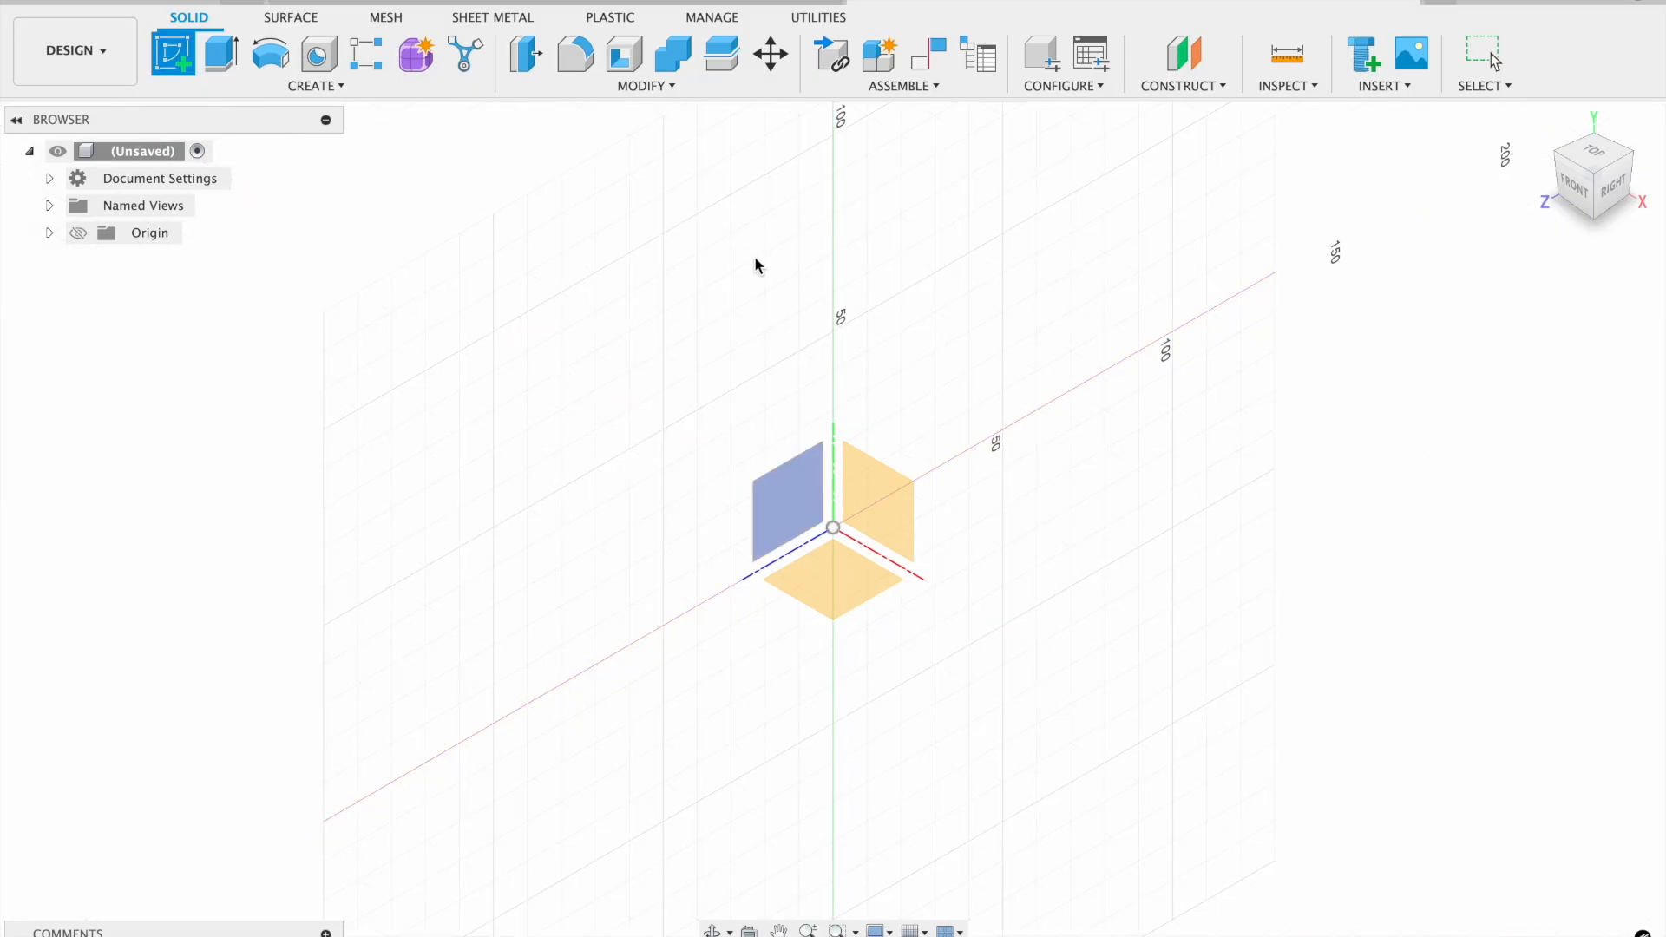
Sketch a 20 mm by 20 mm rectangle on the horizontal origin plane with one corner at the origin, and finish the sketch
left_click(838, 601)
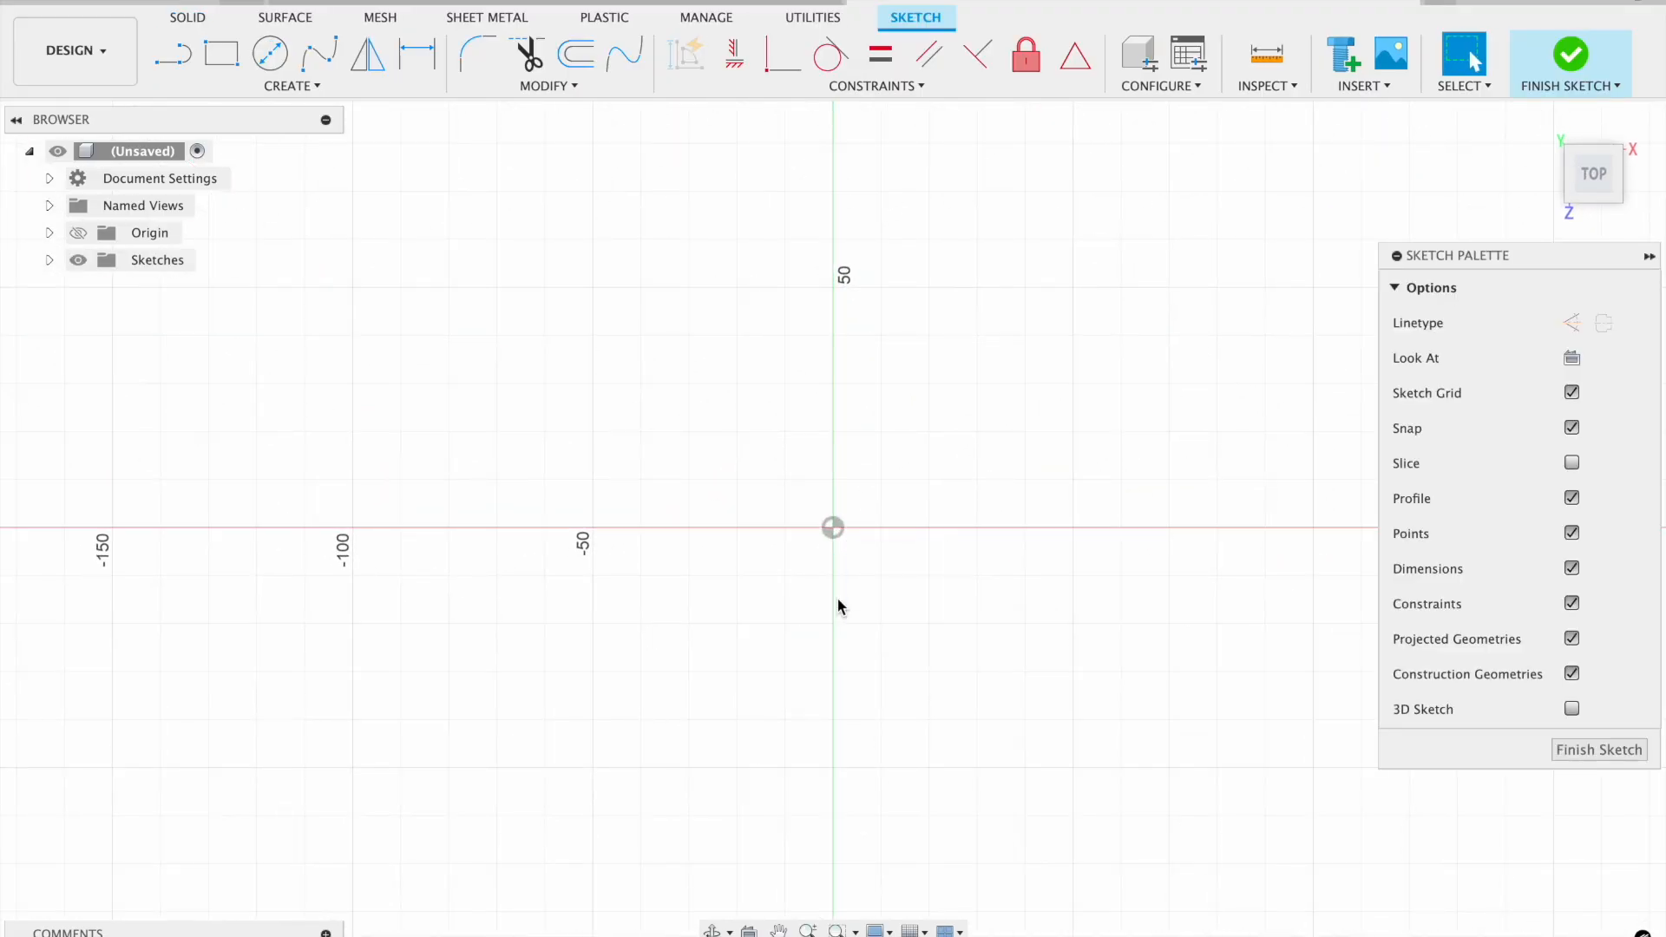
left_click(221, 54)
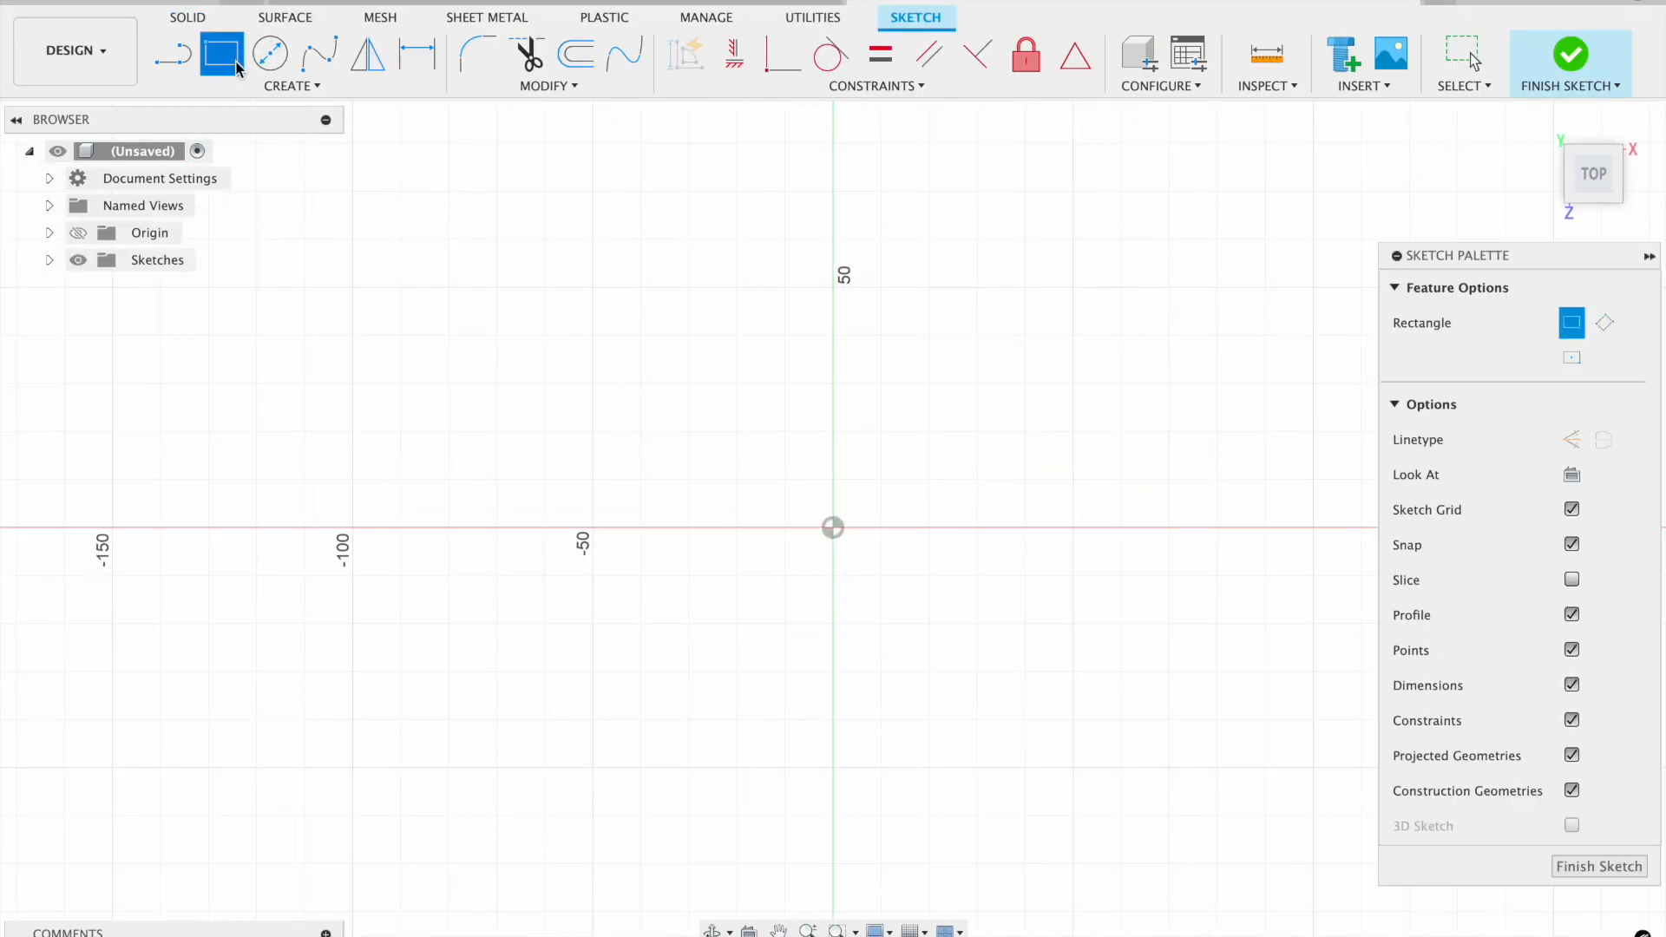
left_click(833, 527)
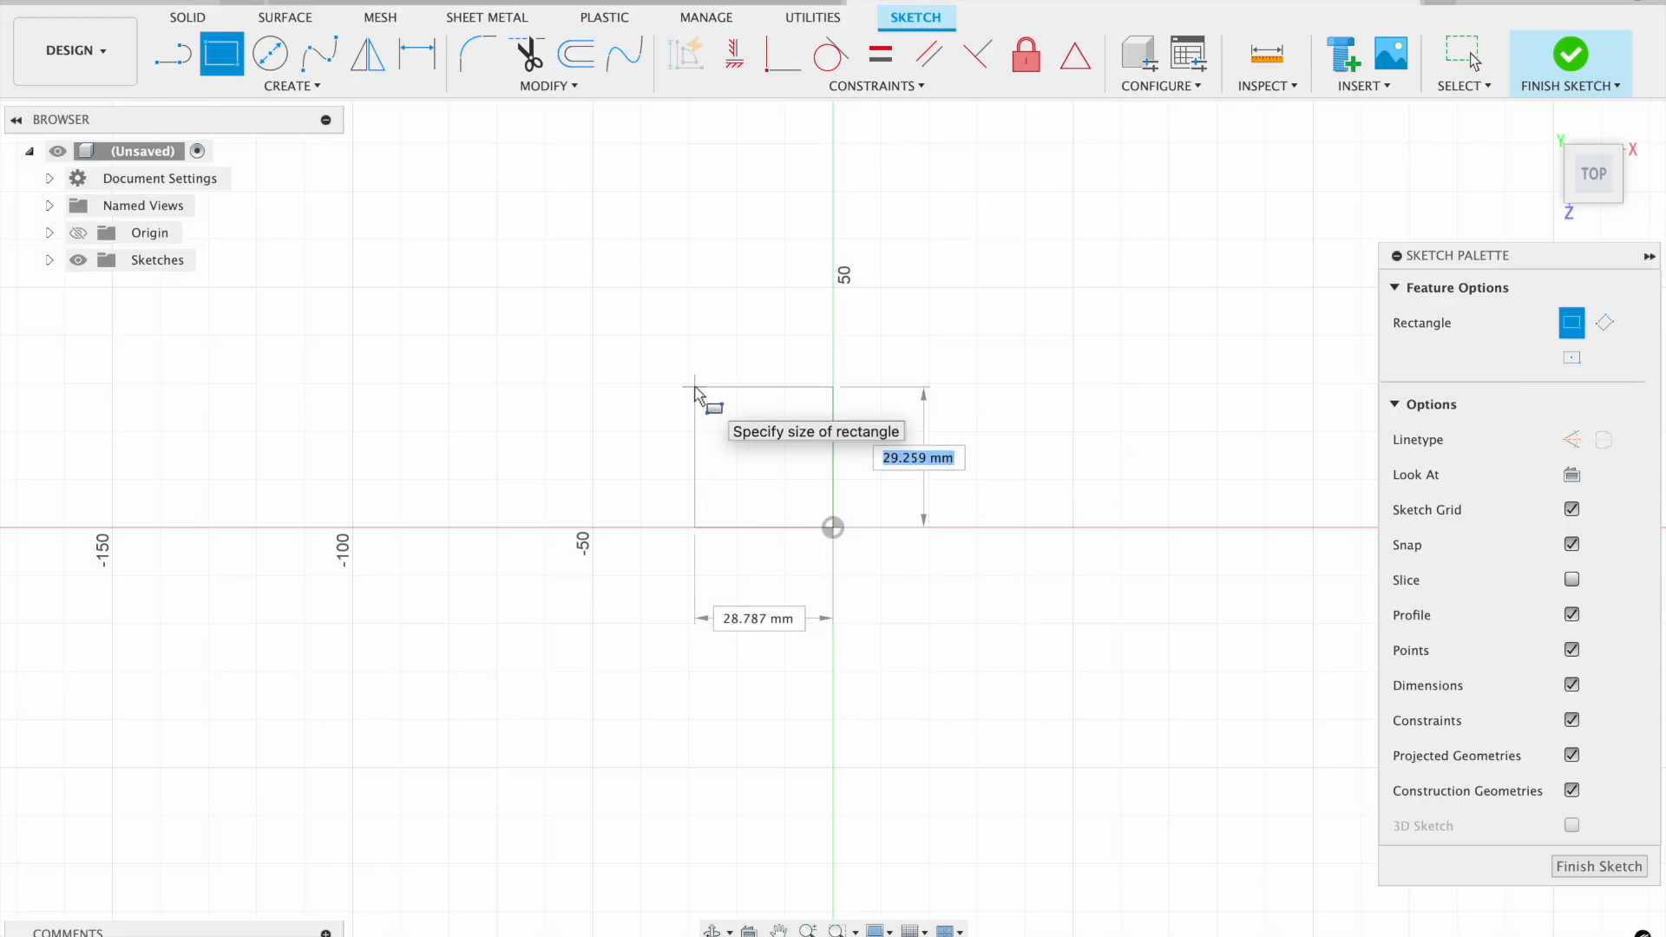
type("20")
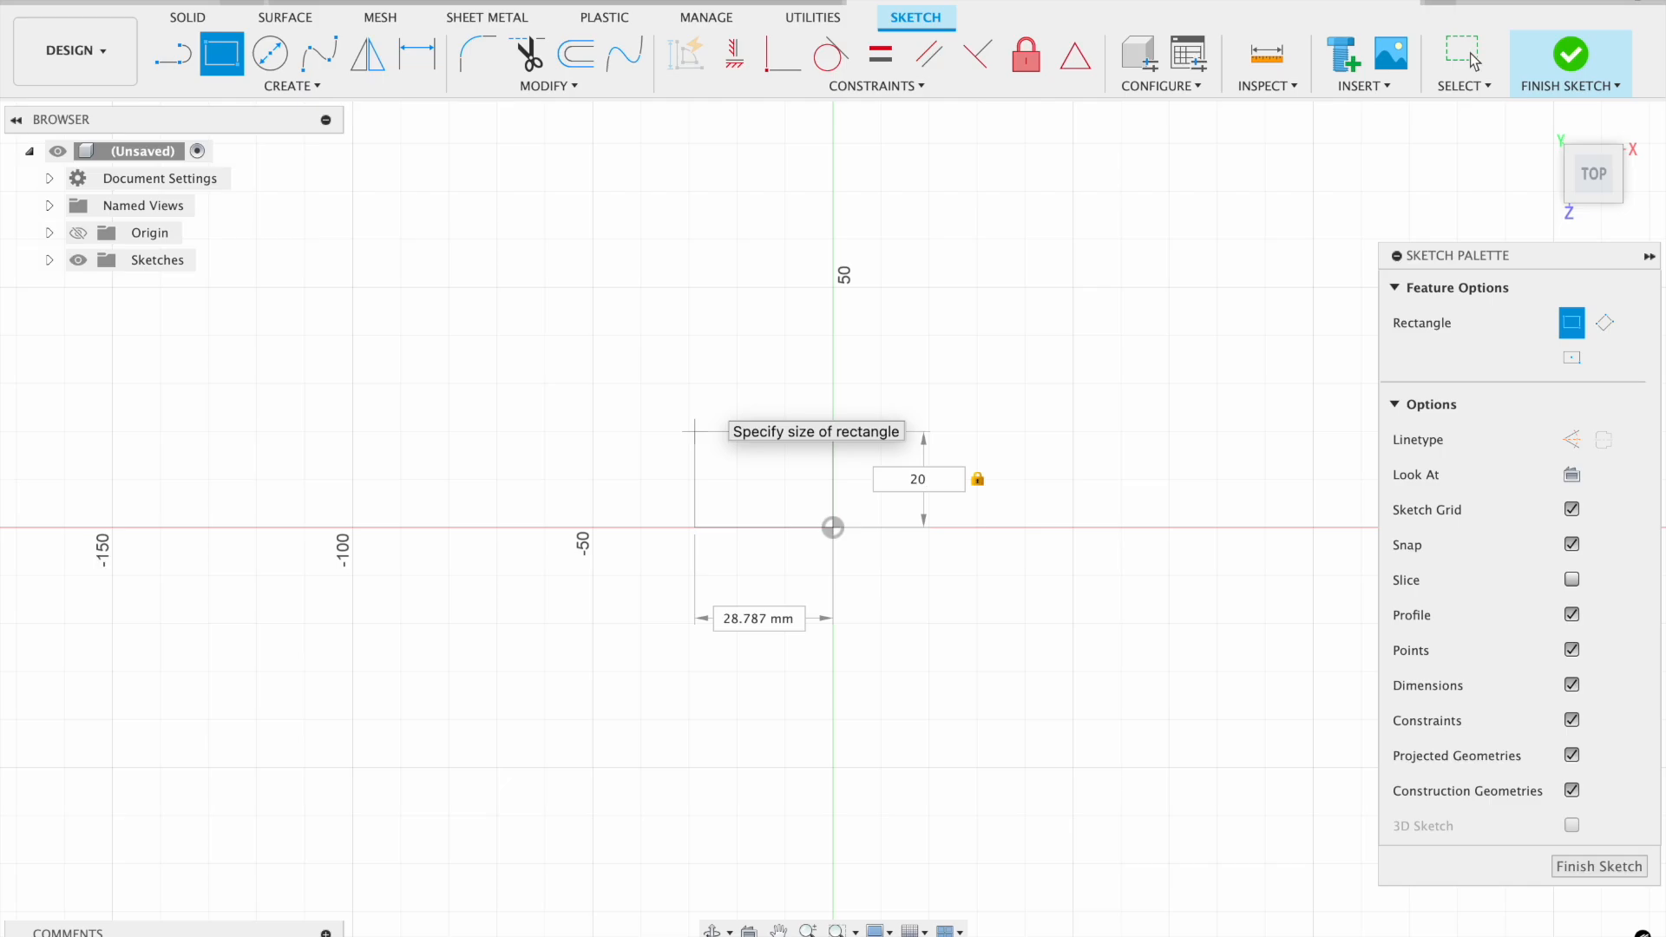
key("Tab")
type("20")
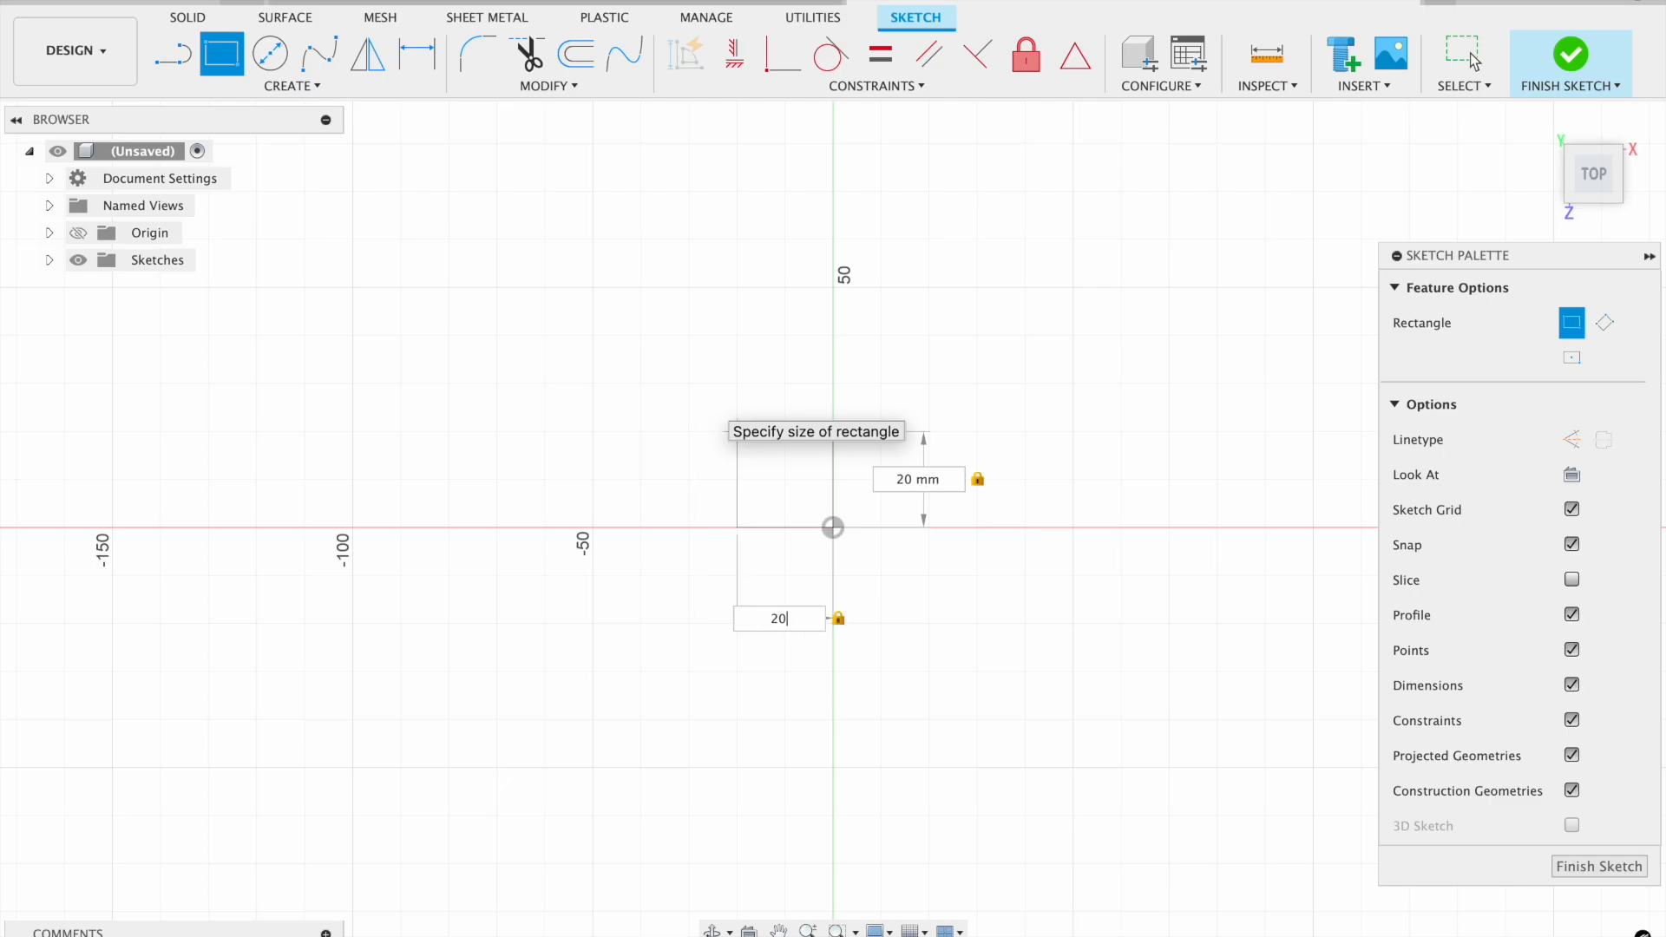
key("Return")
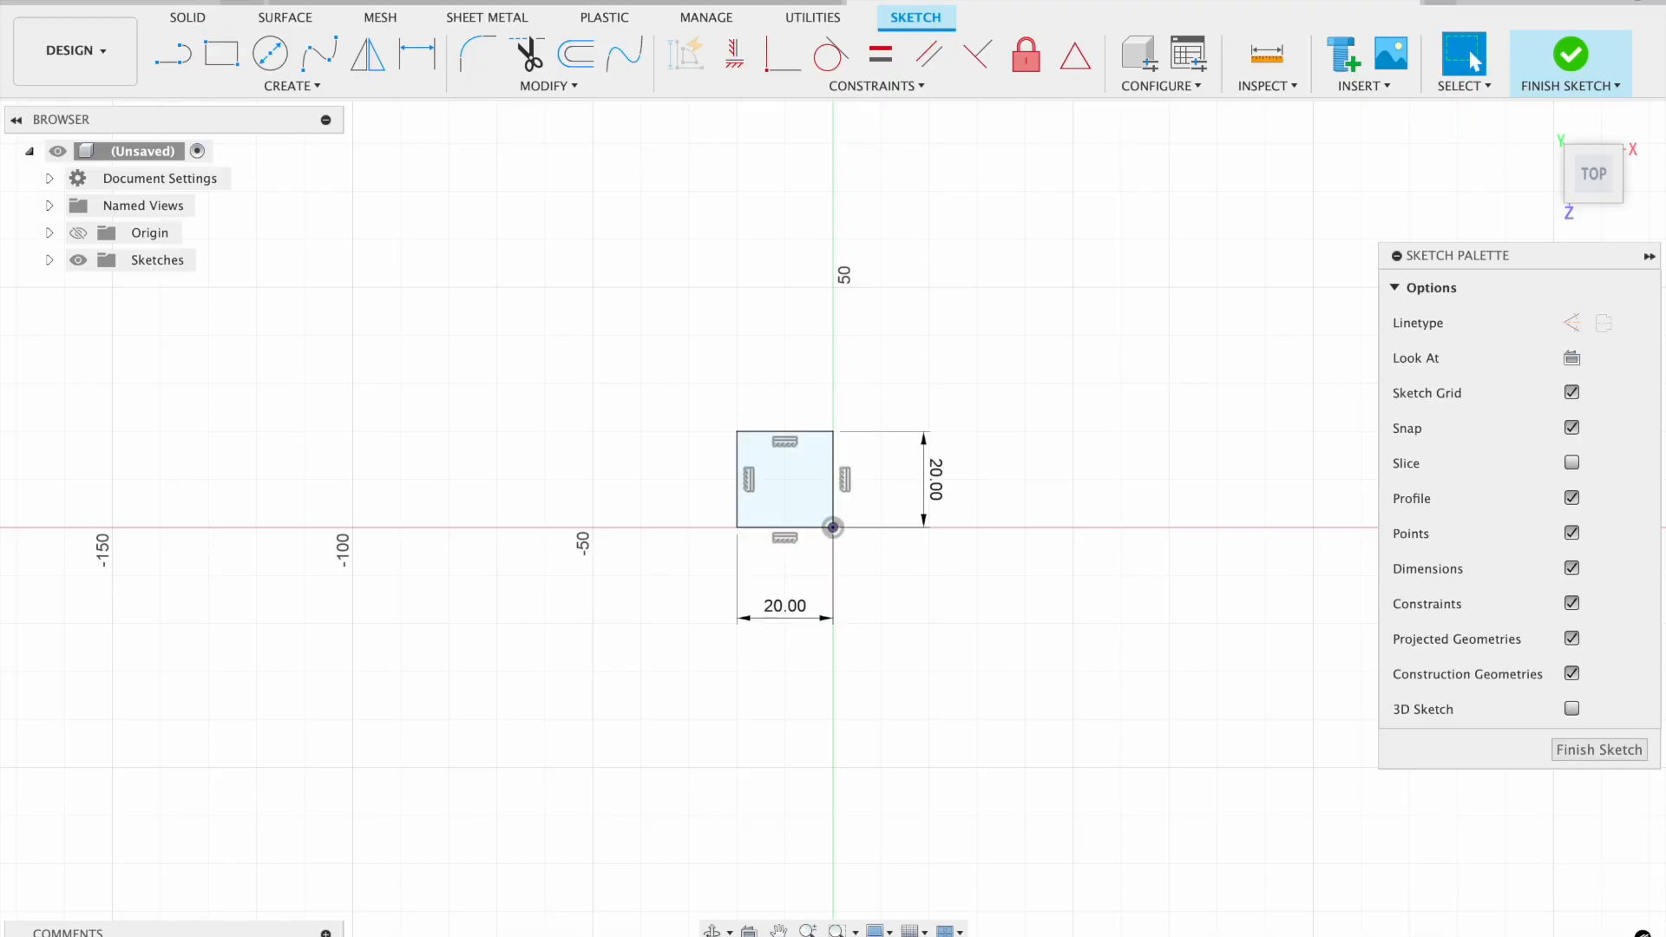
left_click(1571, 59)
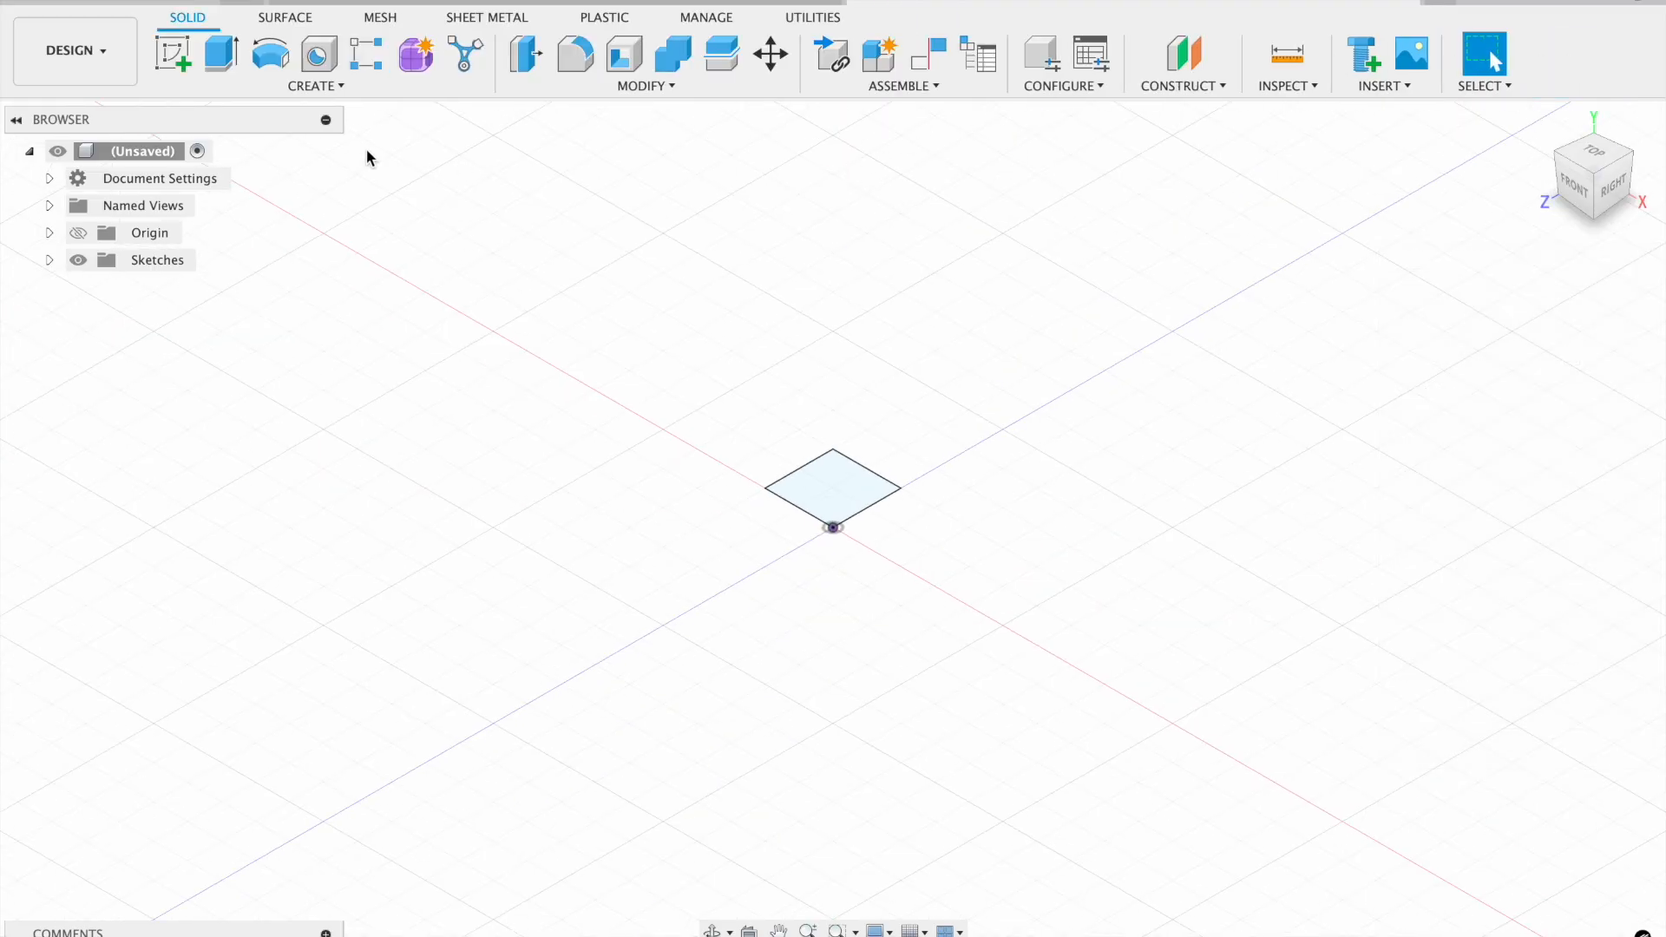
Extrude the square profile 20 mm upward as a new body
left_click(221, 53)
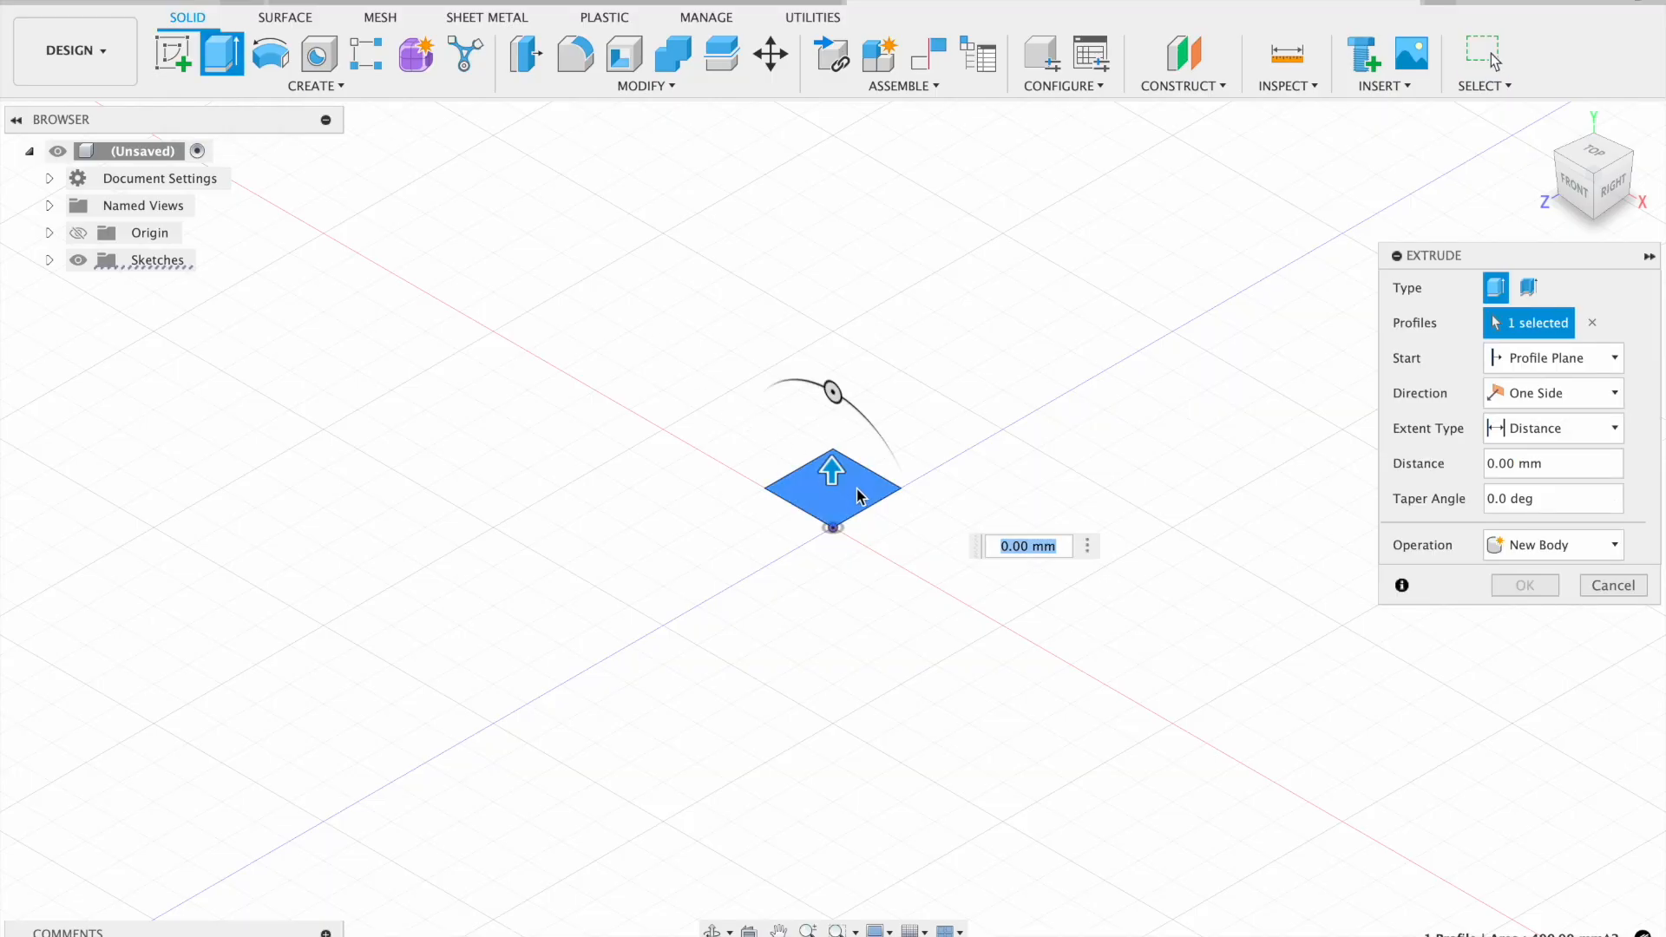
type("20")
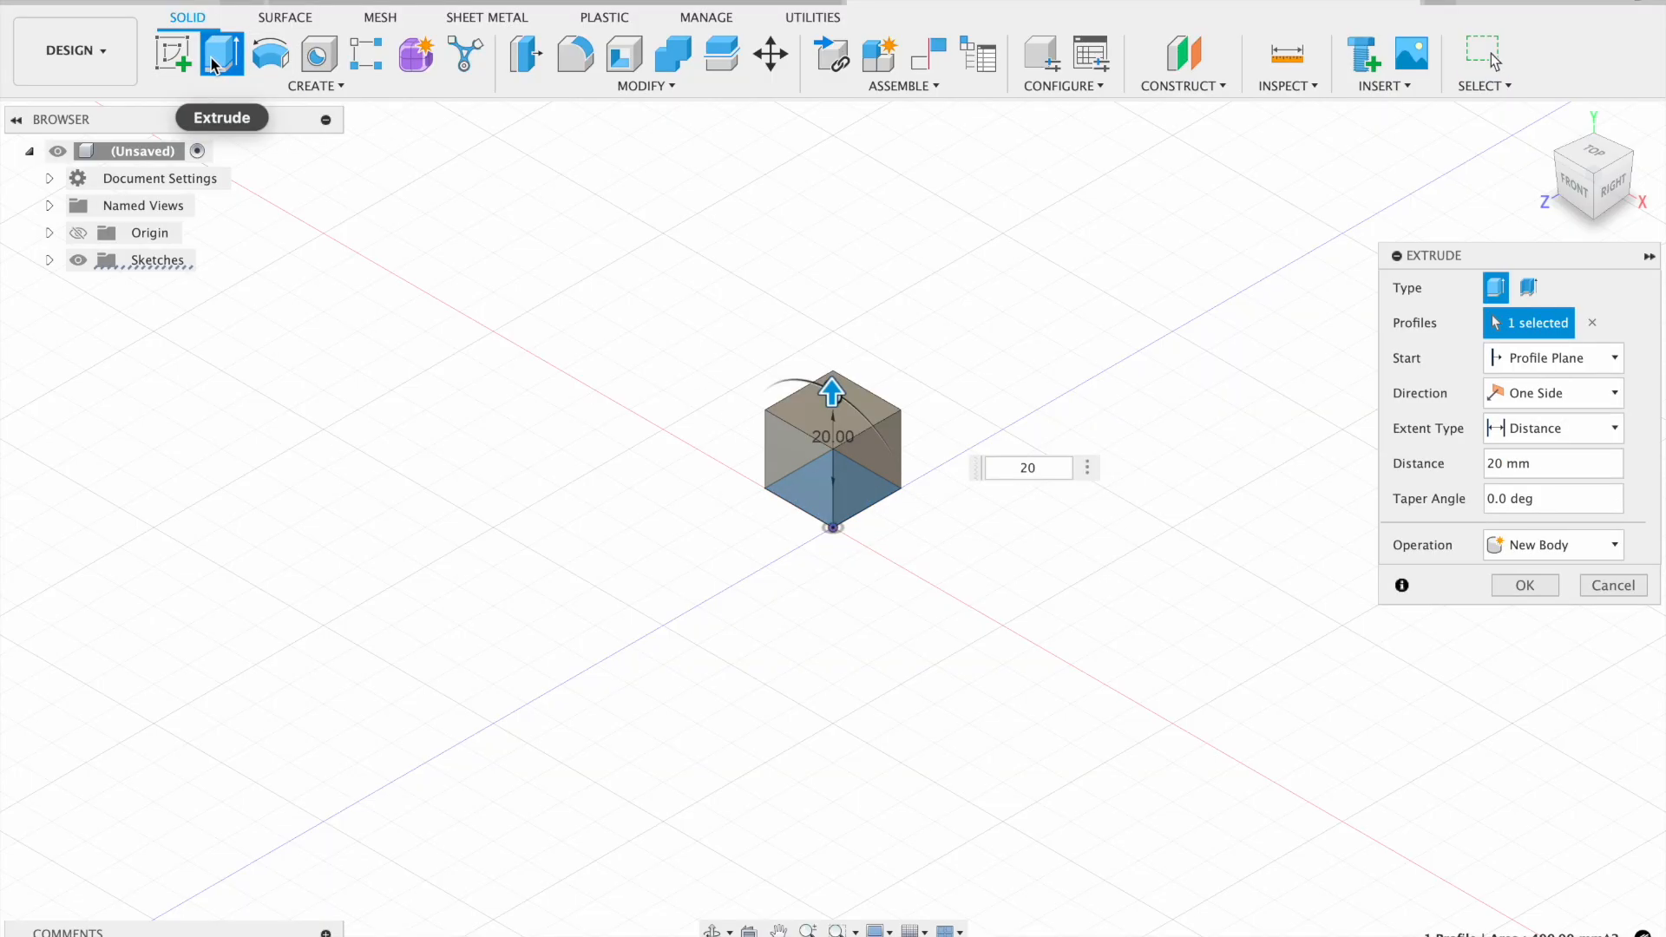
left_click(1537, 592)
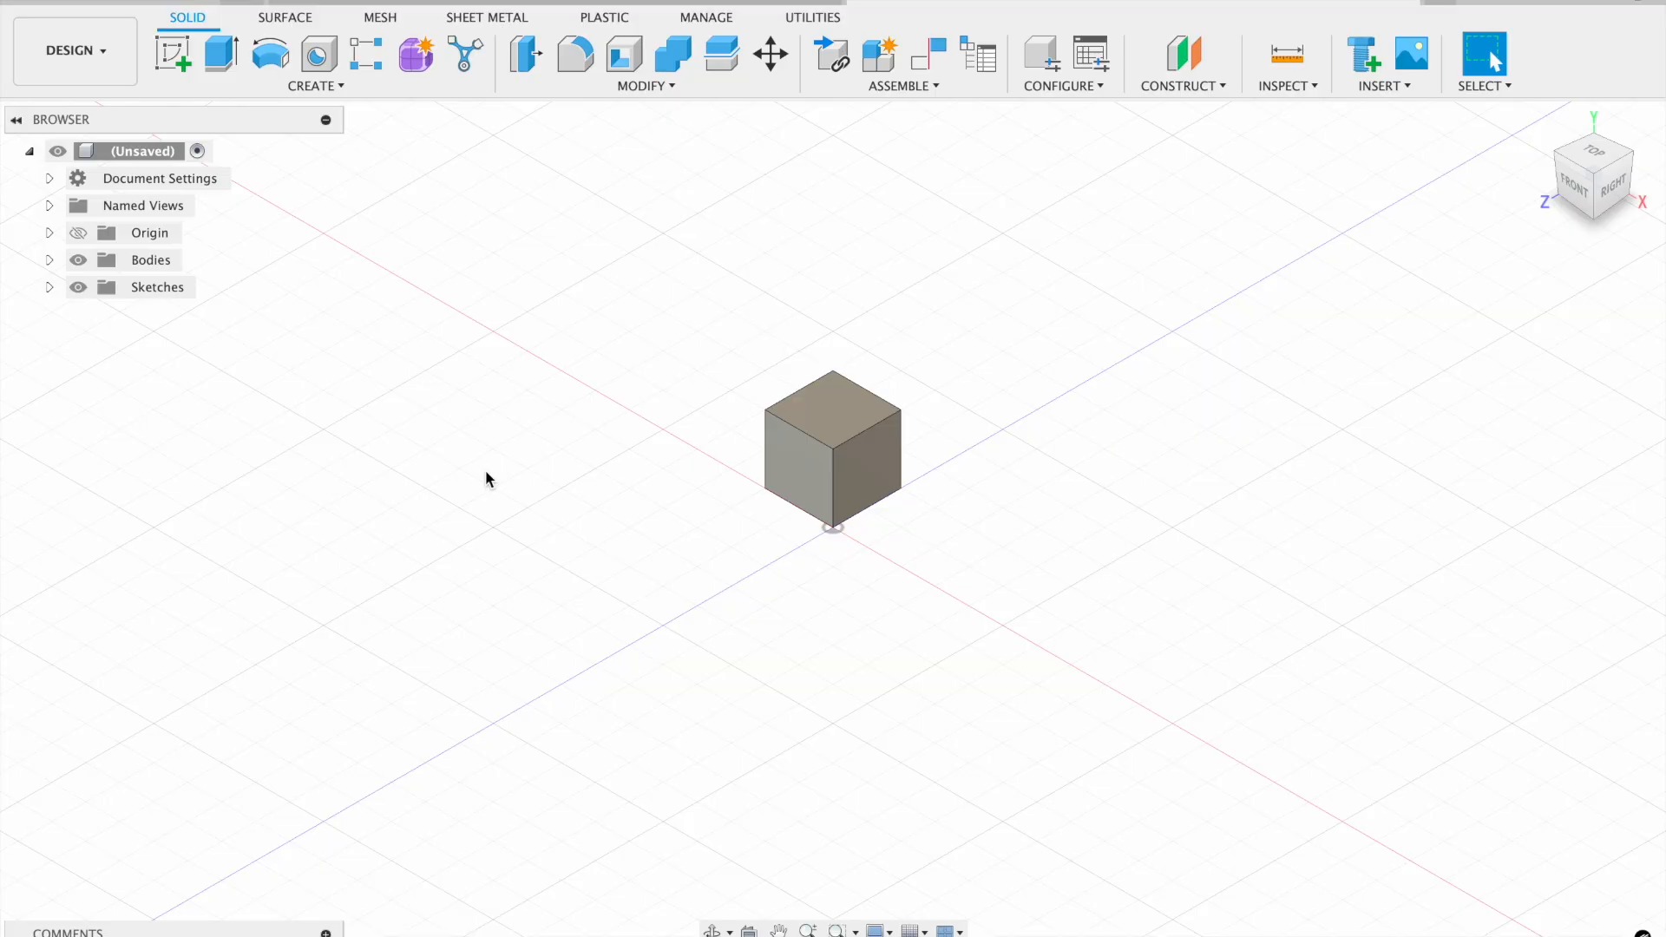
Sketch a rectangle on the cube's top face, corner to corner so it covers the whole face, and finish the sketch
left_click(174, 64)
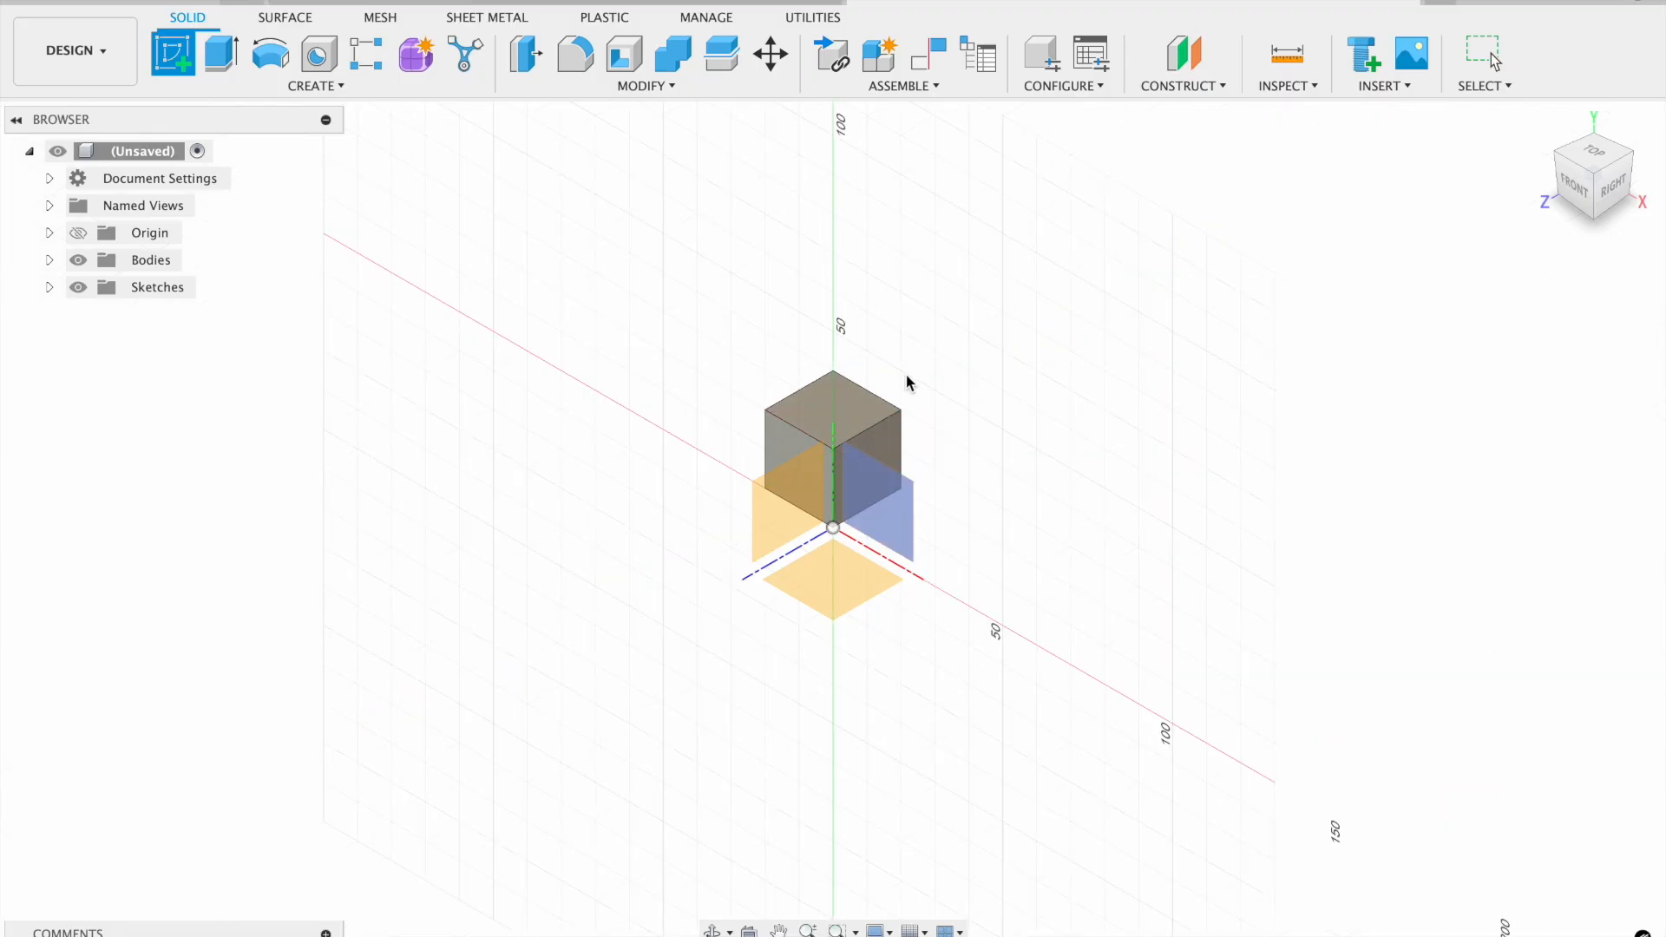
left_click(838, 410)
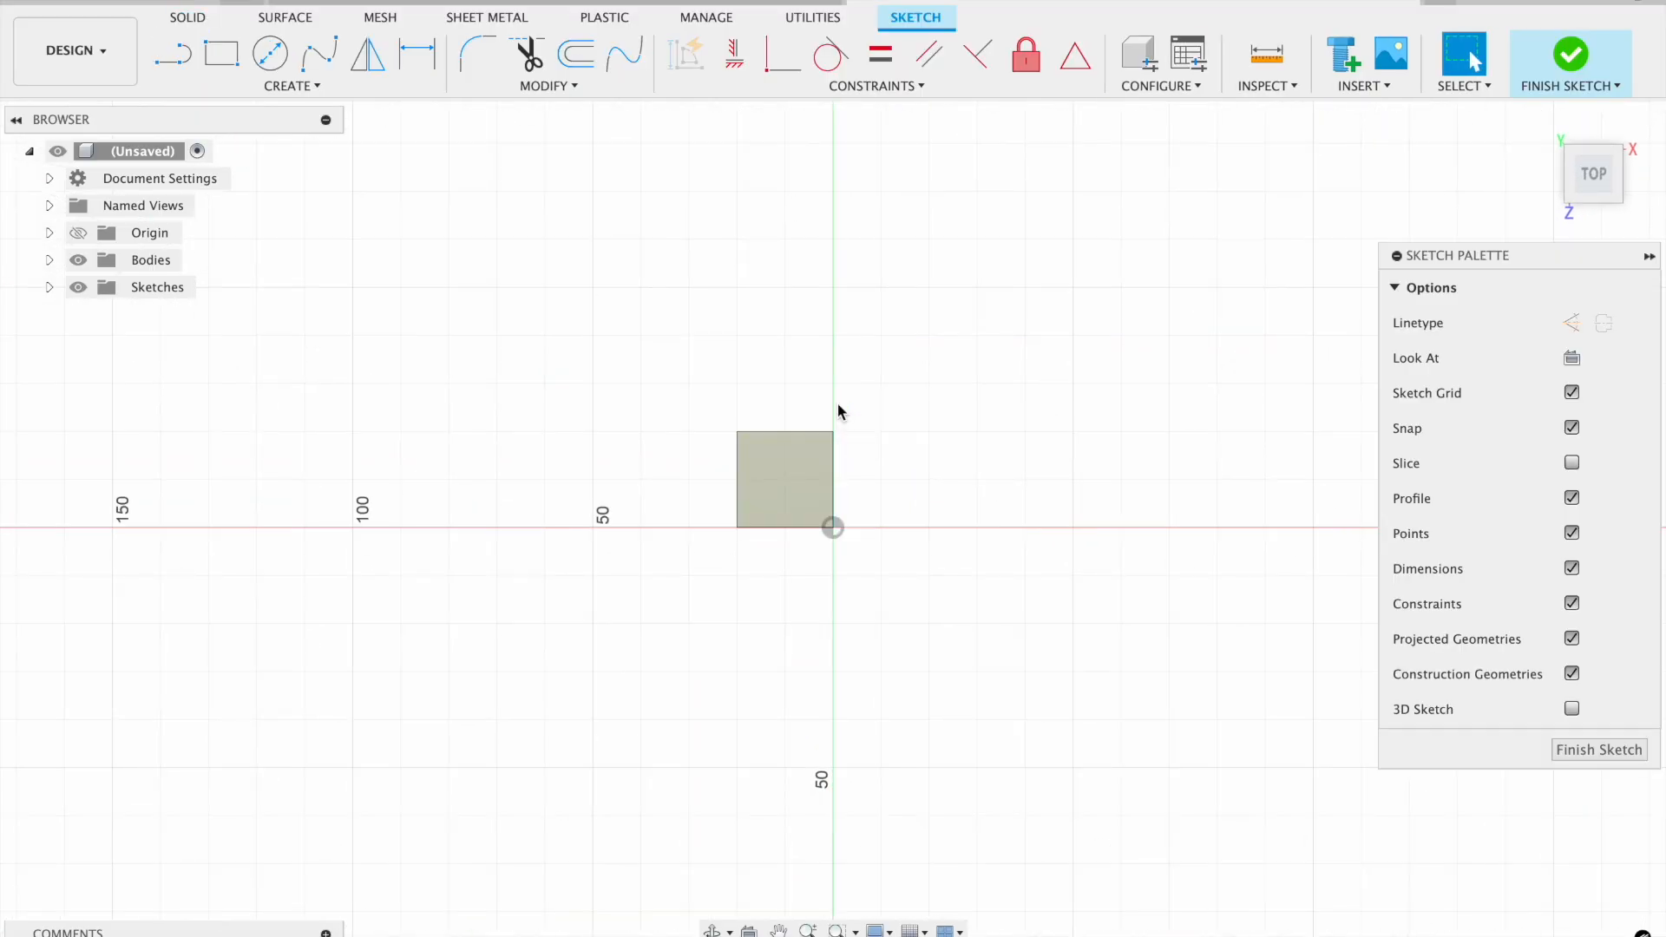
left_click(221, 53)
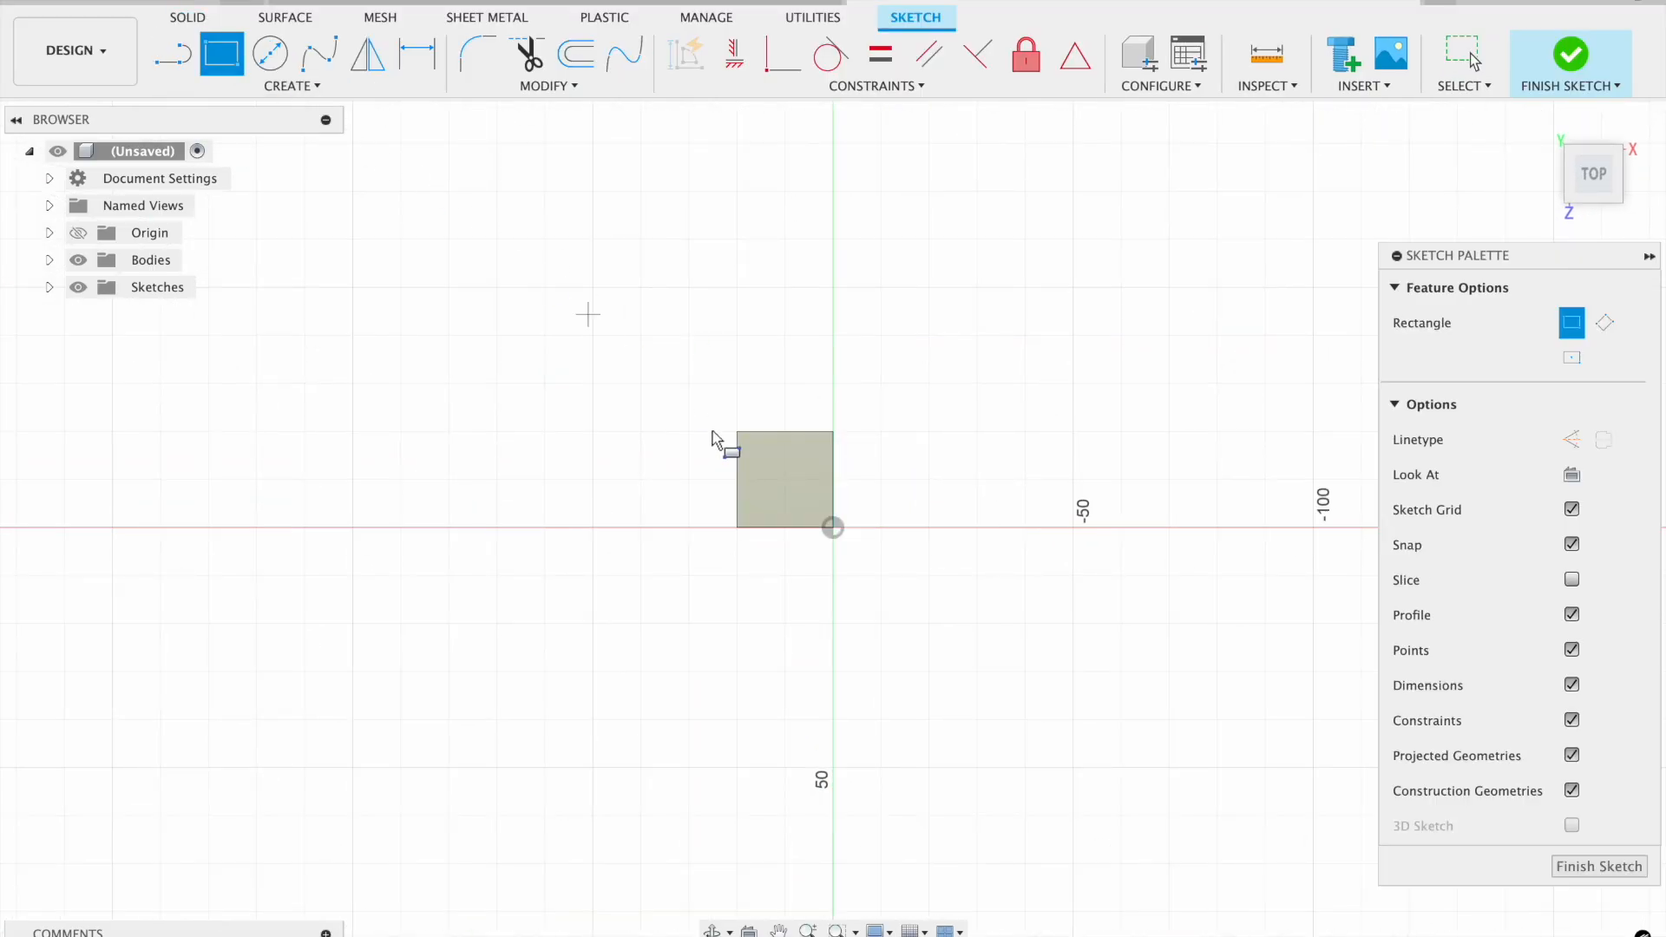
left_click(833, 527)
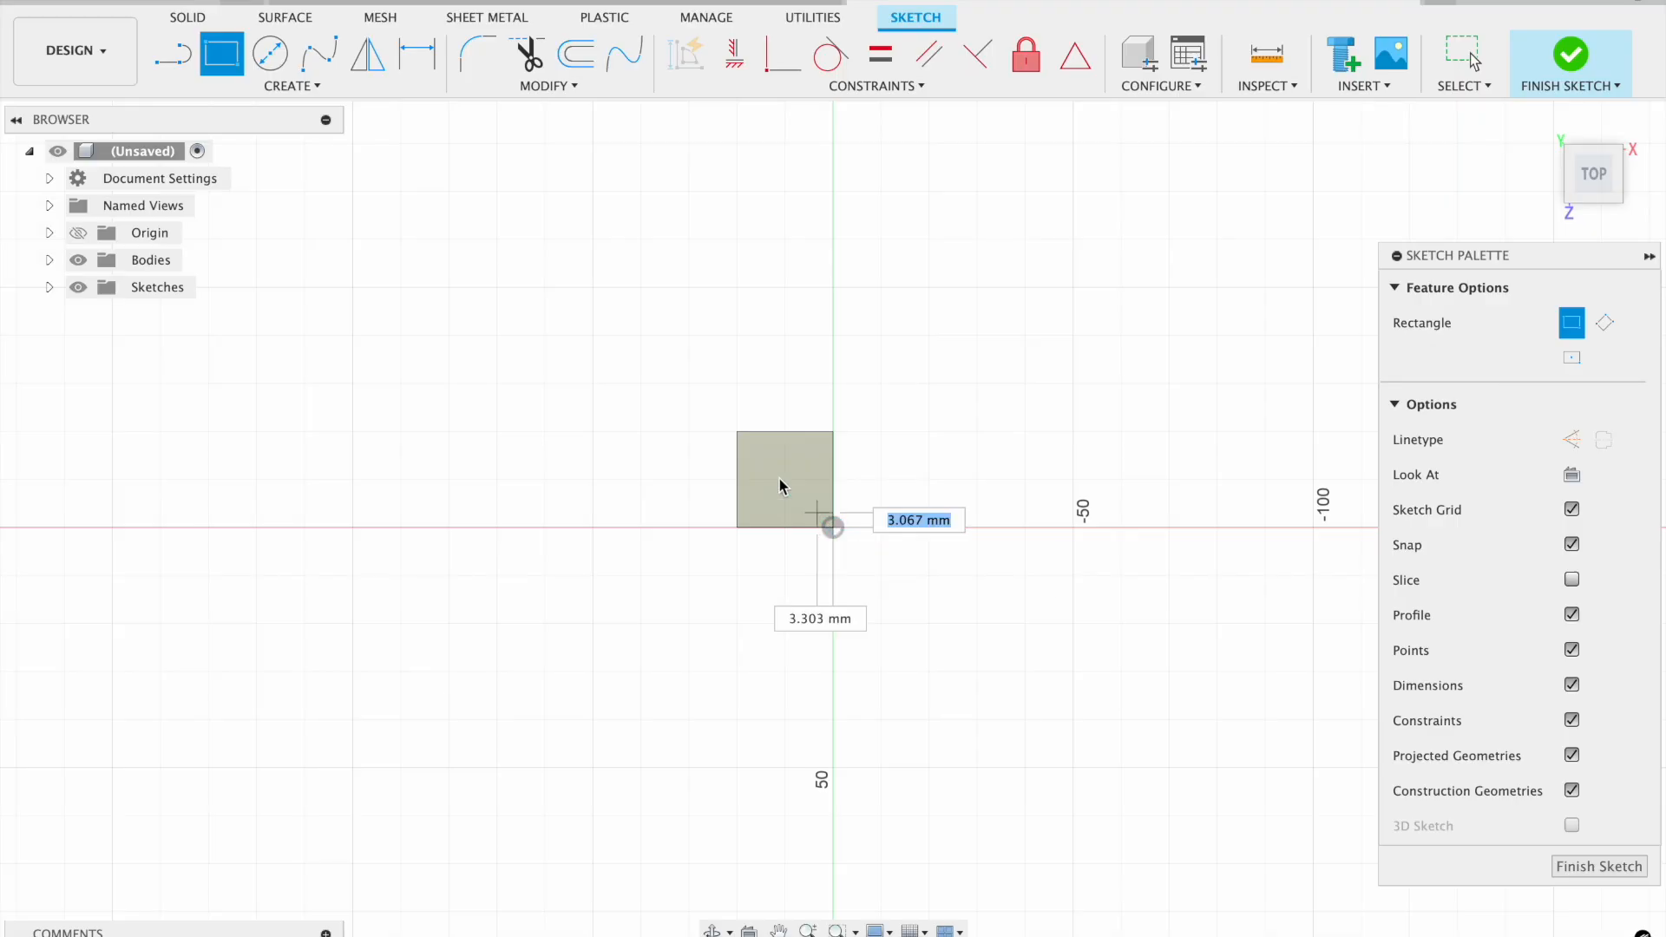
left_click(738, 433)
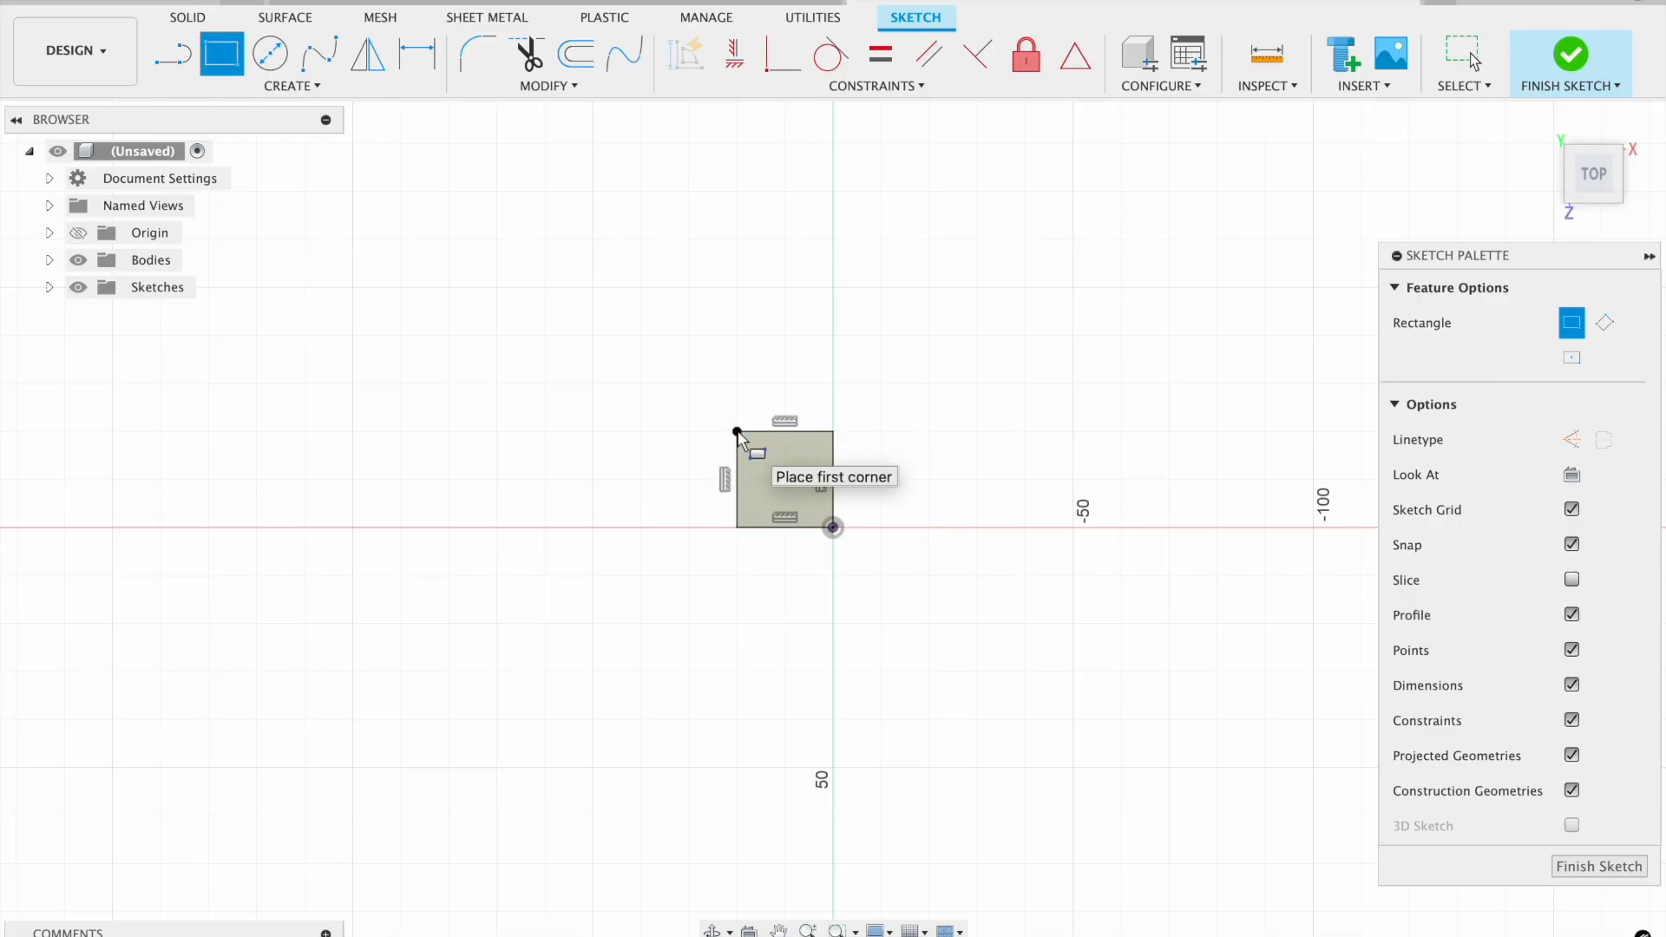
left_click(1572, 56)
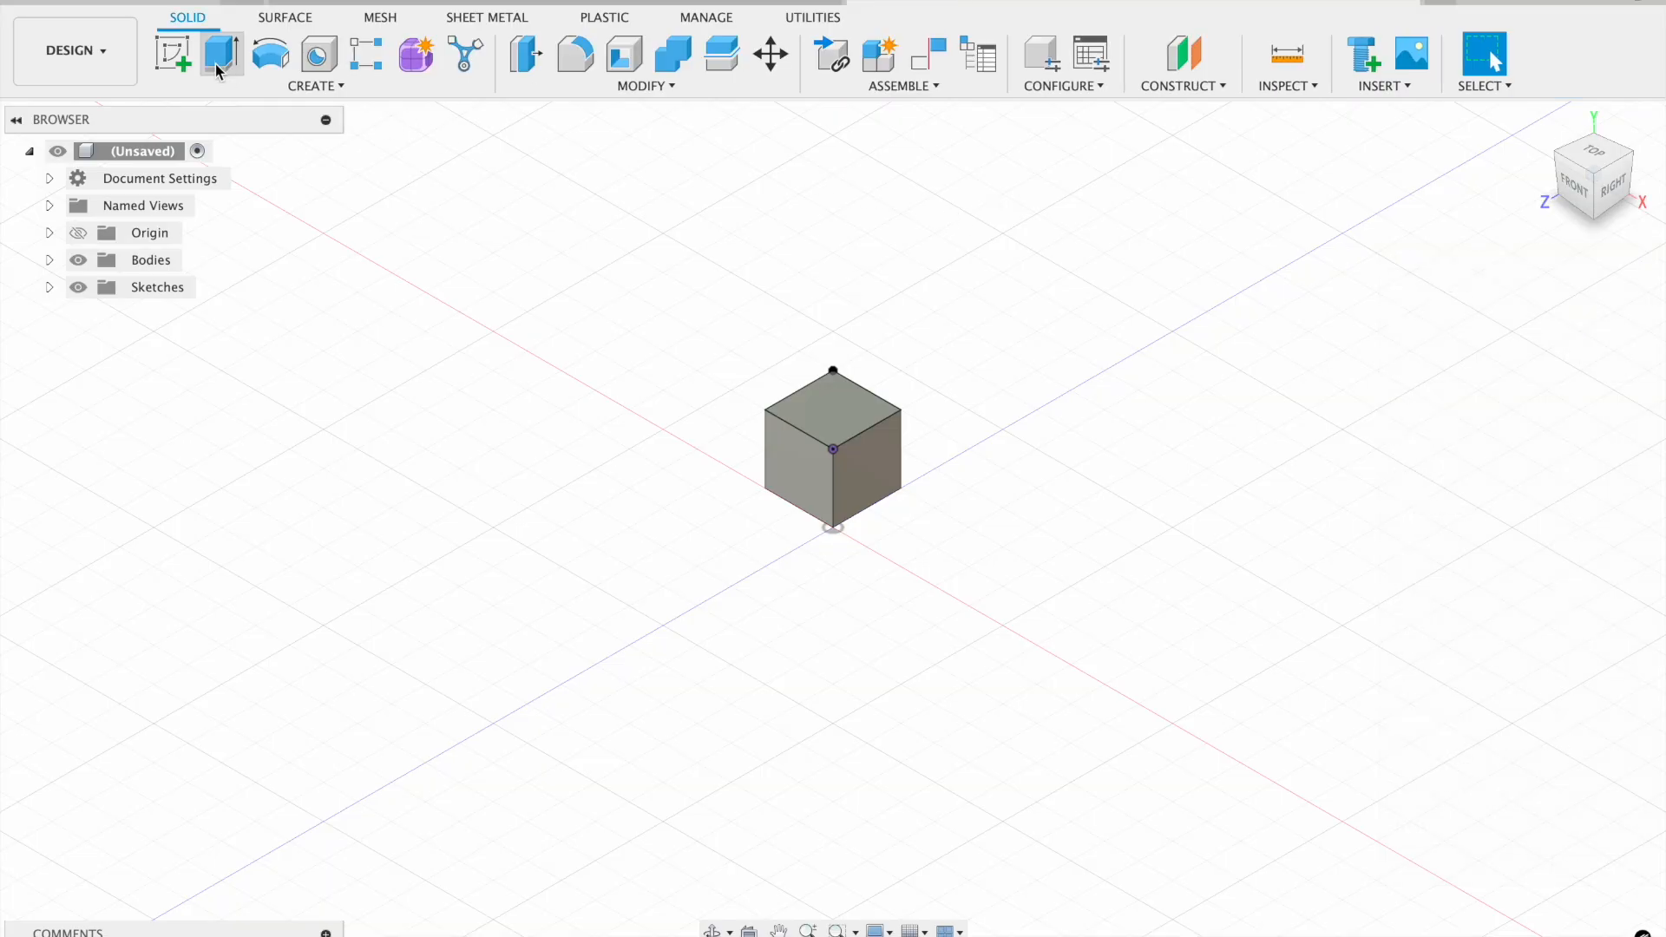
Extrude the top-face profile 20 mm upward with the operation set to New Body
left_click(219, 58)
type("20")
key("Return")
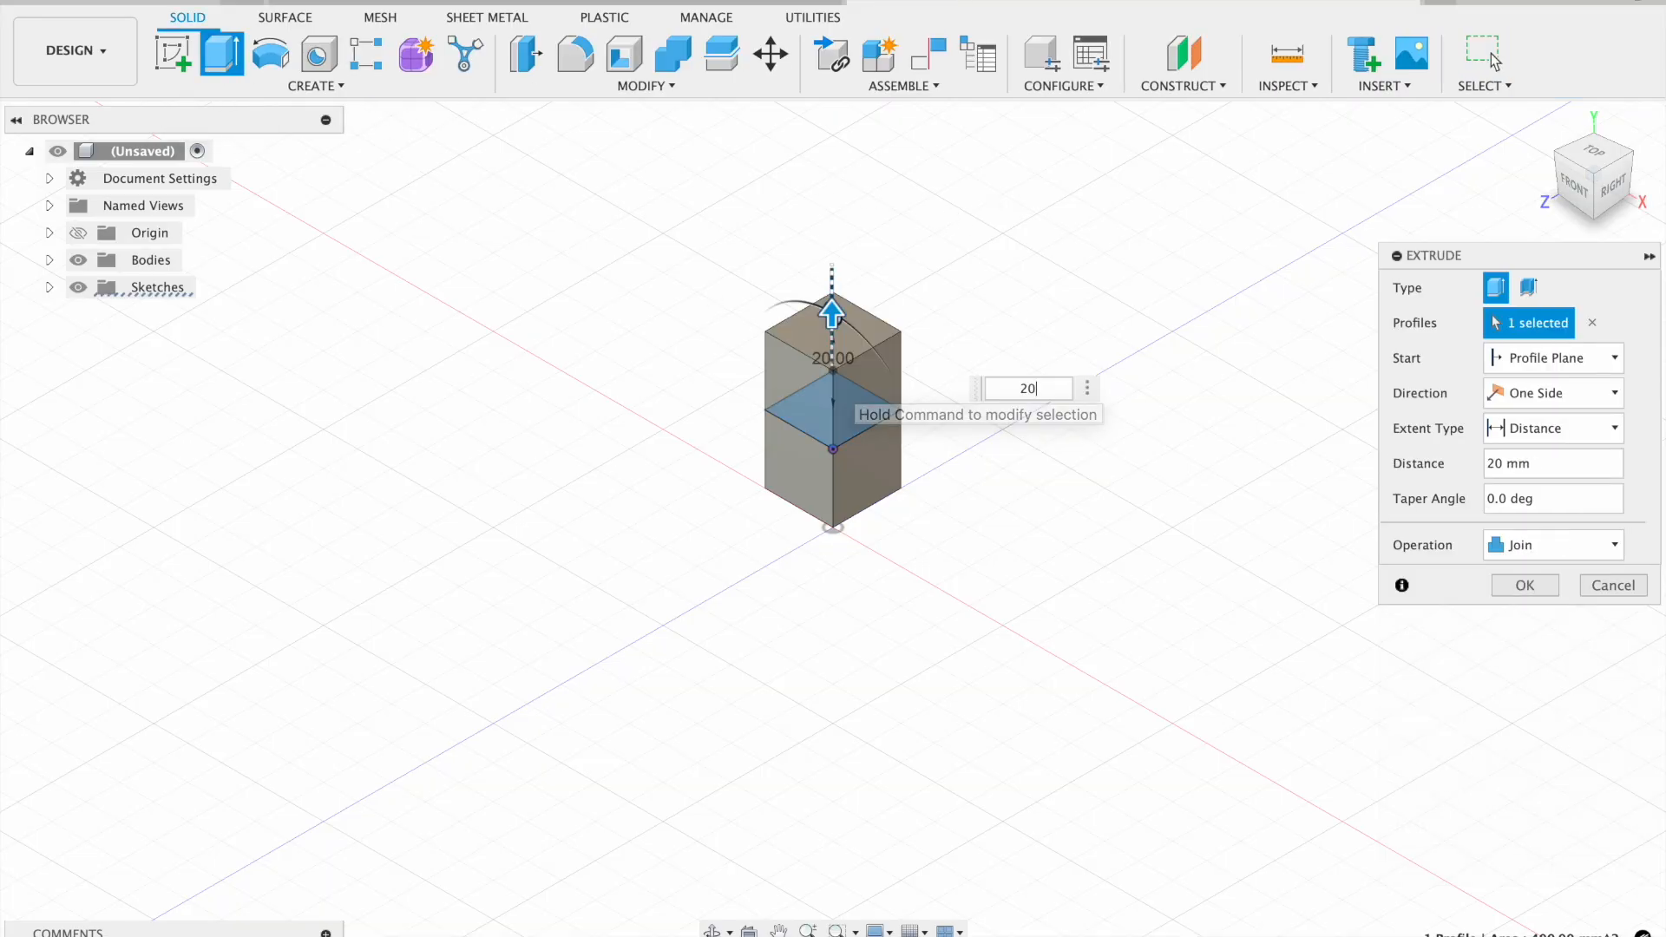
left_click(1508, 544)
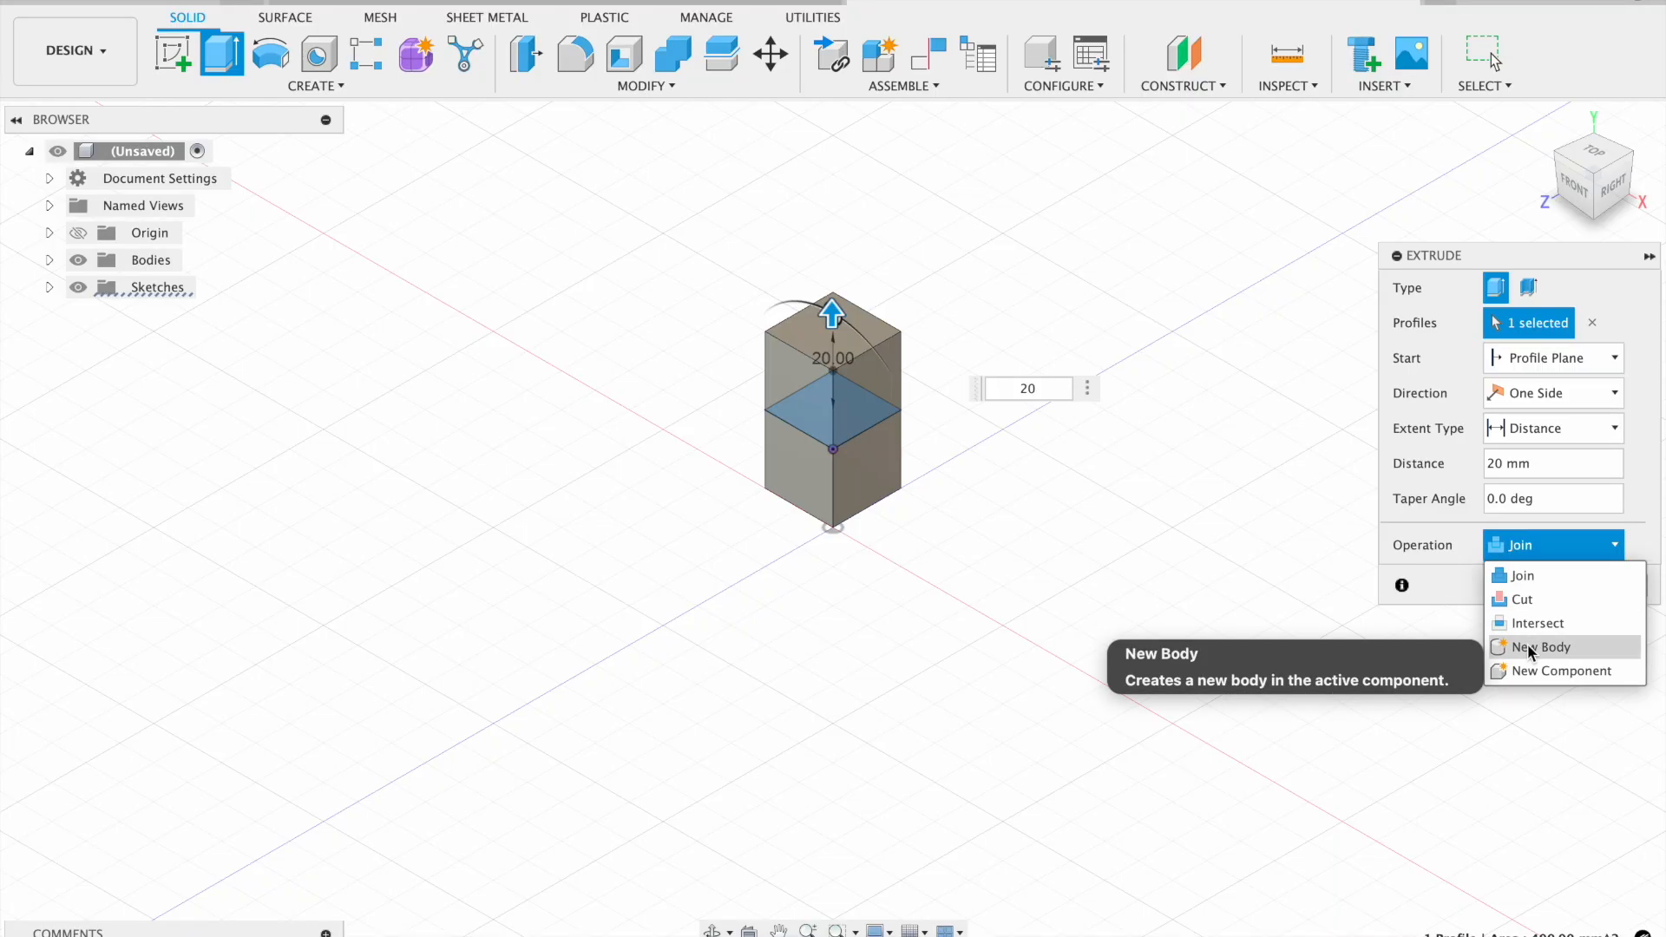
left_click(1528, 644)
left_click(1525, 585)
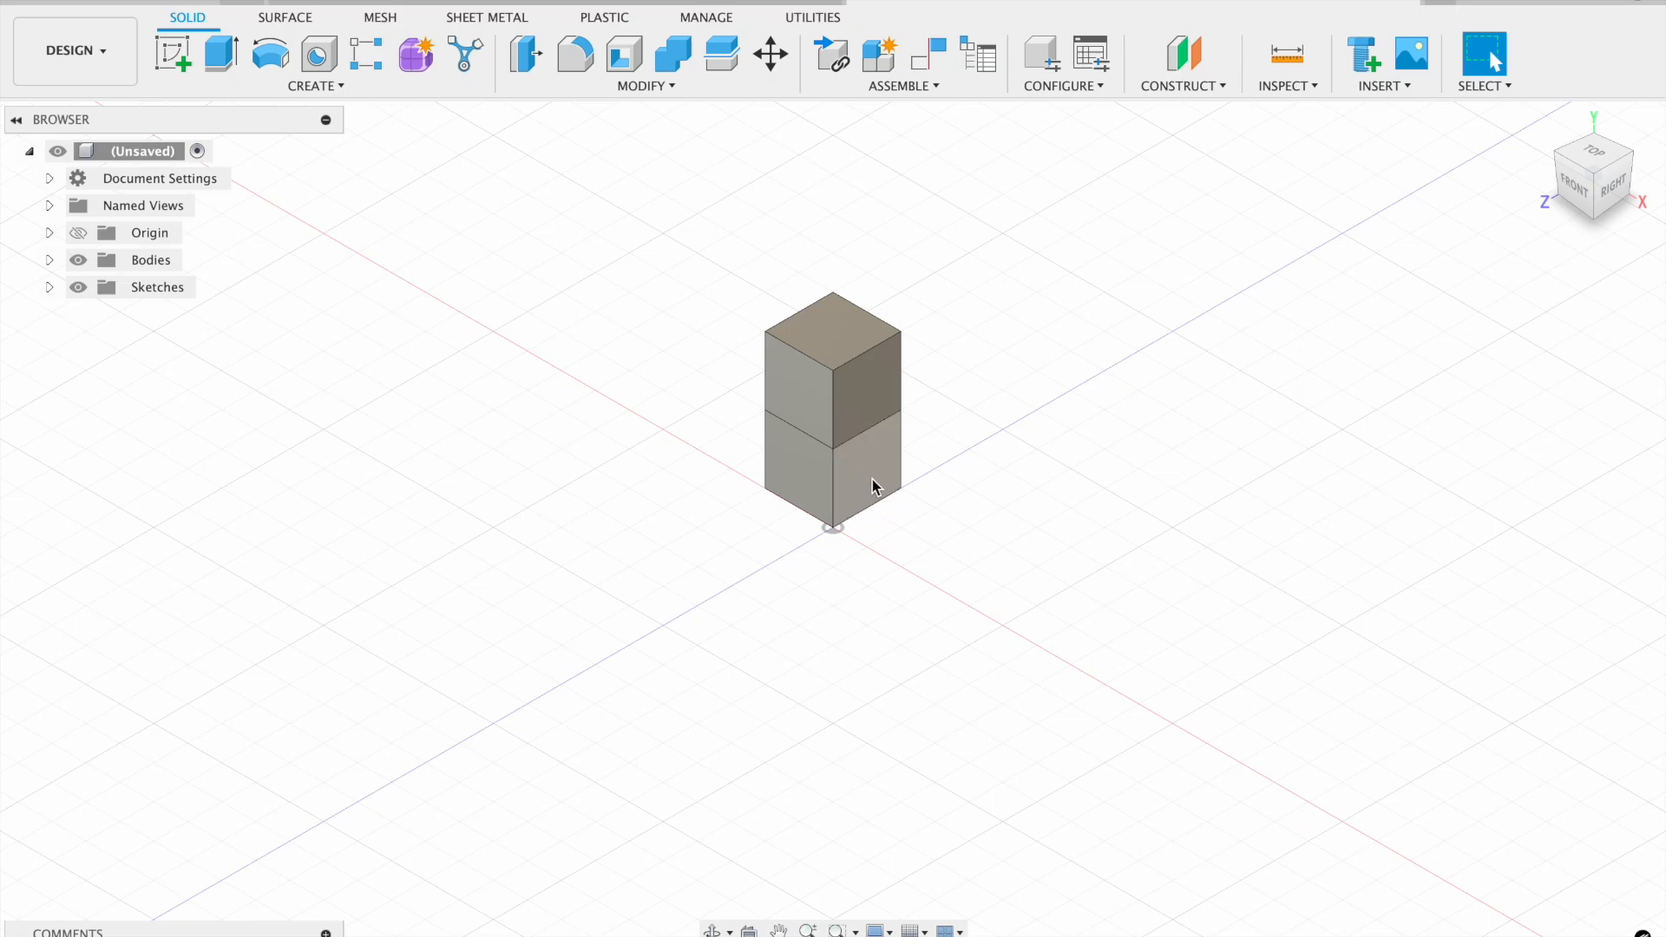
Sketch a rectangle covering the lower cube's right-hand face from corner to corner, and finish the sketch
left_click(177, 57)
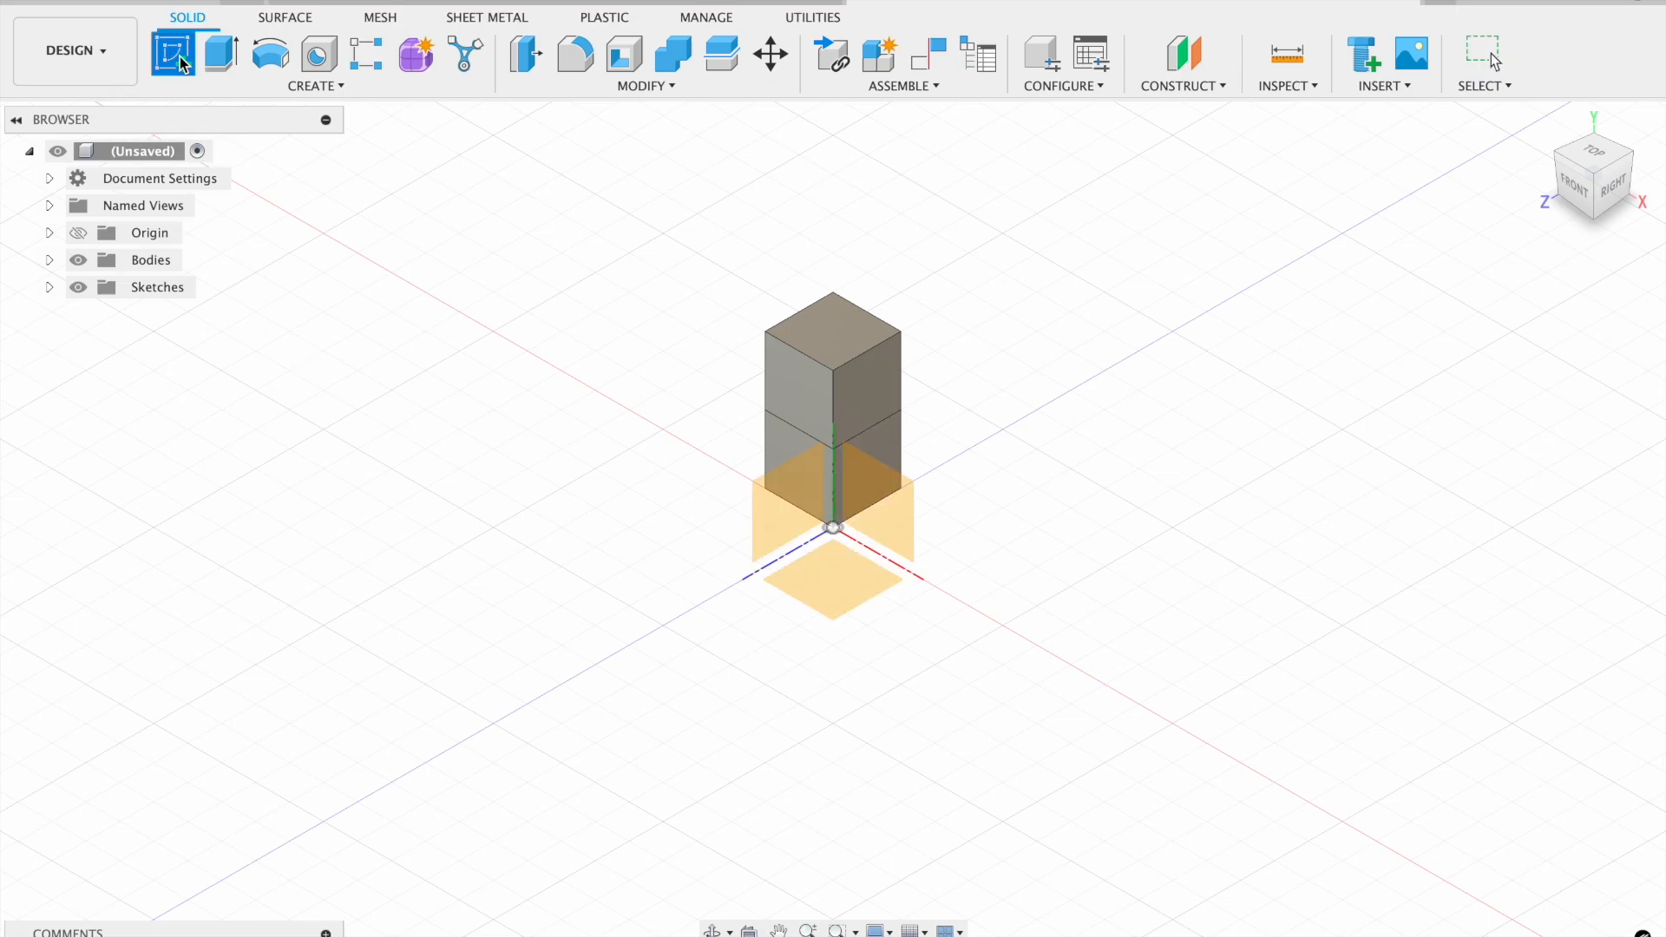
left_click(885, 471)
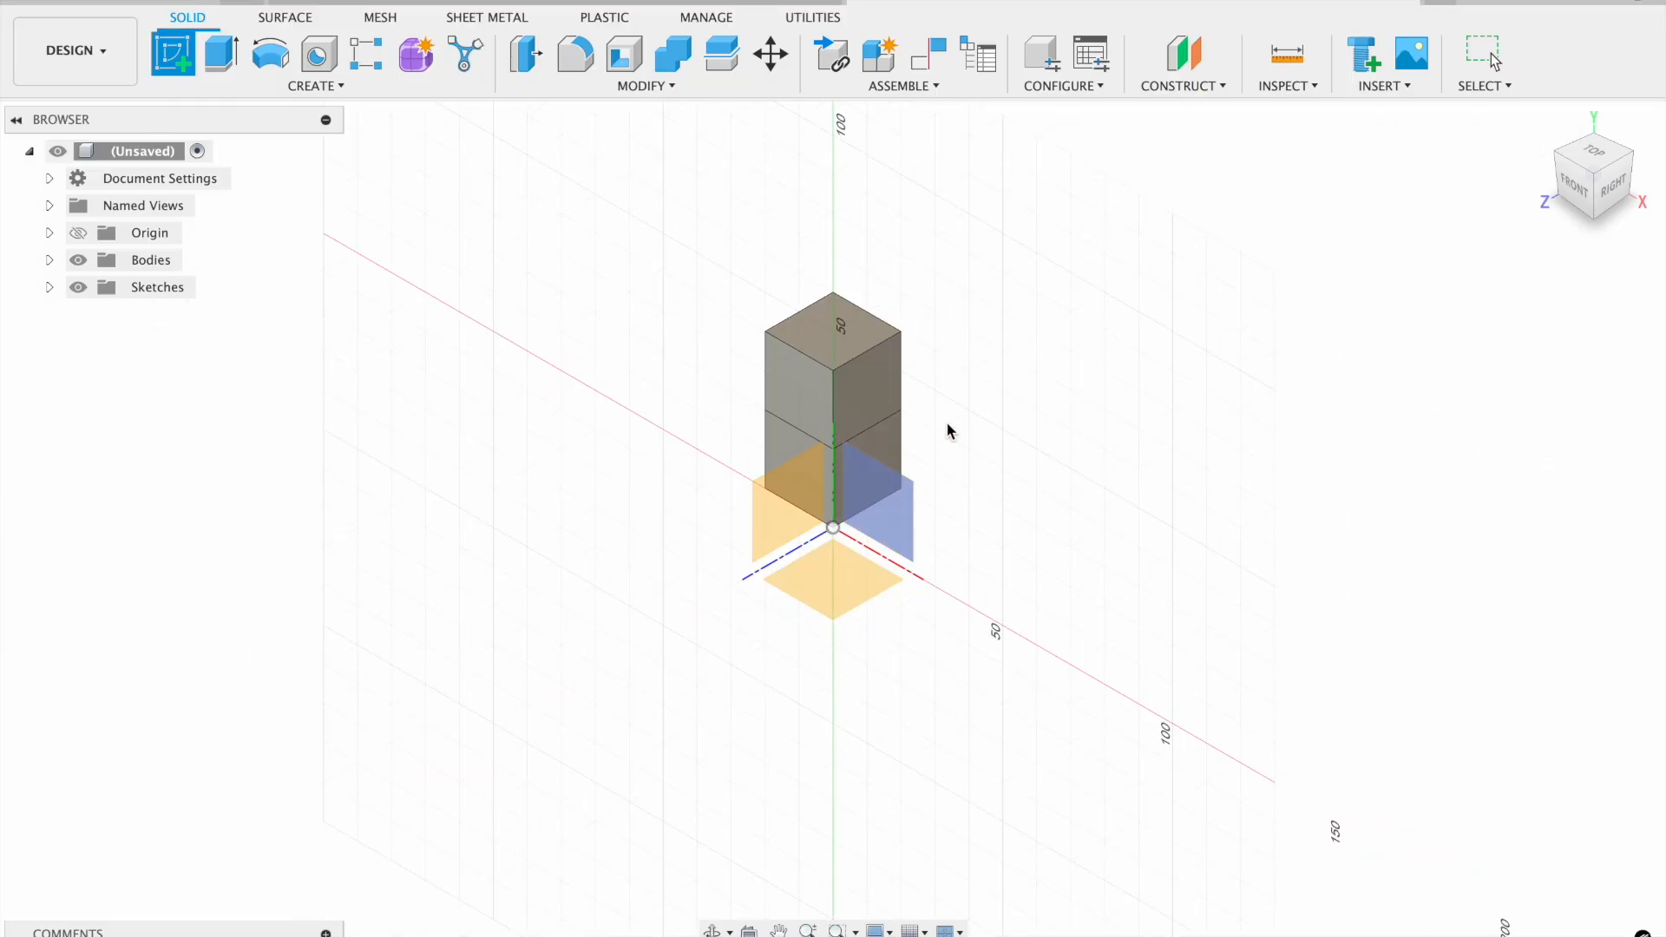
left_click(886, 454)
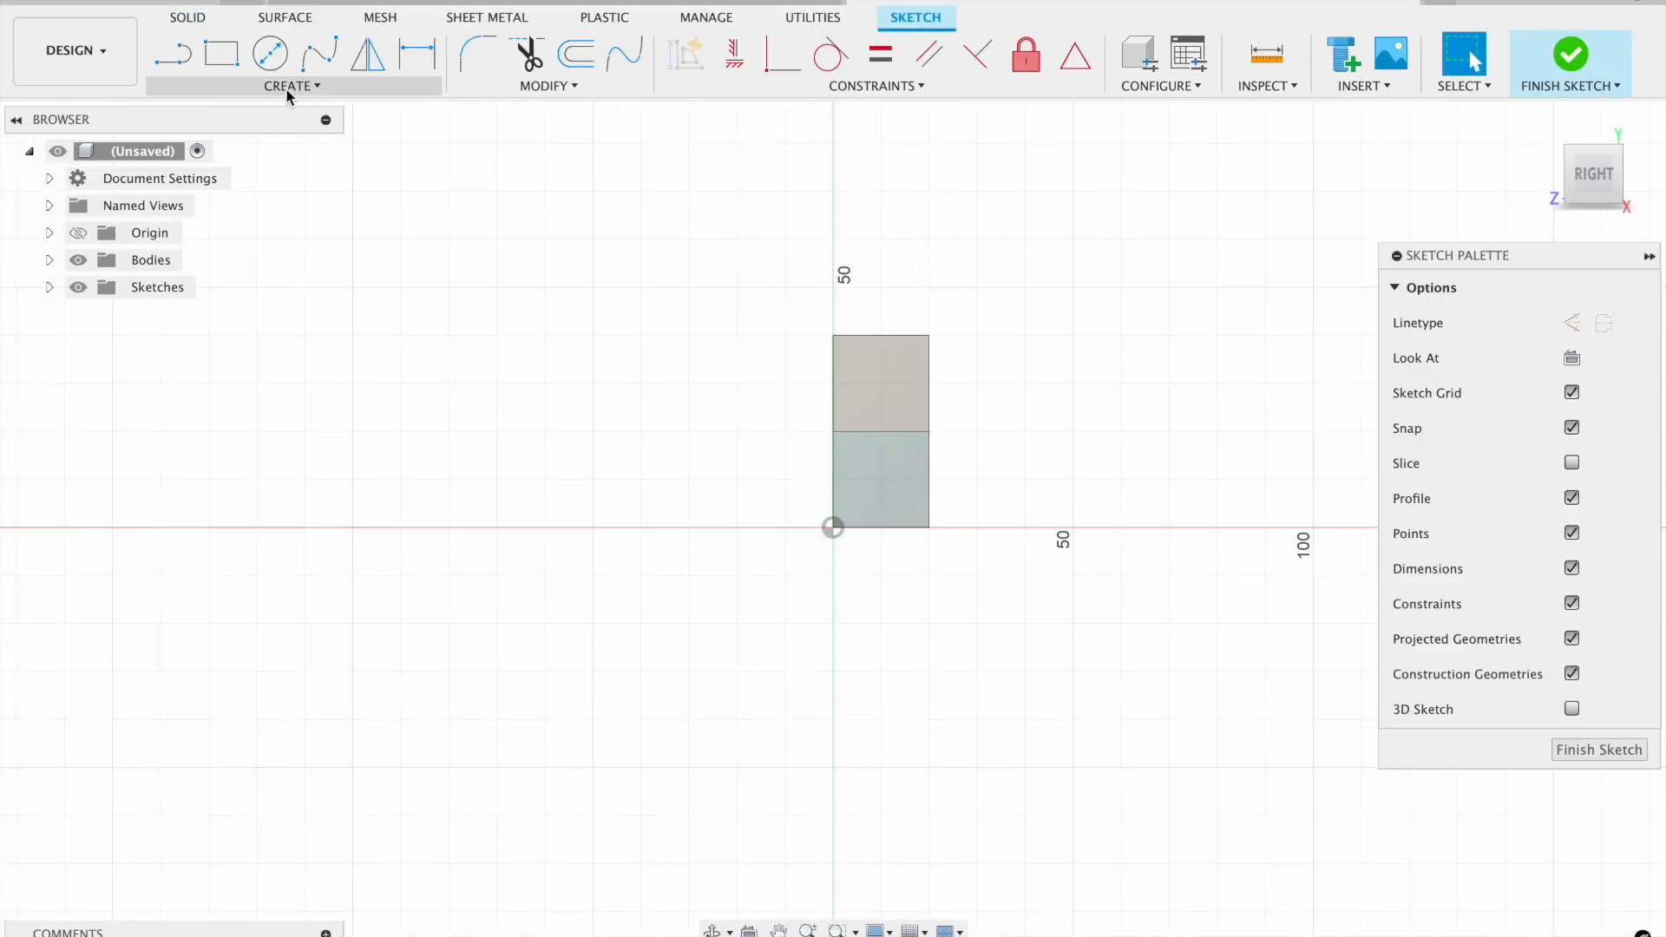
left_click(232, 60)
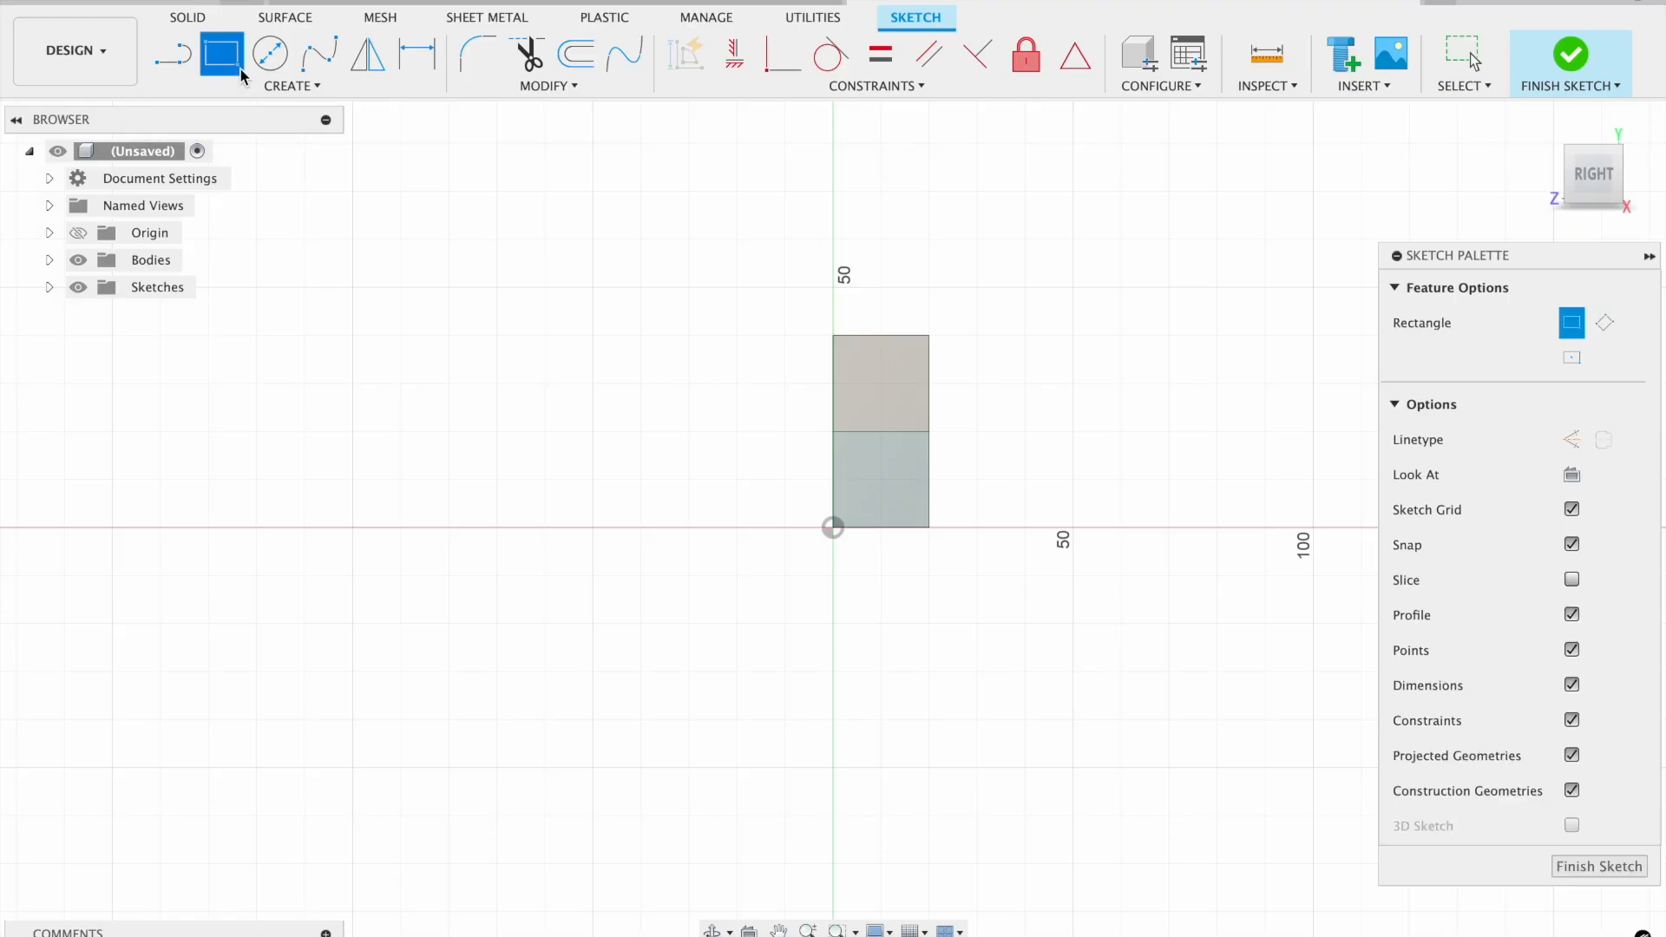
left_click(929, 527)
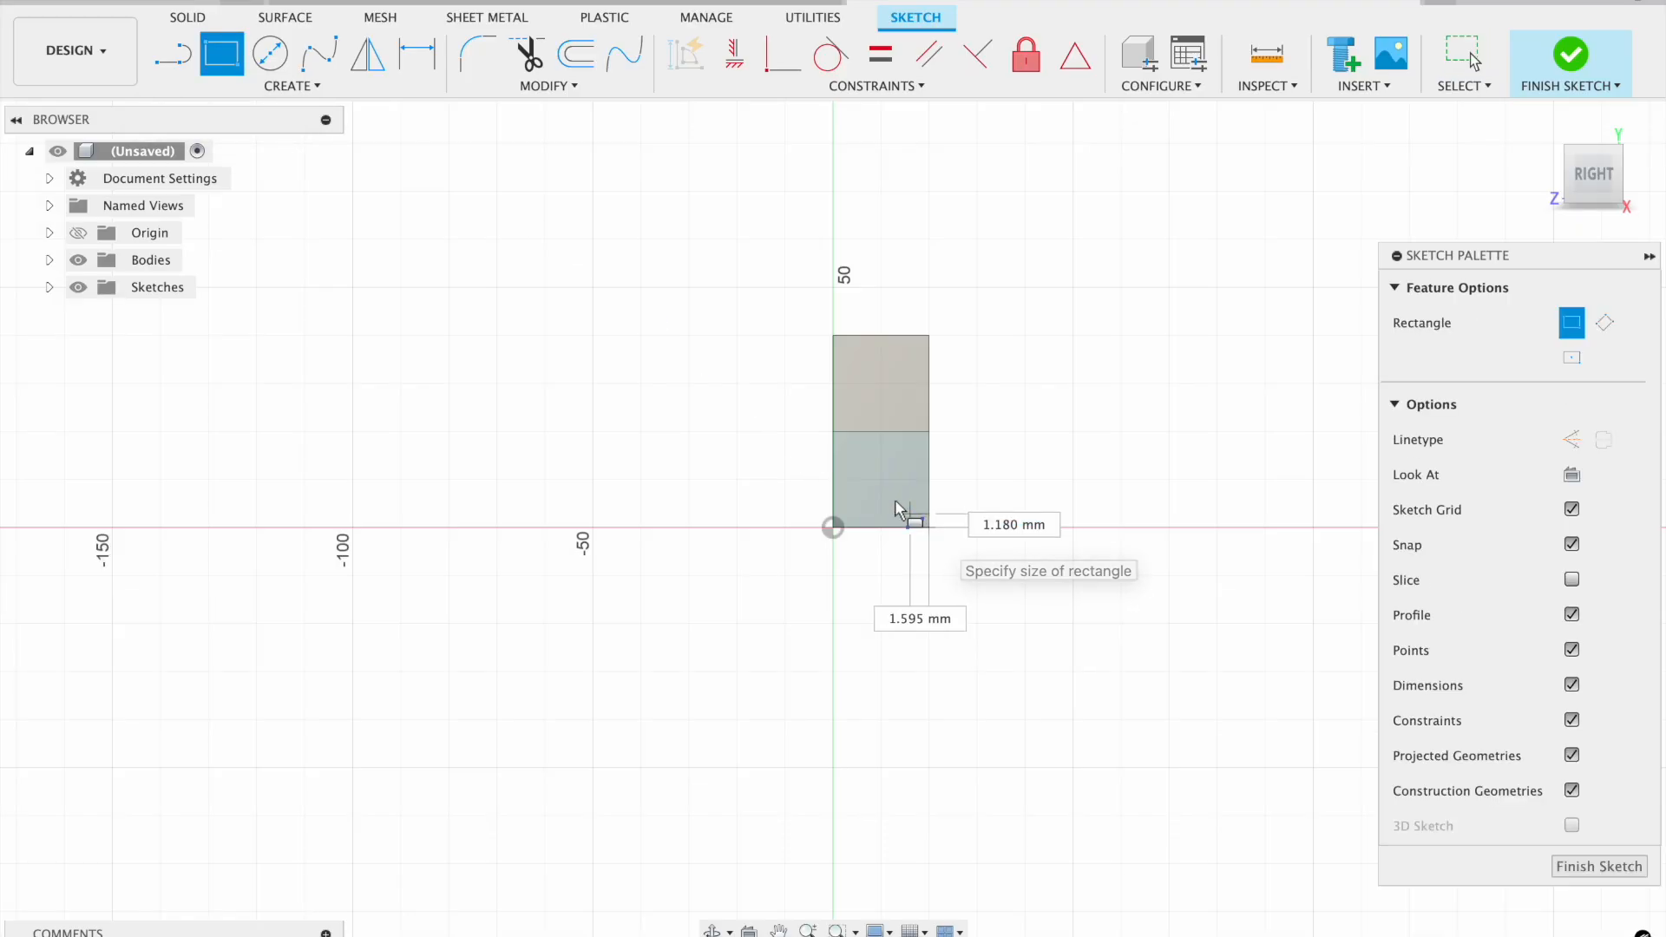
left_click(832, 433)
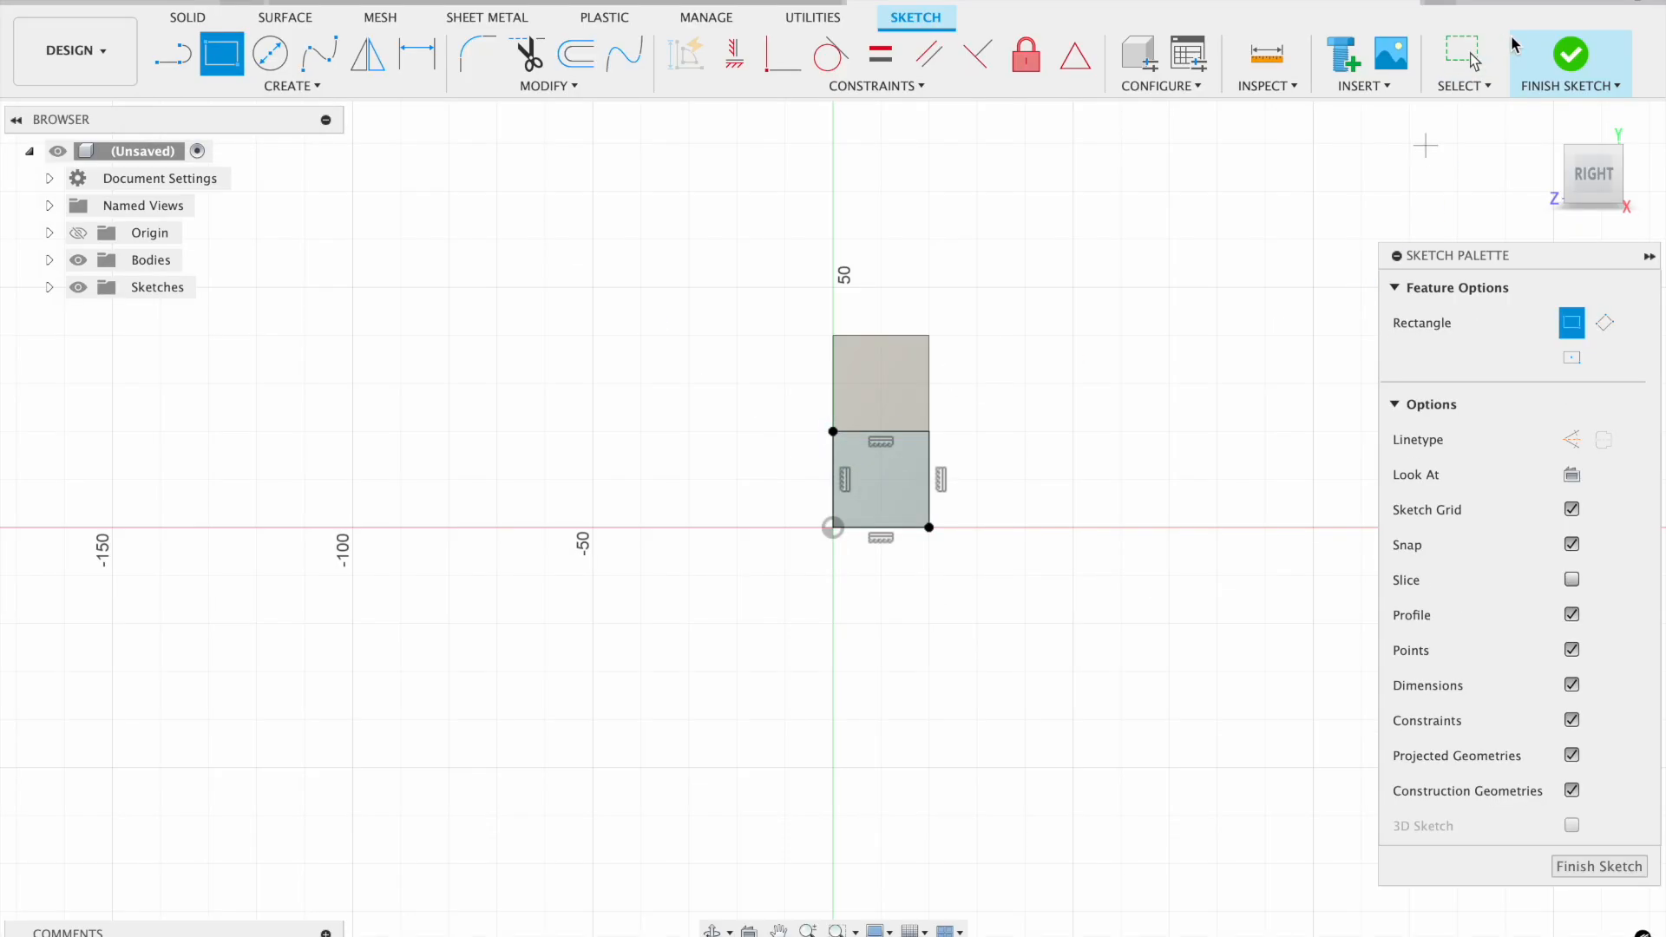
left_click(1570, 54)
Extrude the side-face profile 20 mm outward with the operation set to New Body
left_click(222, 54)
type("20")
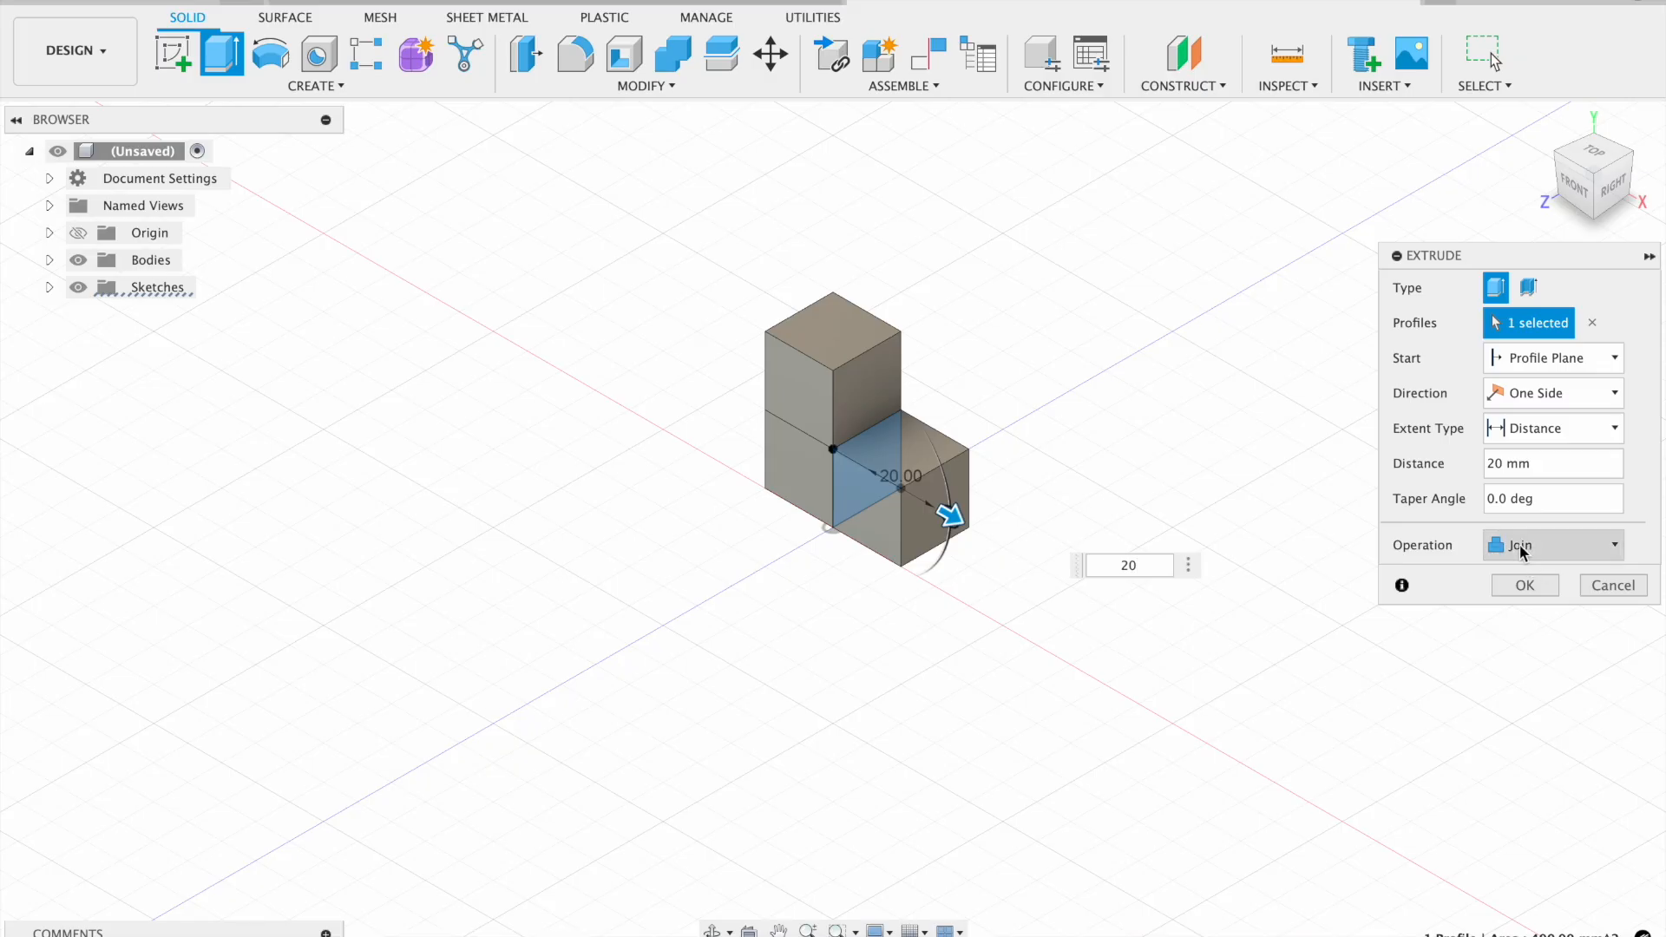
left_click(1519, 544)
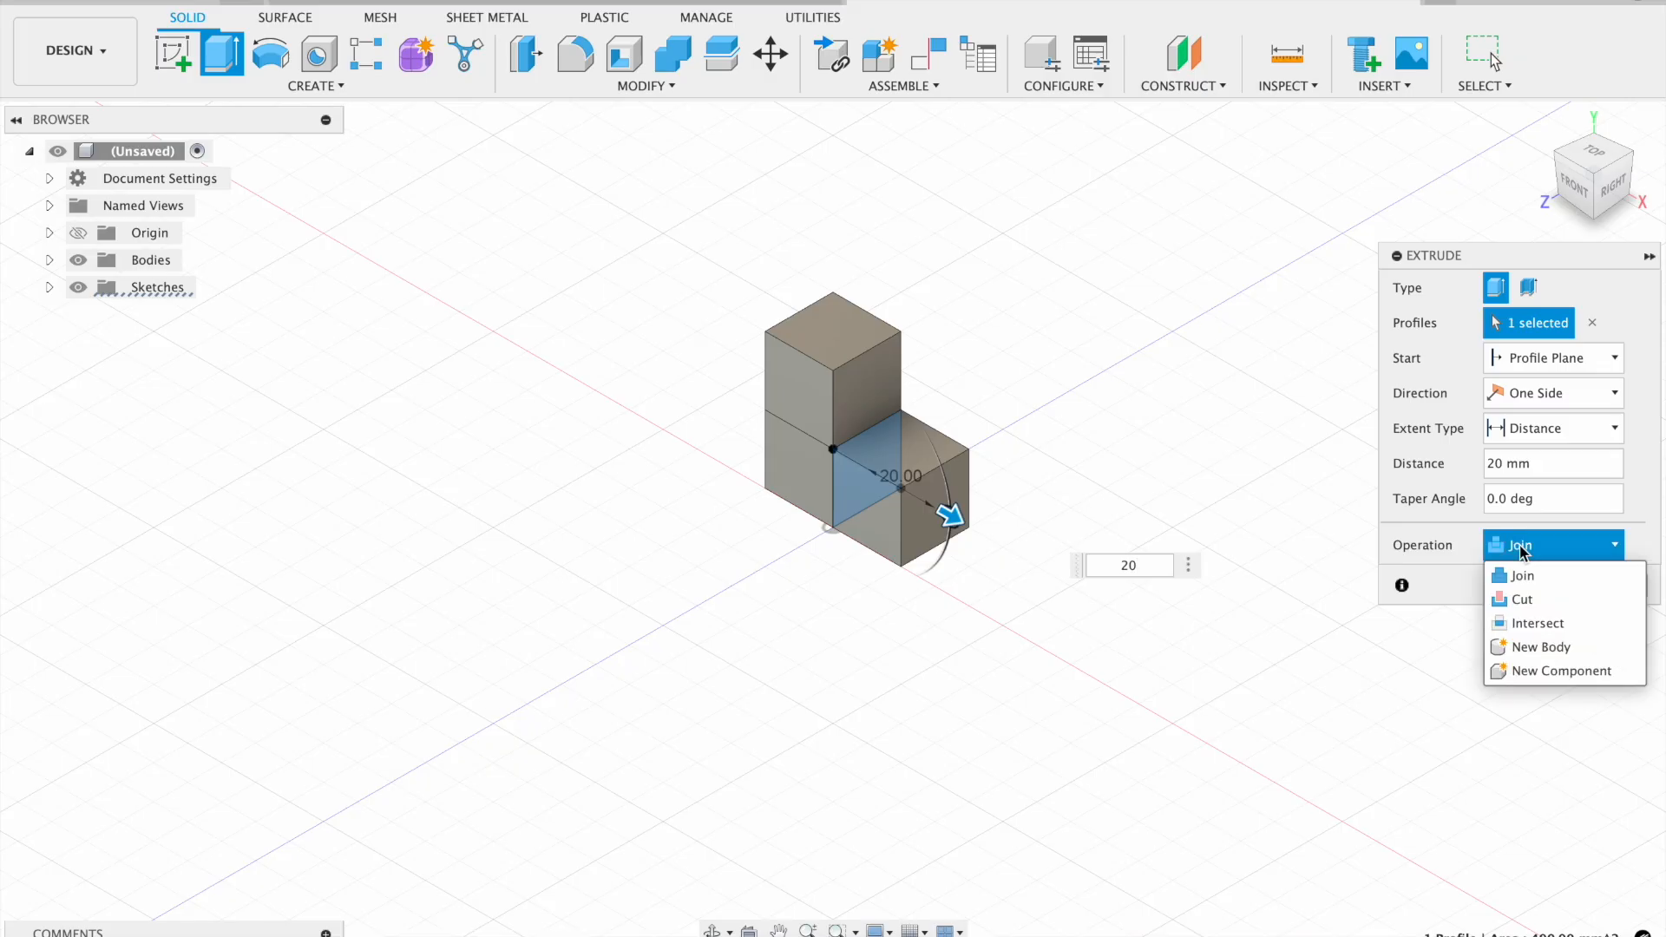
left_click(1522, 649)
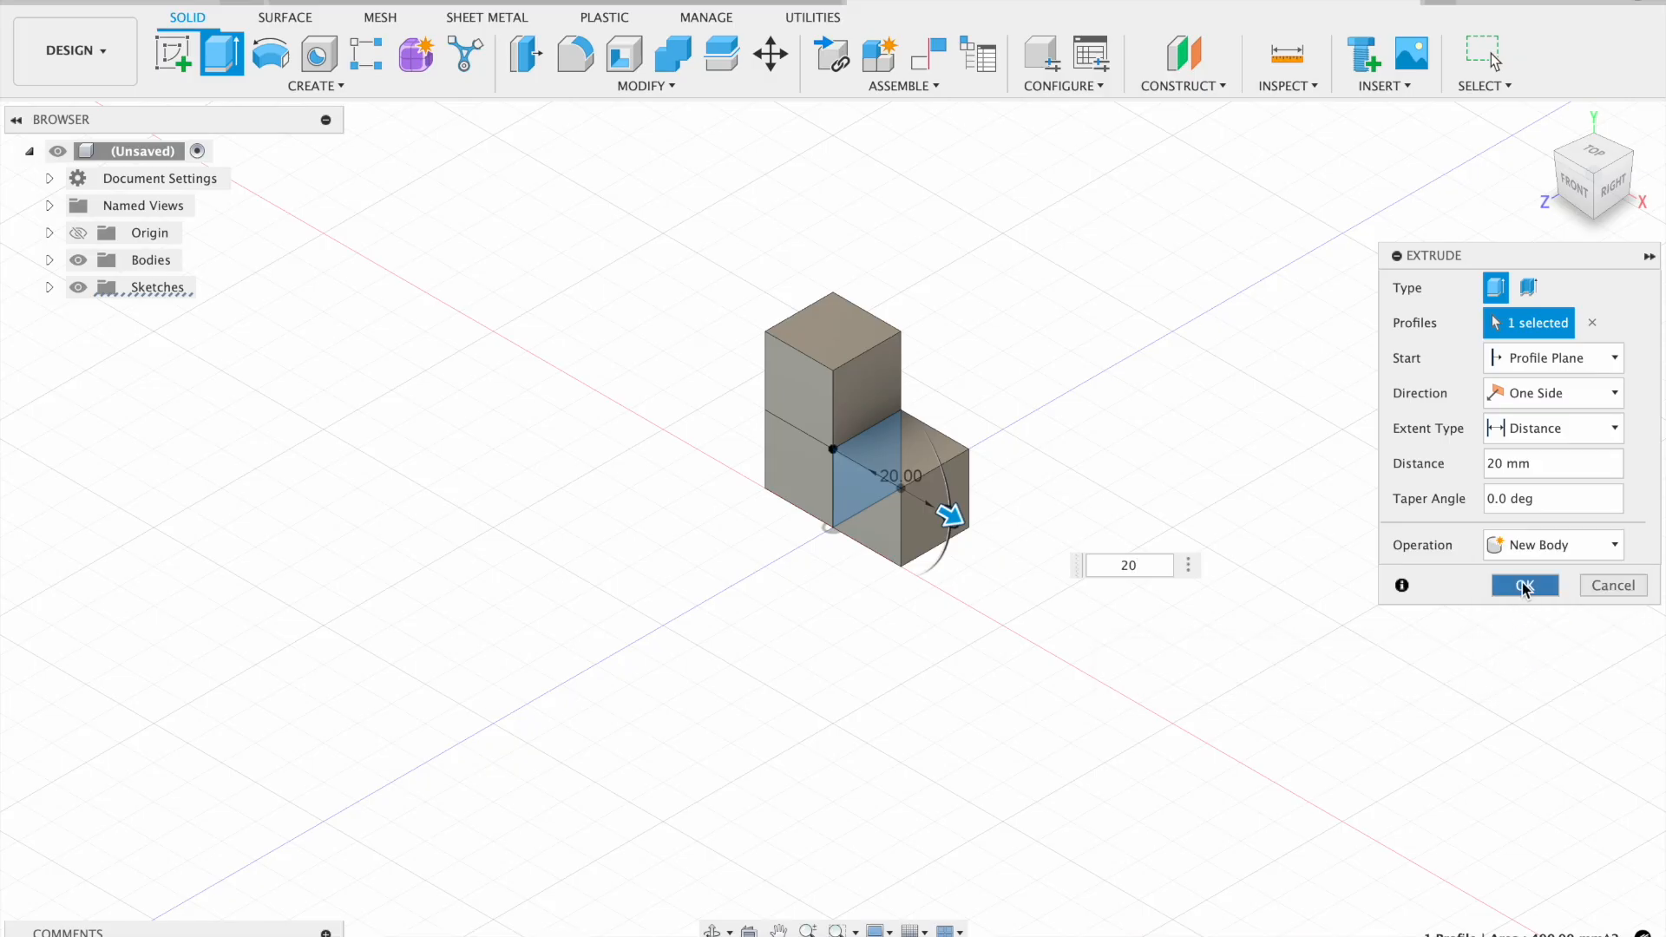
left_click(1524, 585)
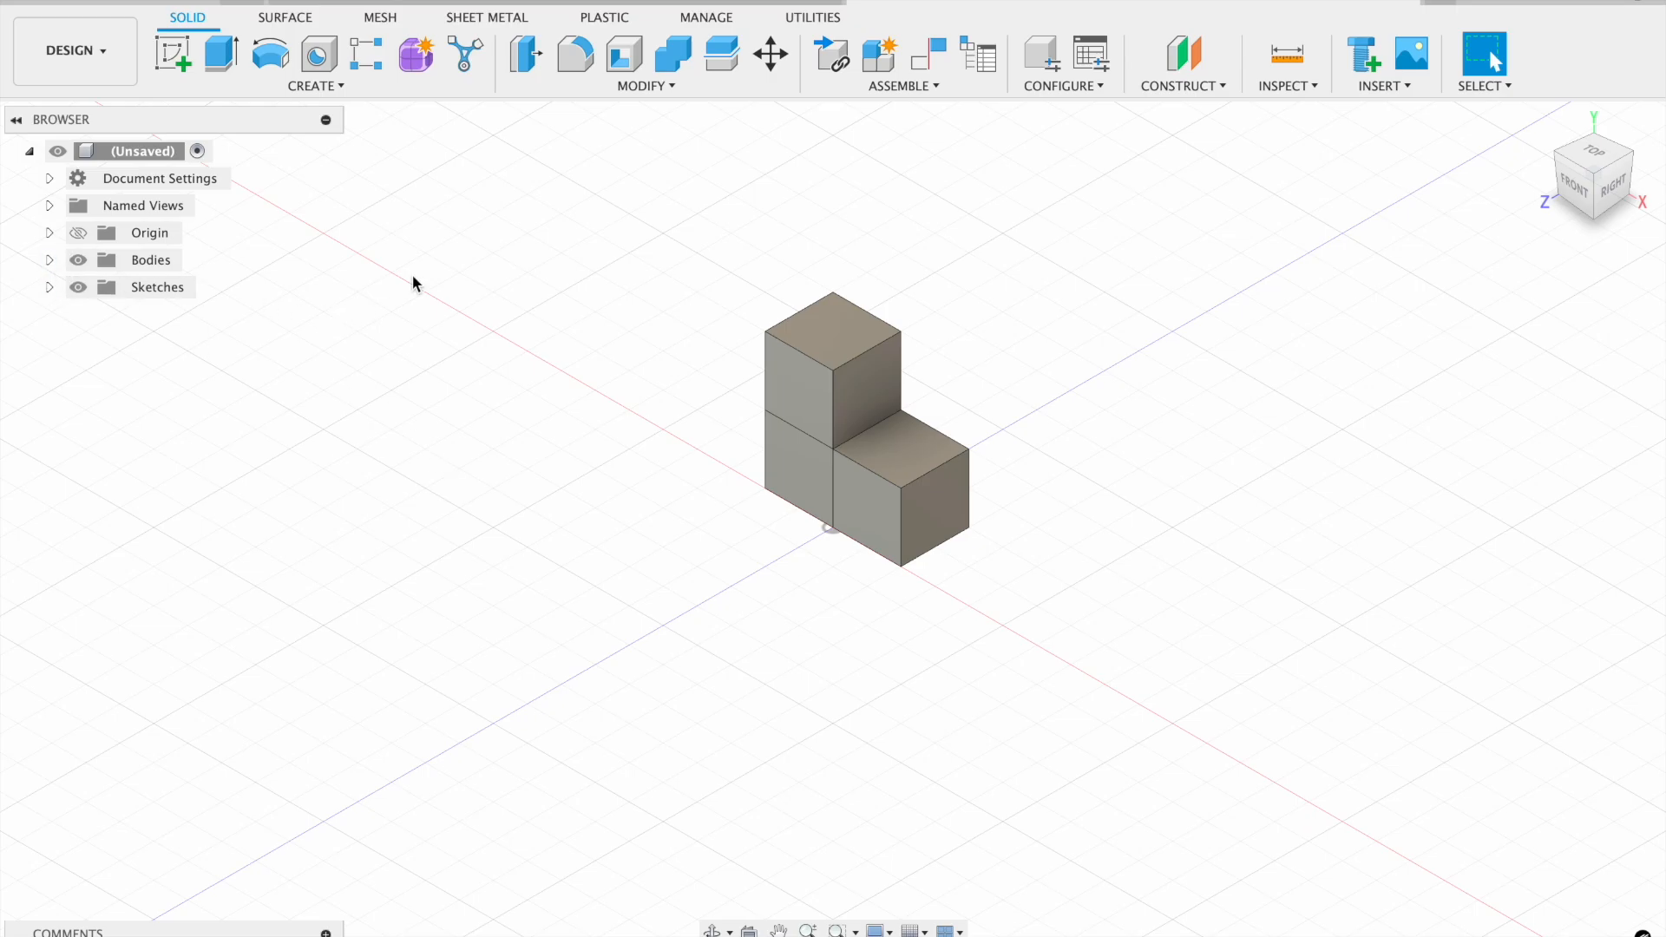
Open the Appearance settings and expand the Glossy paints within the Paint category of the Fusion appearance library
key("a")
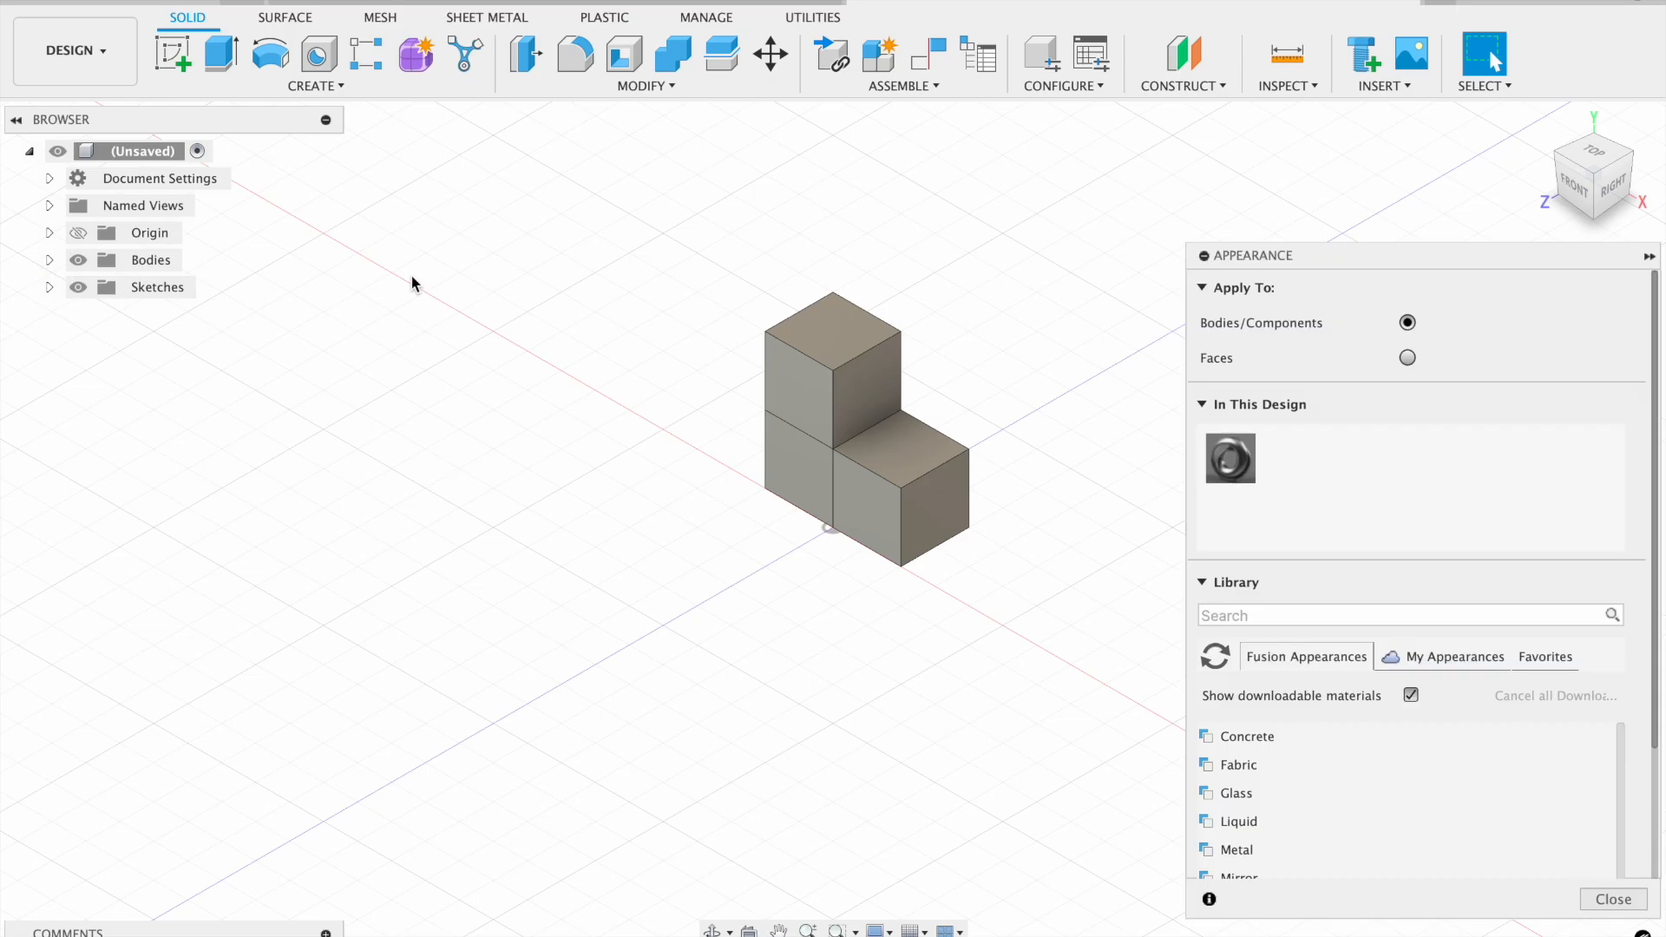
scroll(1322, 824, "down", 3)
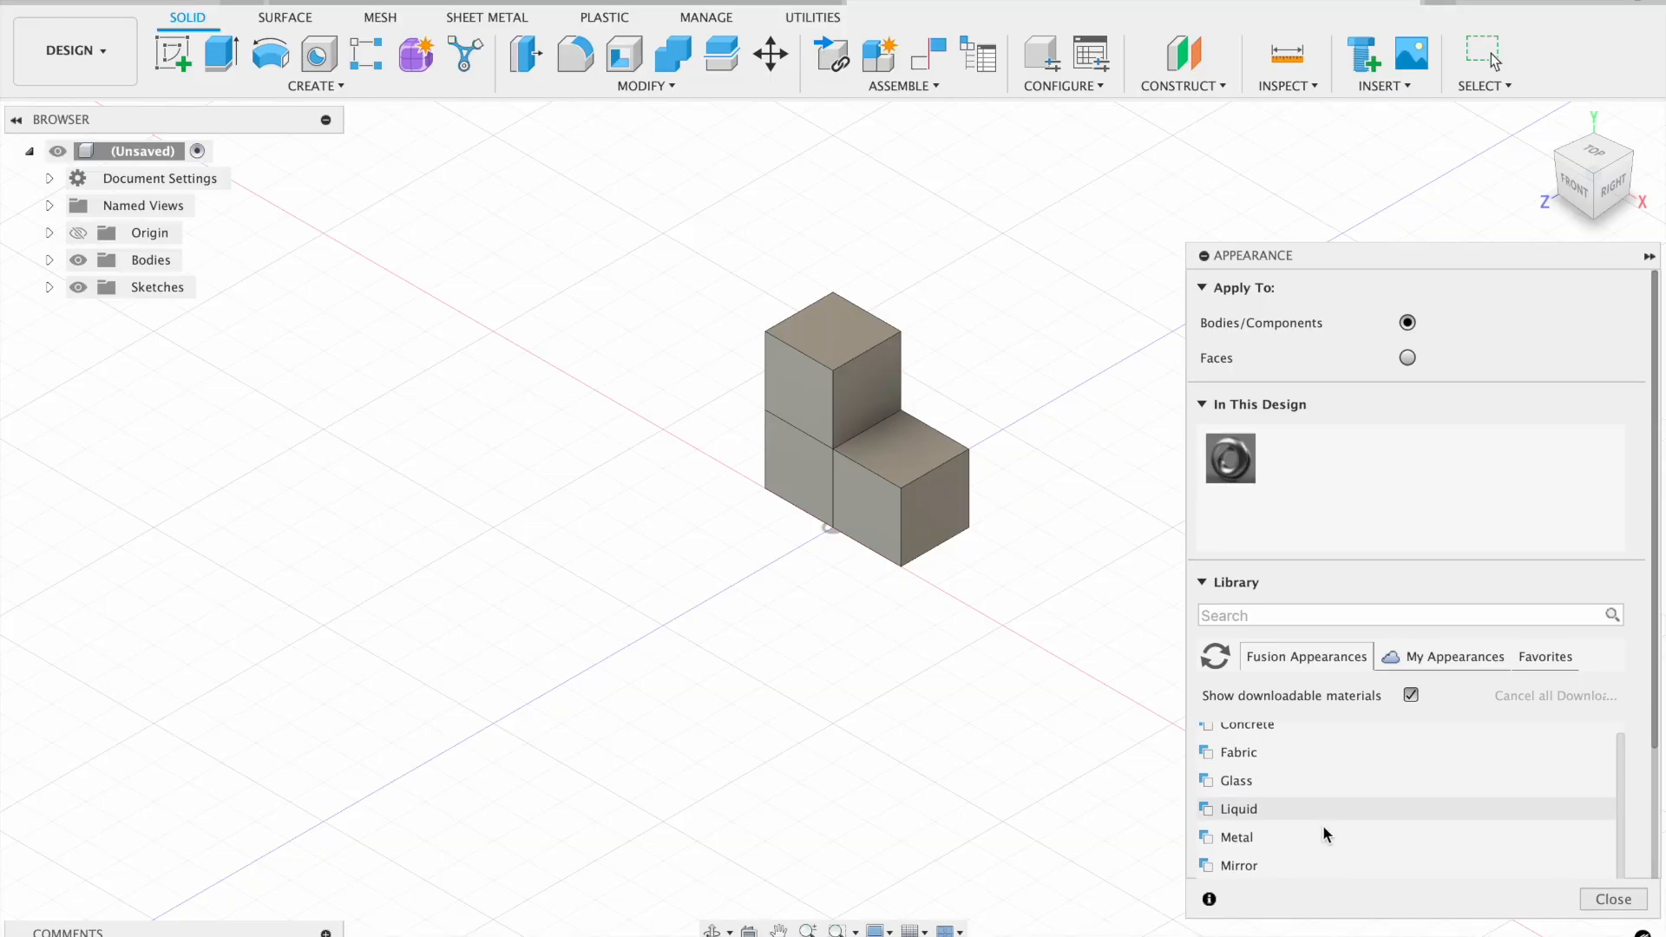
scroll(1323, 825, "down", 2)
left_click(1257, 771)
scroll(1378, 767, "down", 3)
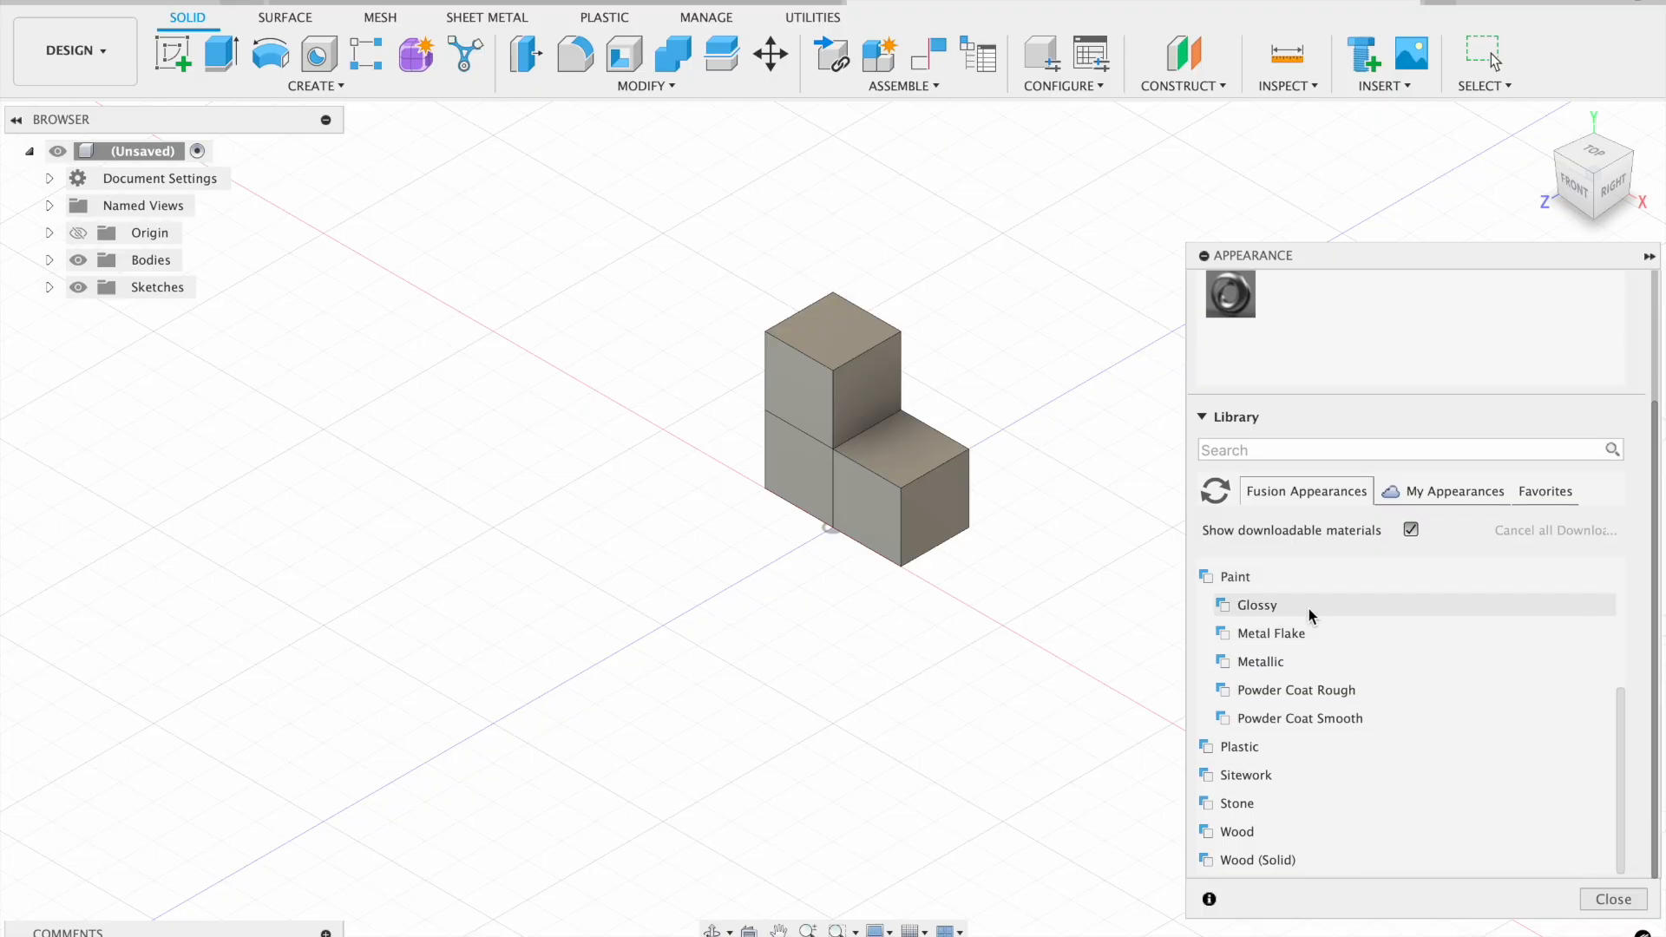
left_click(1302, 604)
Download the Enamel Glossy Yellow, White and Red paints from the Glossy appearance library
scroll(1424, 711, "down", 2)
scroll(1424, 716, "up", 2)
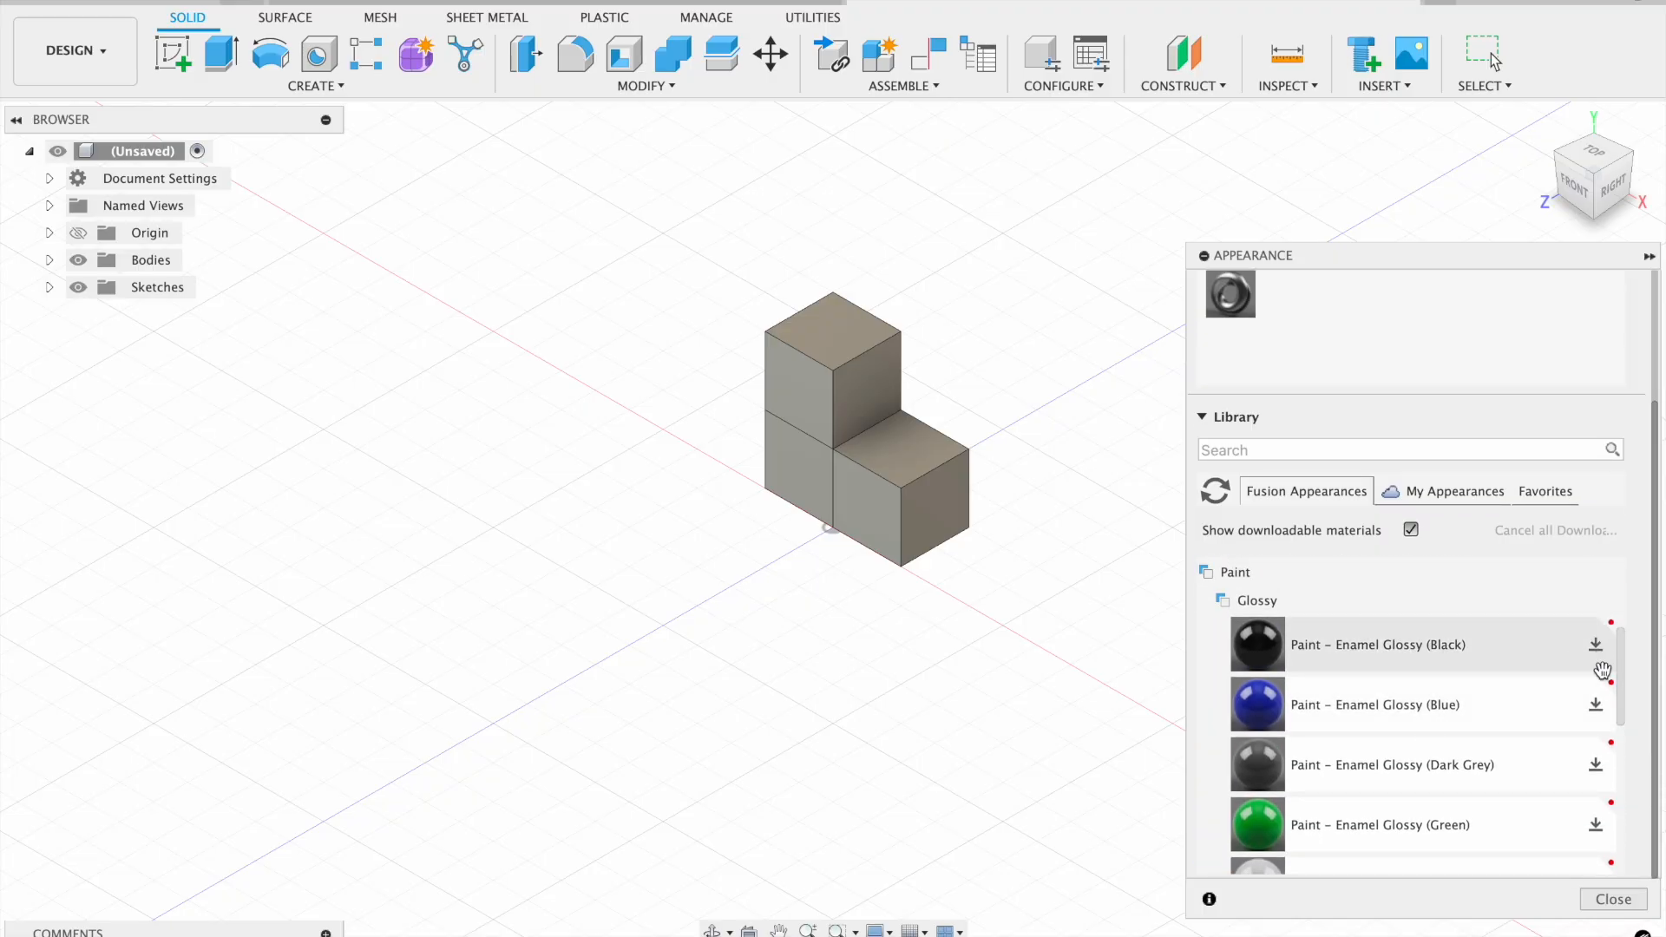
scroll(1584, 792, "down", 5)
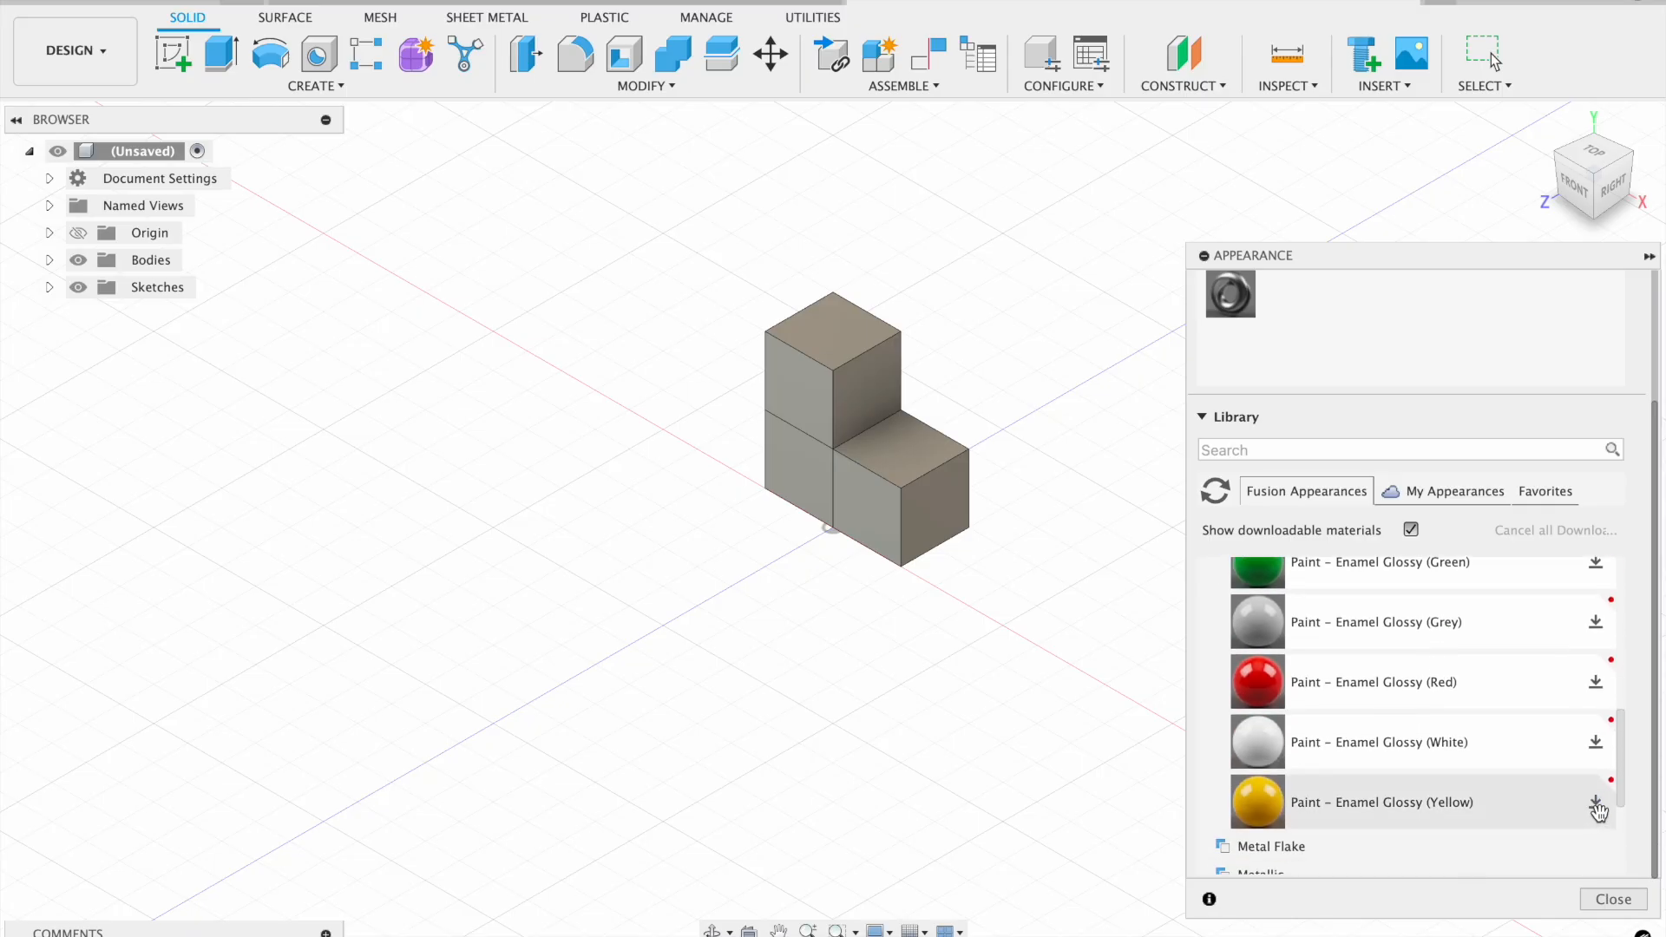
left_click(1595, 800)
left_click(1595, 742)
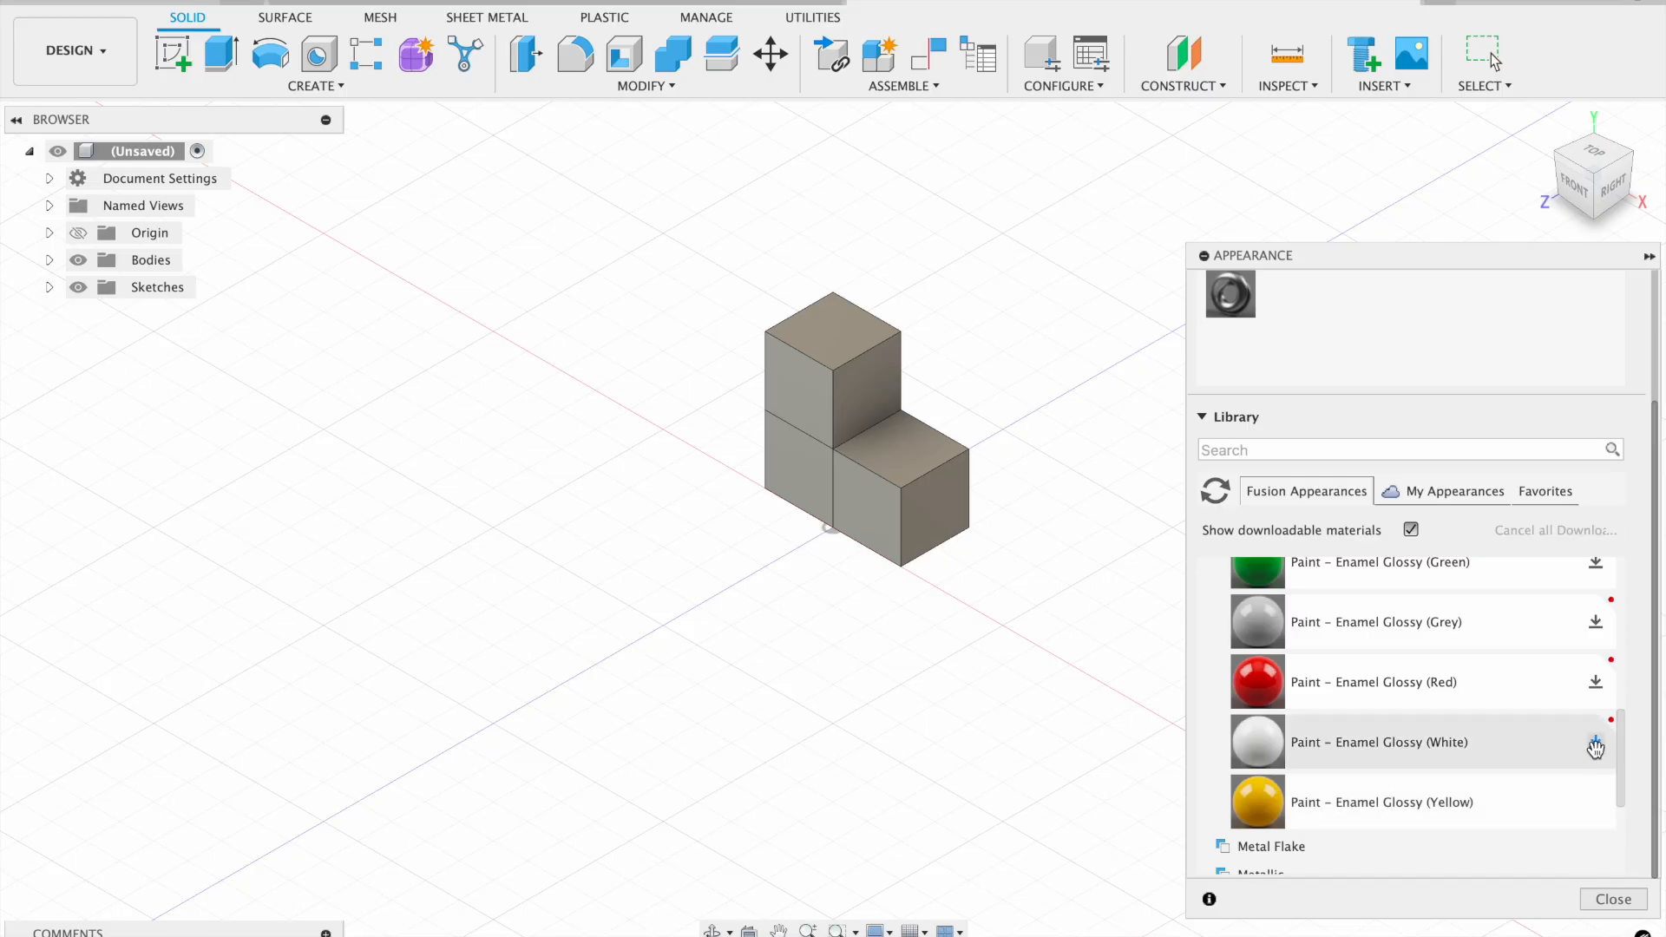
left_click(1595, 681)
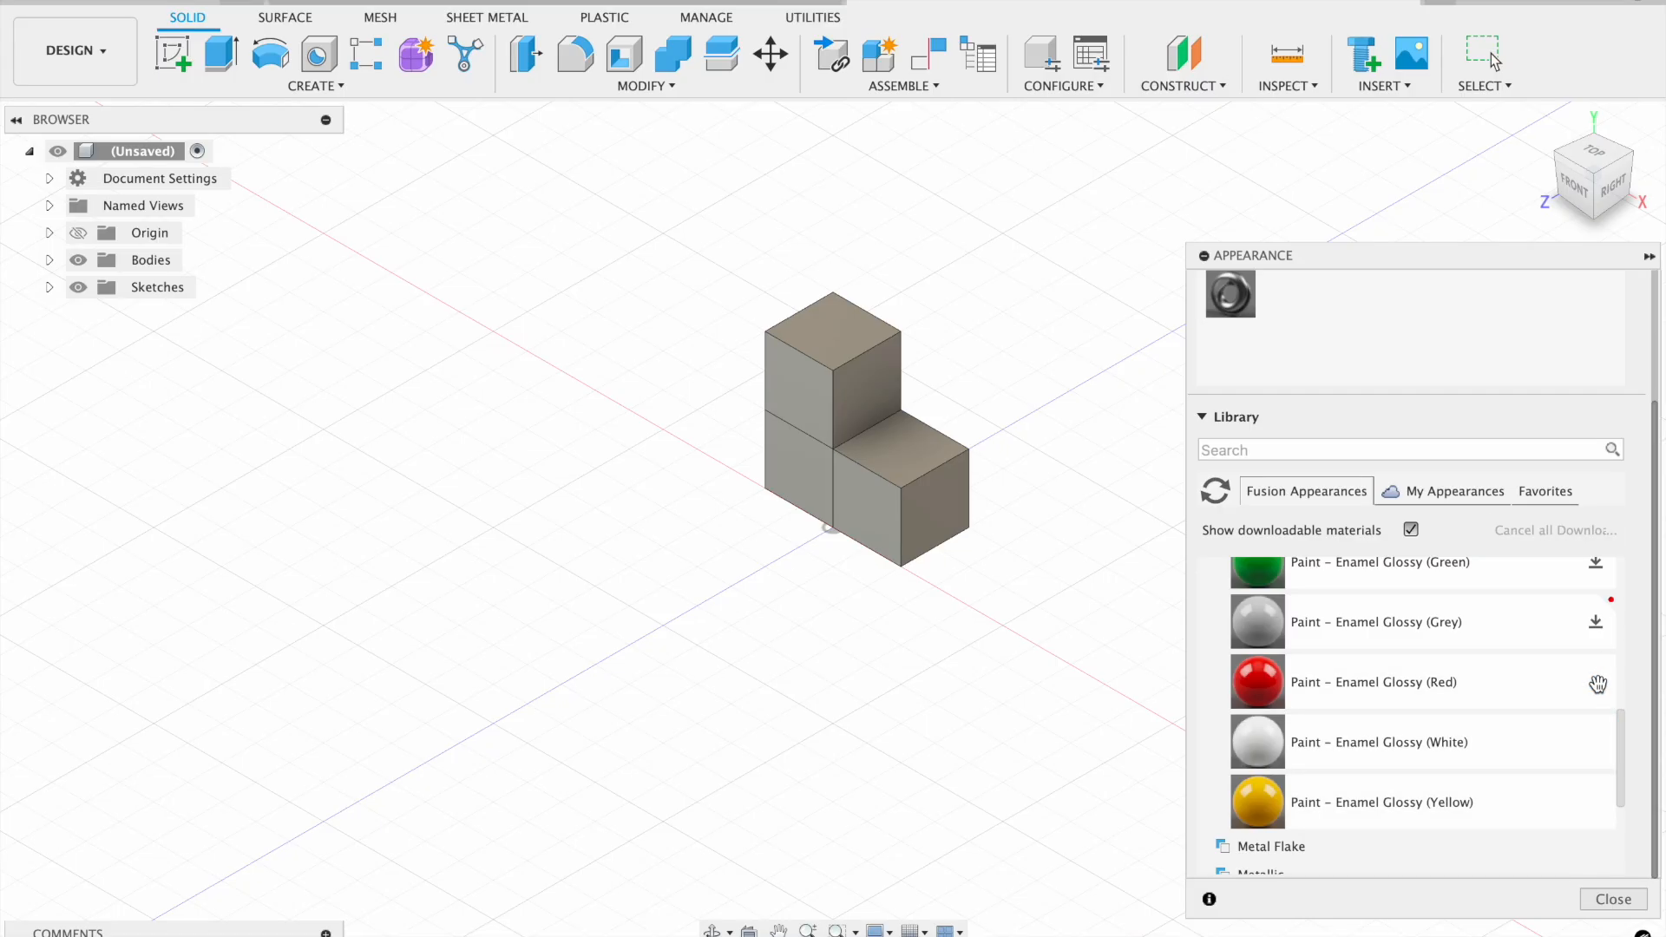
Apply glossy red to the right-hand cube, white to the lower cube and yellow to the upper cube, and close the appearance settings
mouse_move(1598, 685)
left_mouse_down()
mouse_move(1249, 685)
mouse_move(929, 521)
left_mouse_up()
left_click_drag(1388, 742, 776, 476)
mouse_move(1261, 811)
left_mouse_down()
mouse_move(959, 576)
mouse_move(833, 403)
left_mouse_up()
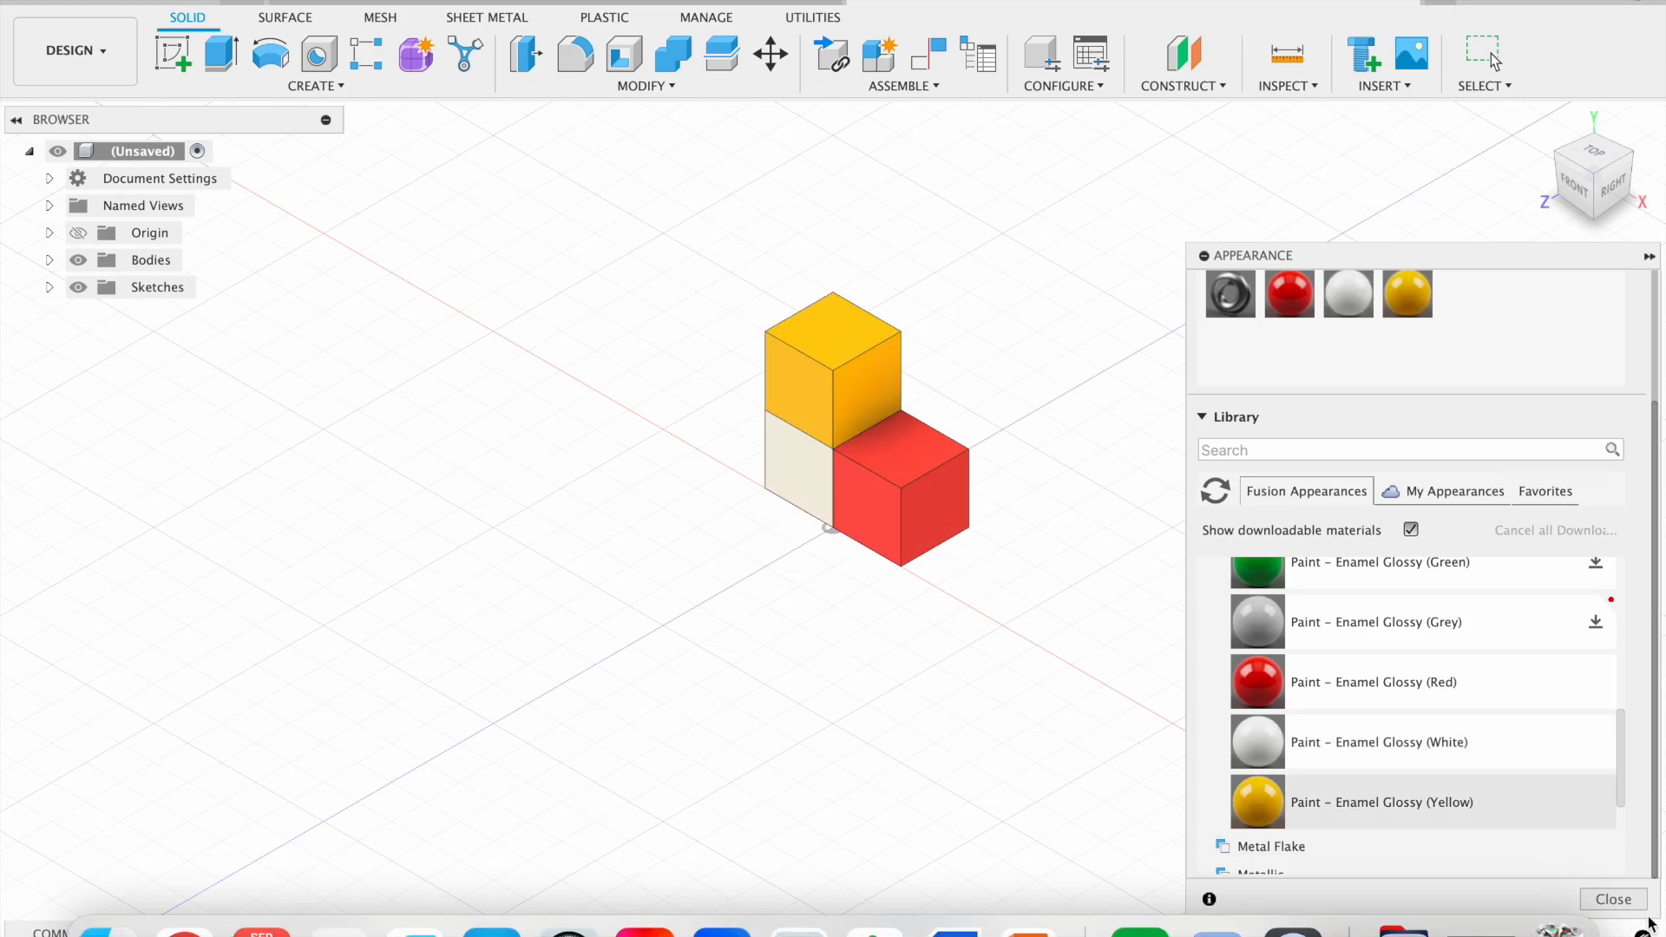
left_click(1625, 901)
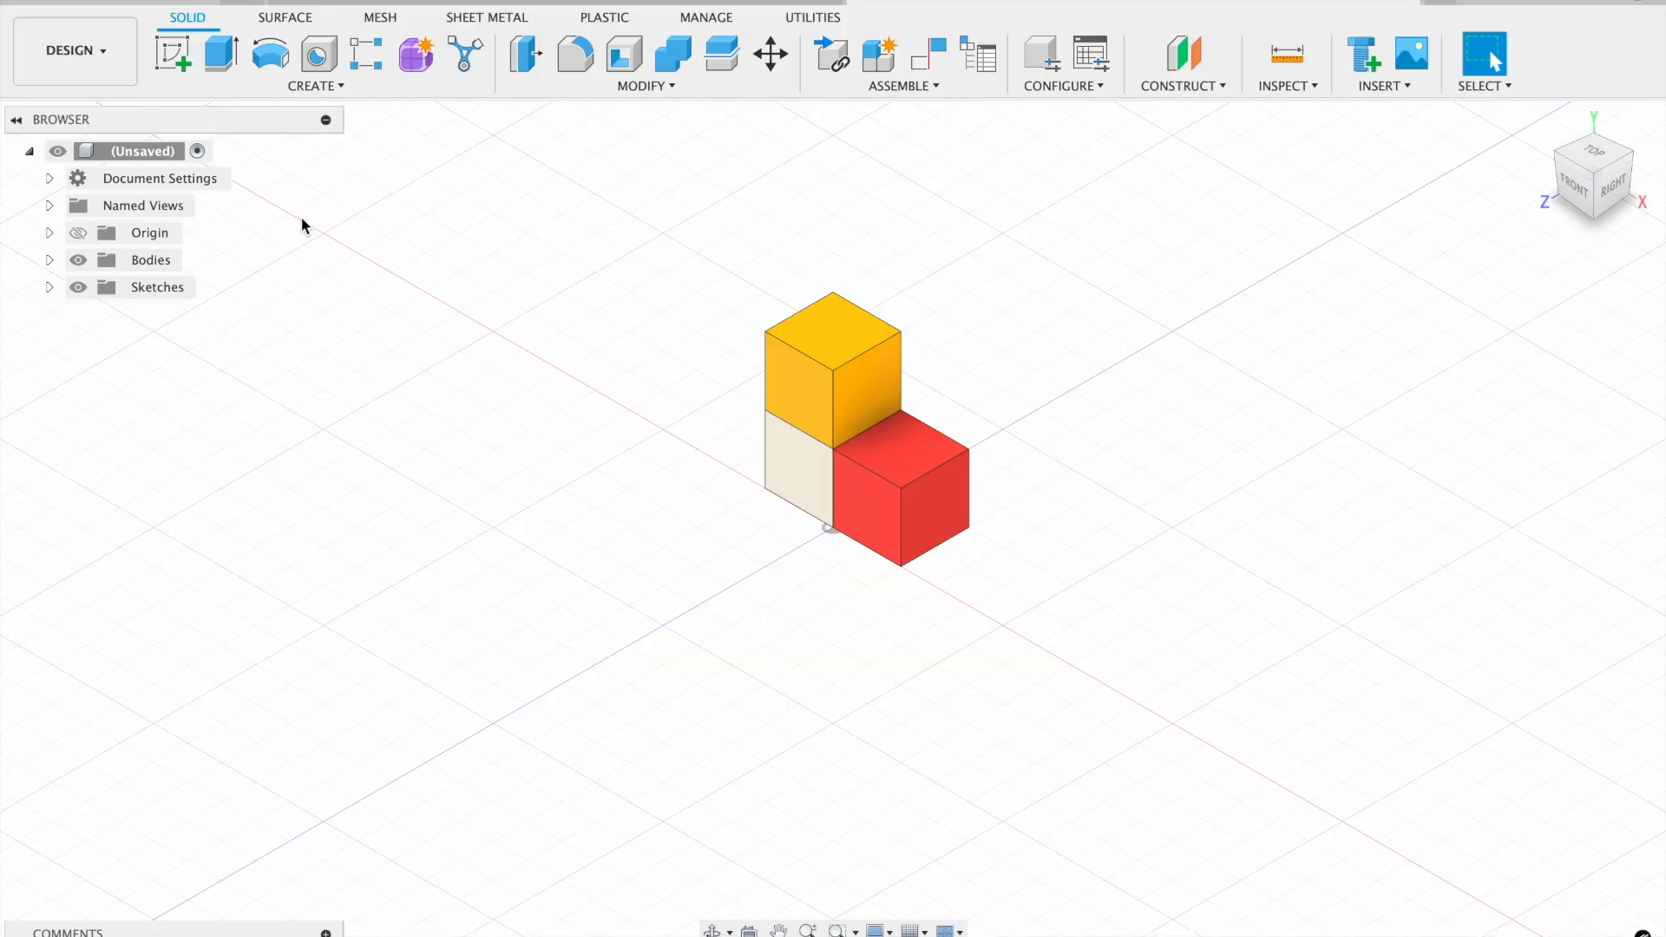
Start a new drawing from the design and save the design as "Orthographic Projection" when asked
left_click(106, 49)
mouse_move(130, 373)
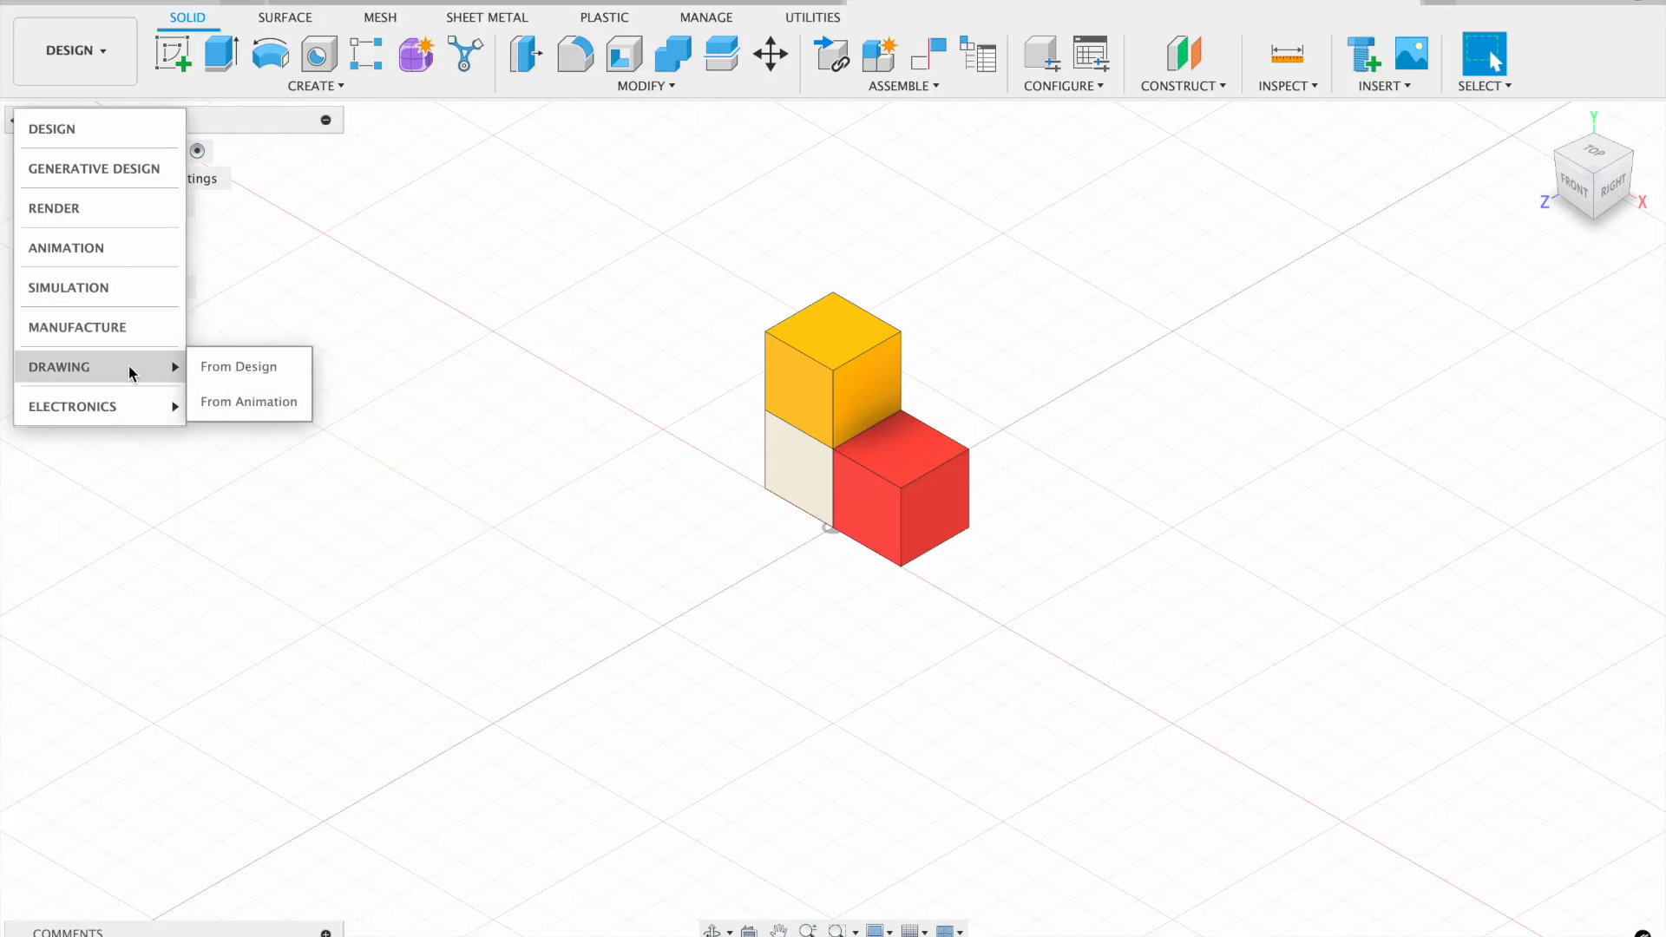
left_click(245, 373)
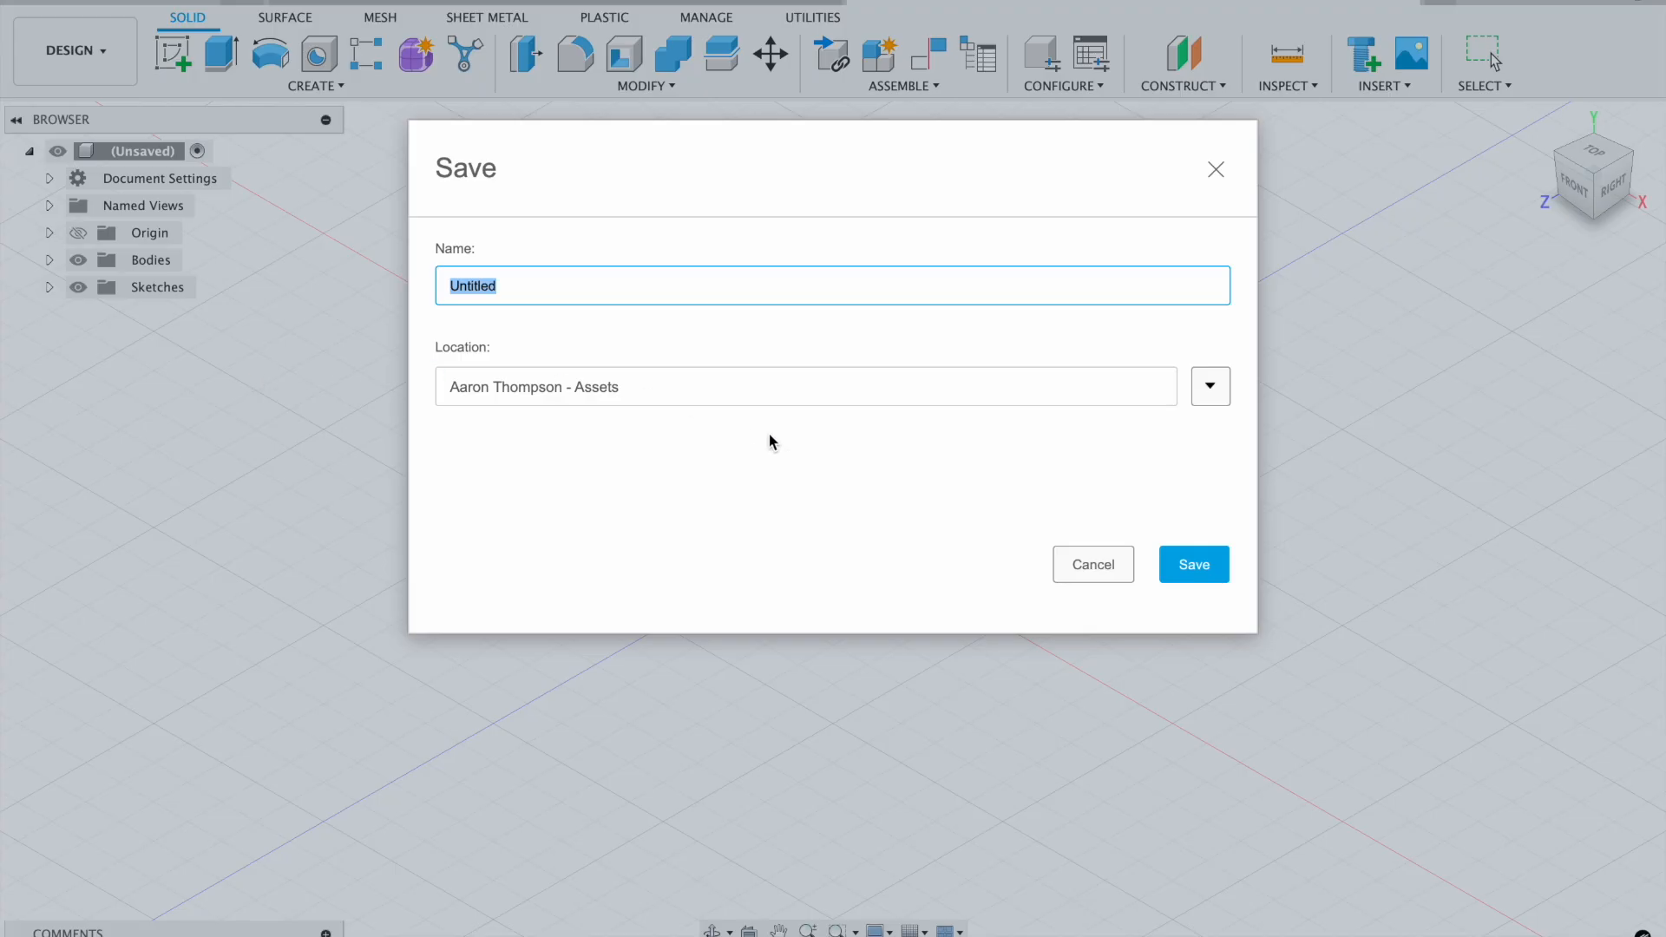
type("Orht")
key("BackSpace")
type("thor")
key("BackSpace")
type("graphic Projection")
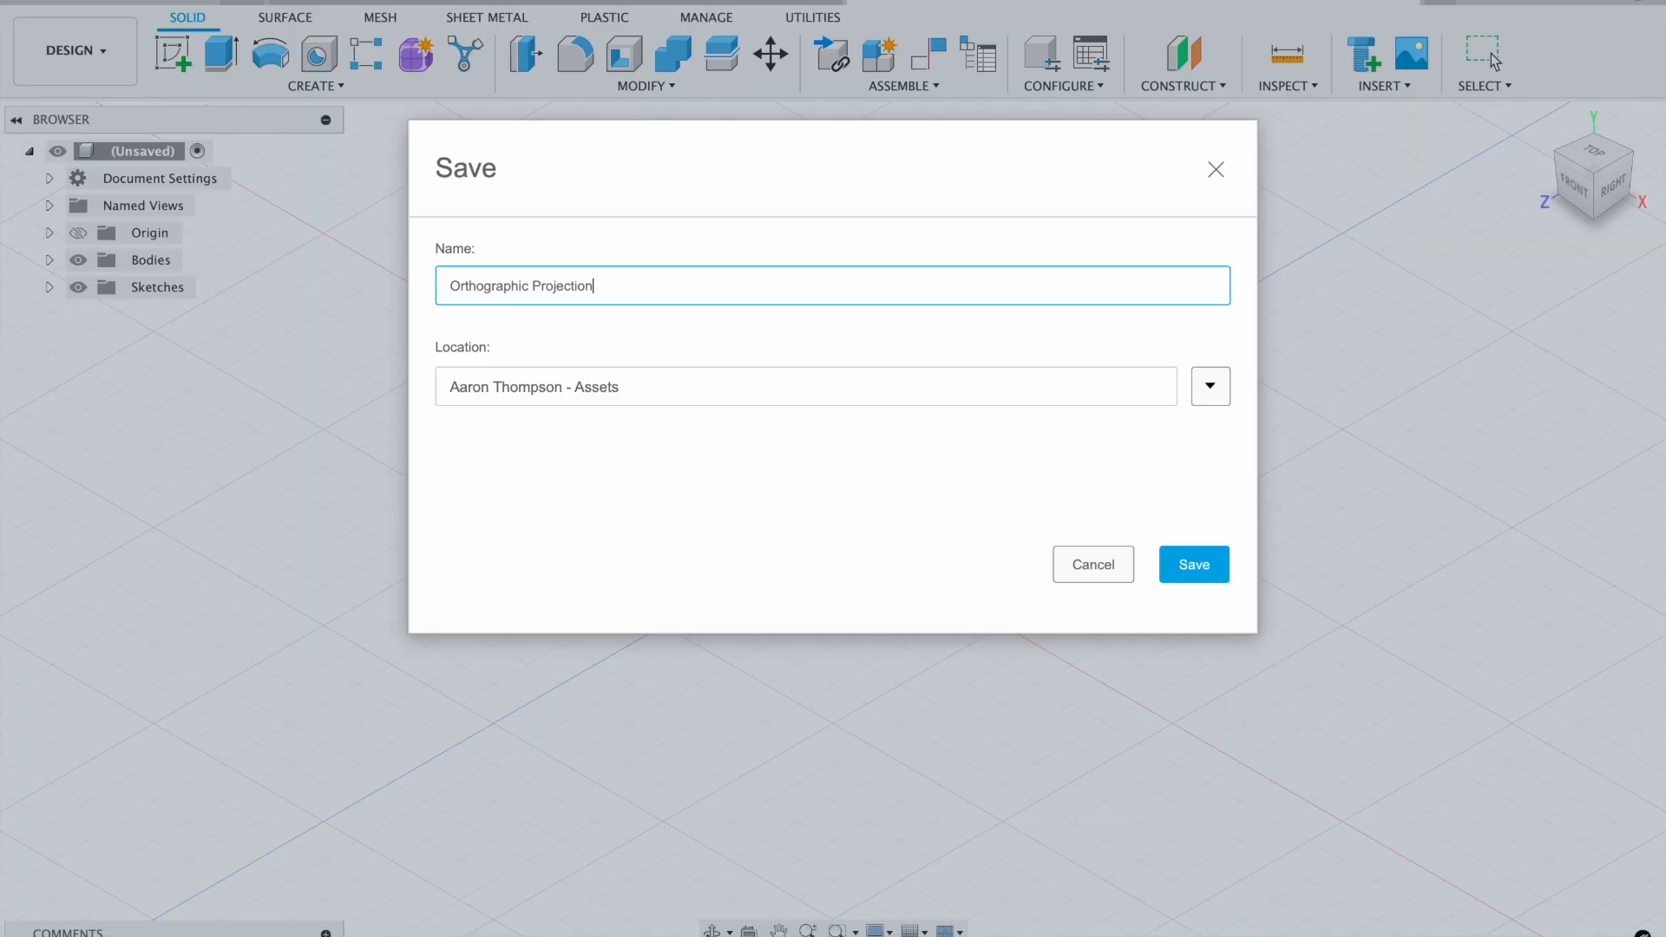
left_click(1185, 566)
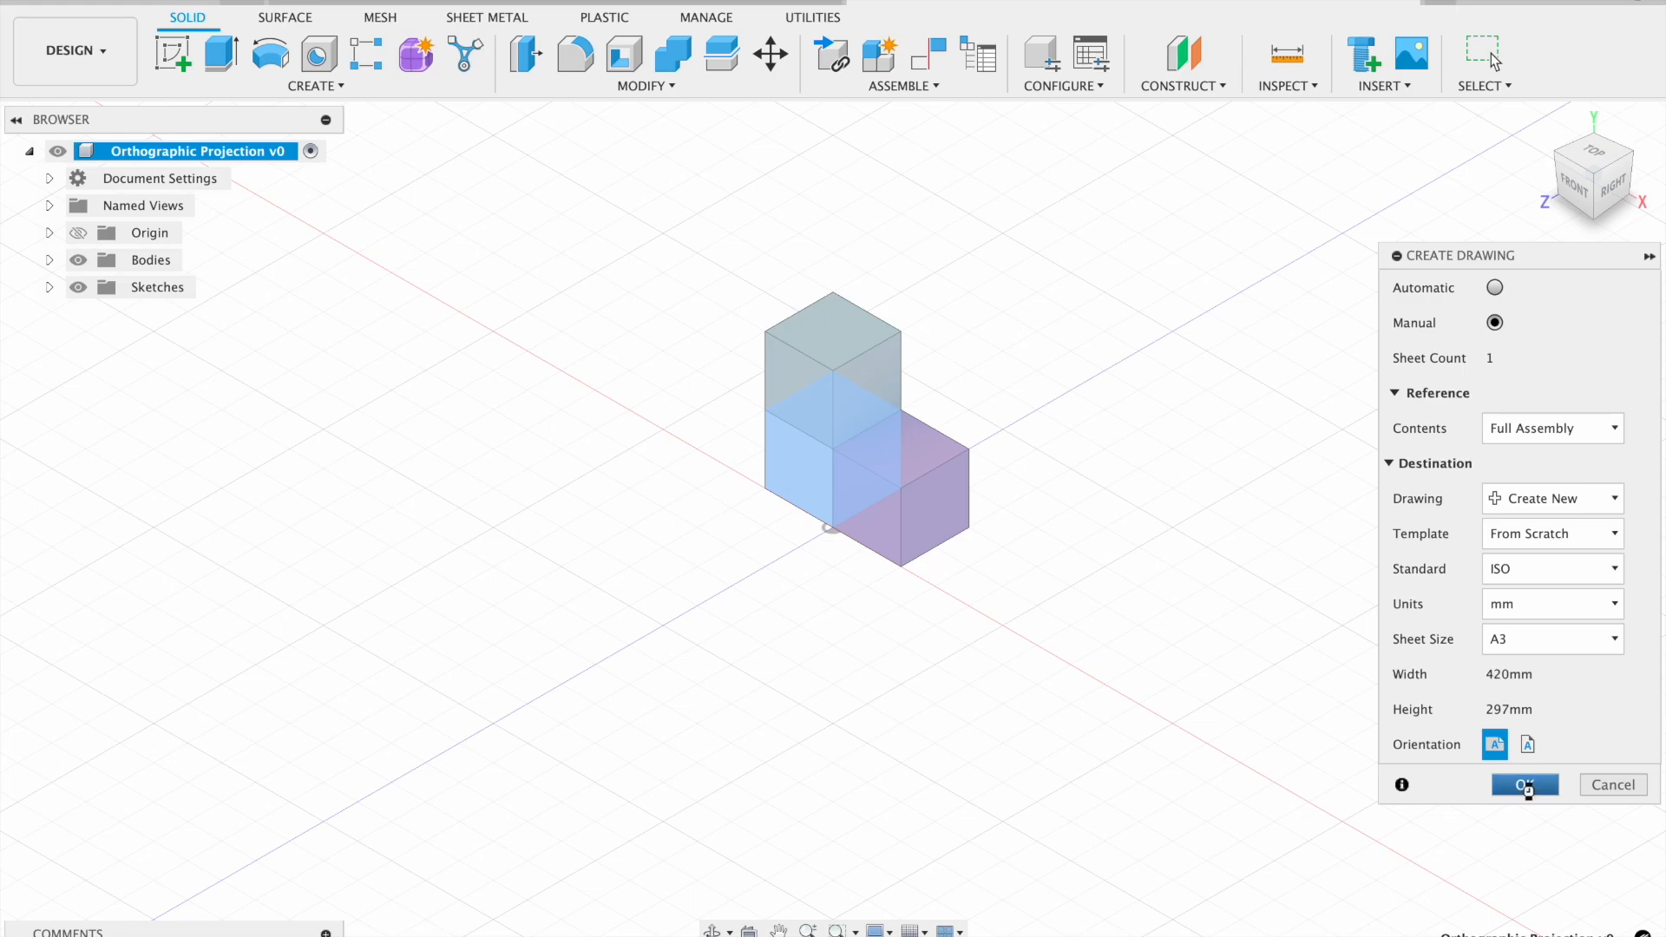
Create the A3 landscape ISO drawing in mm and place a shaded front base view near the upper middle of the sheet
left_click(1527, 787)
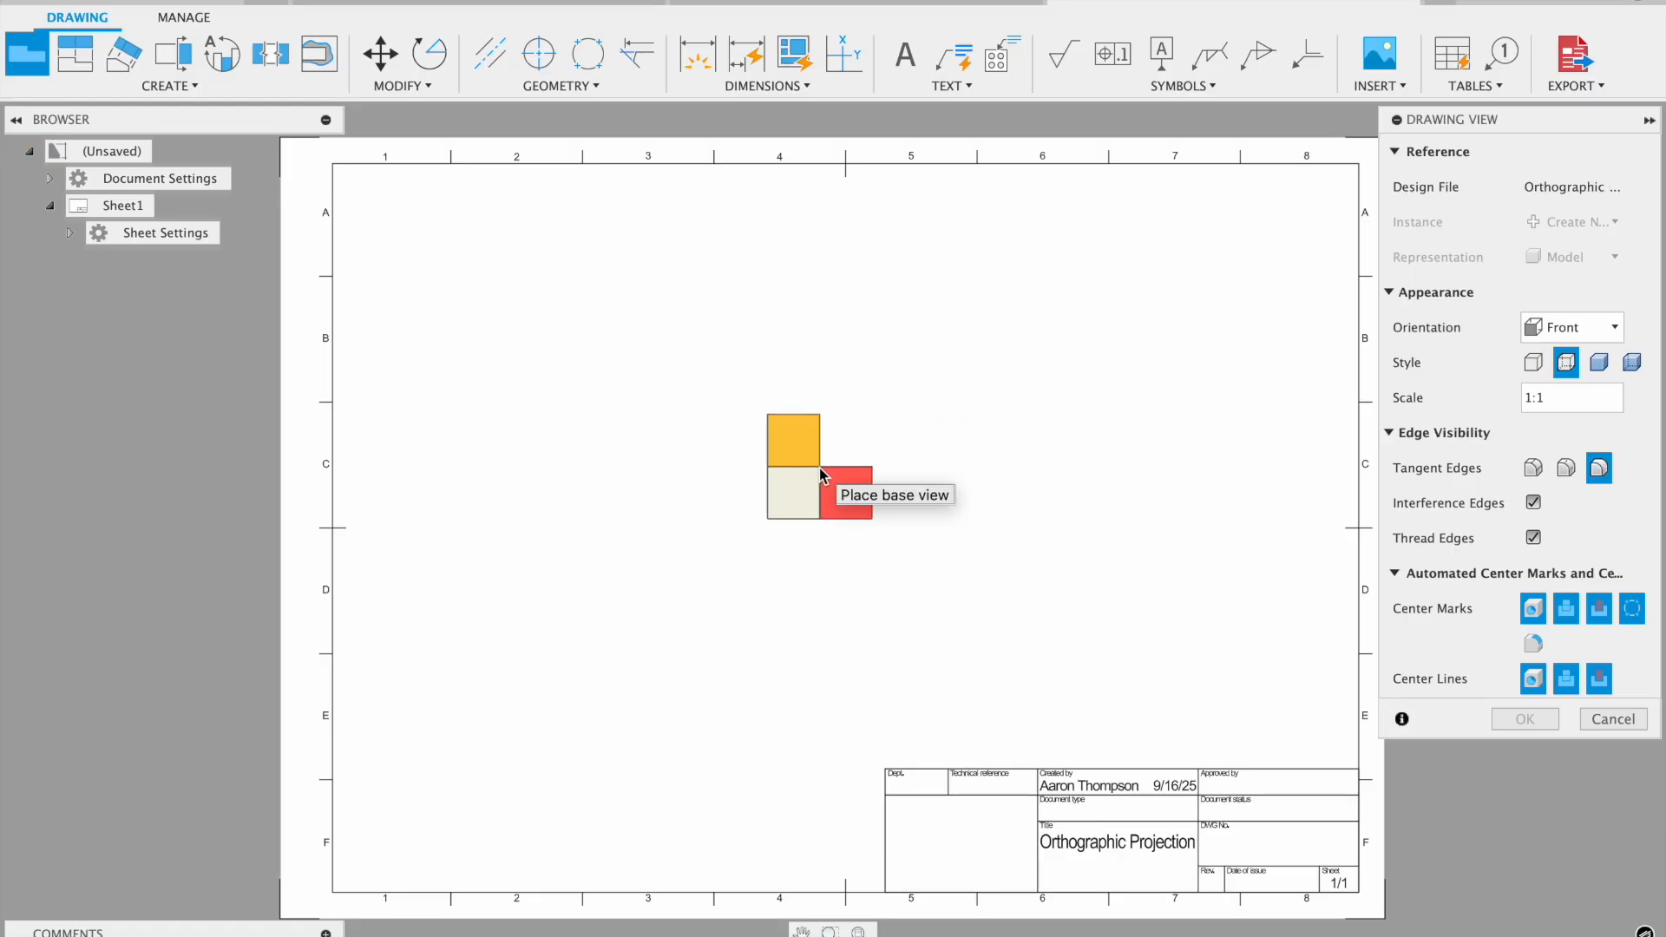
left_click(820, 468)
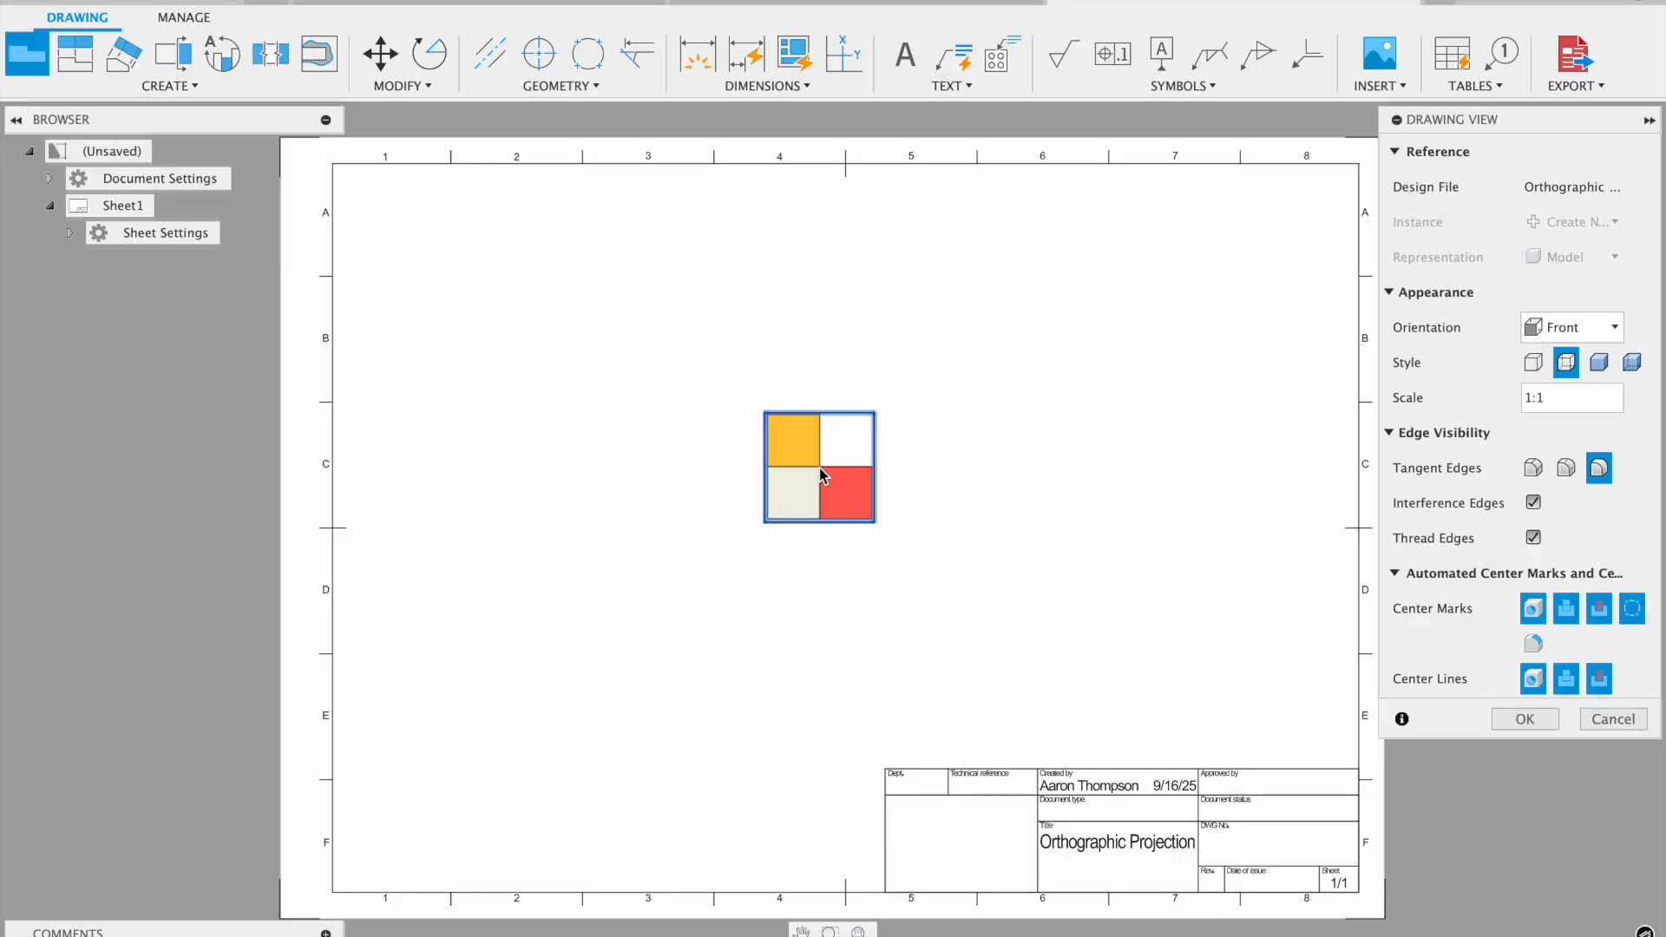
left_click(1600, 362)
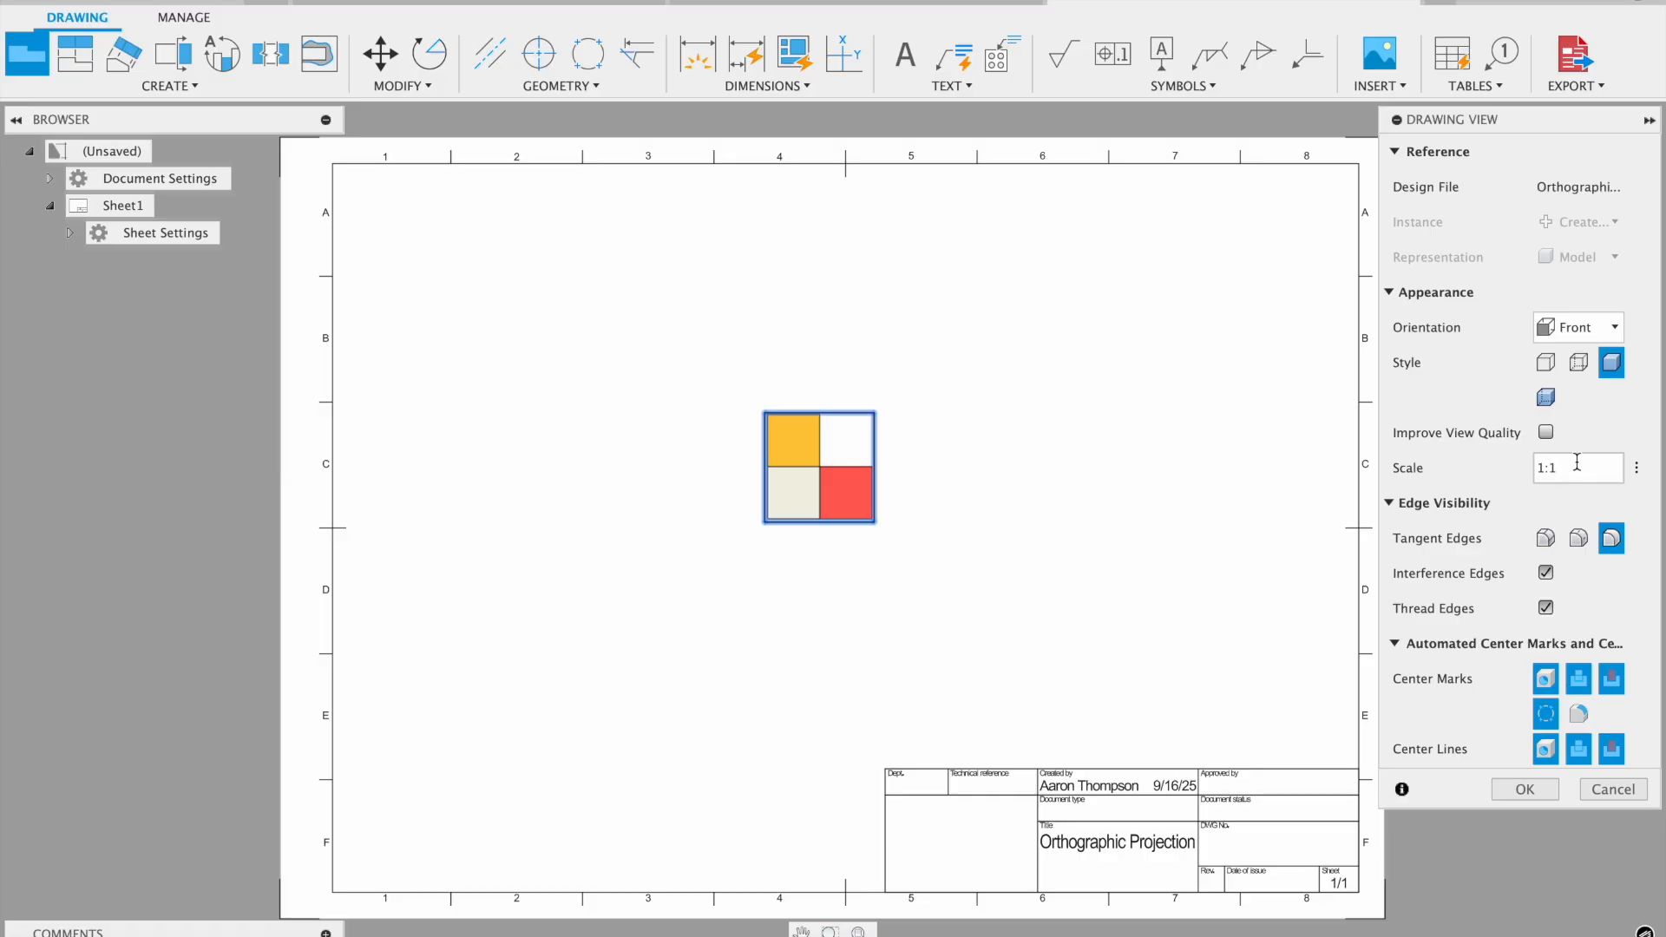
Set the base view's scale to 2:1 and finish placing it
key("Return")
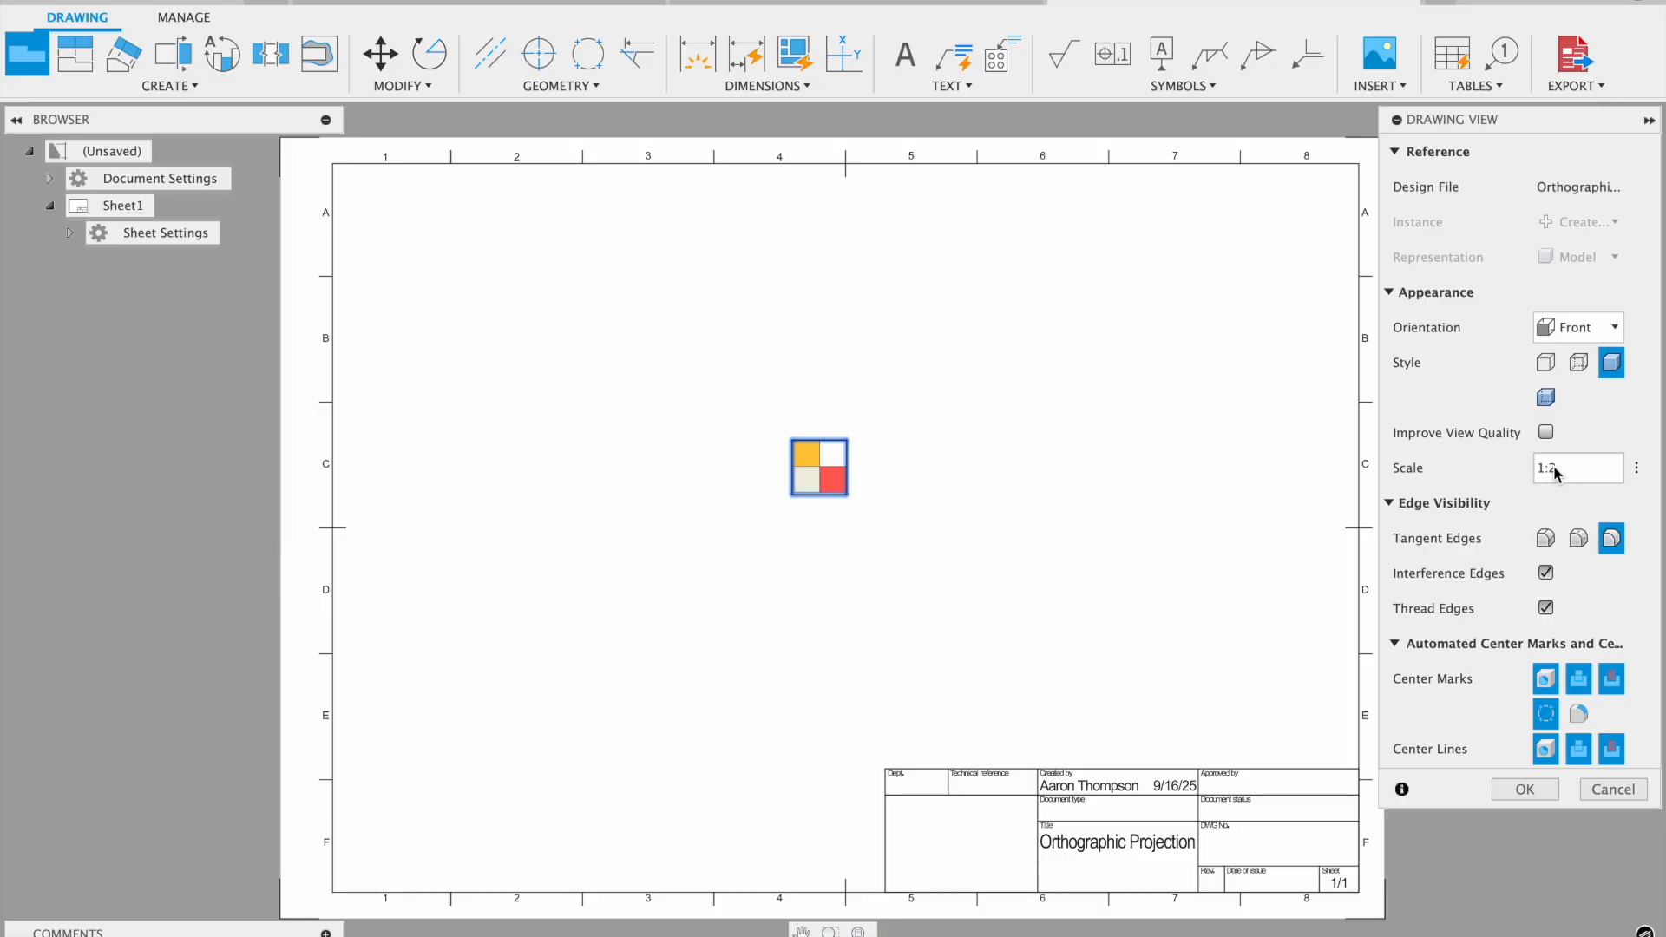
type("2")
key("Return")
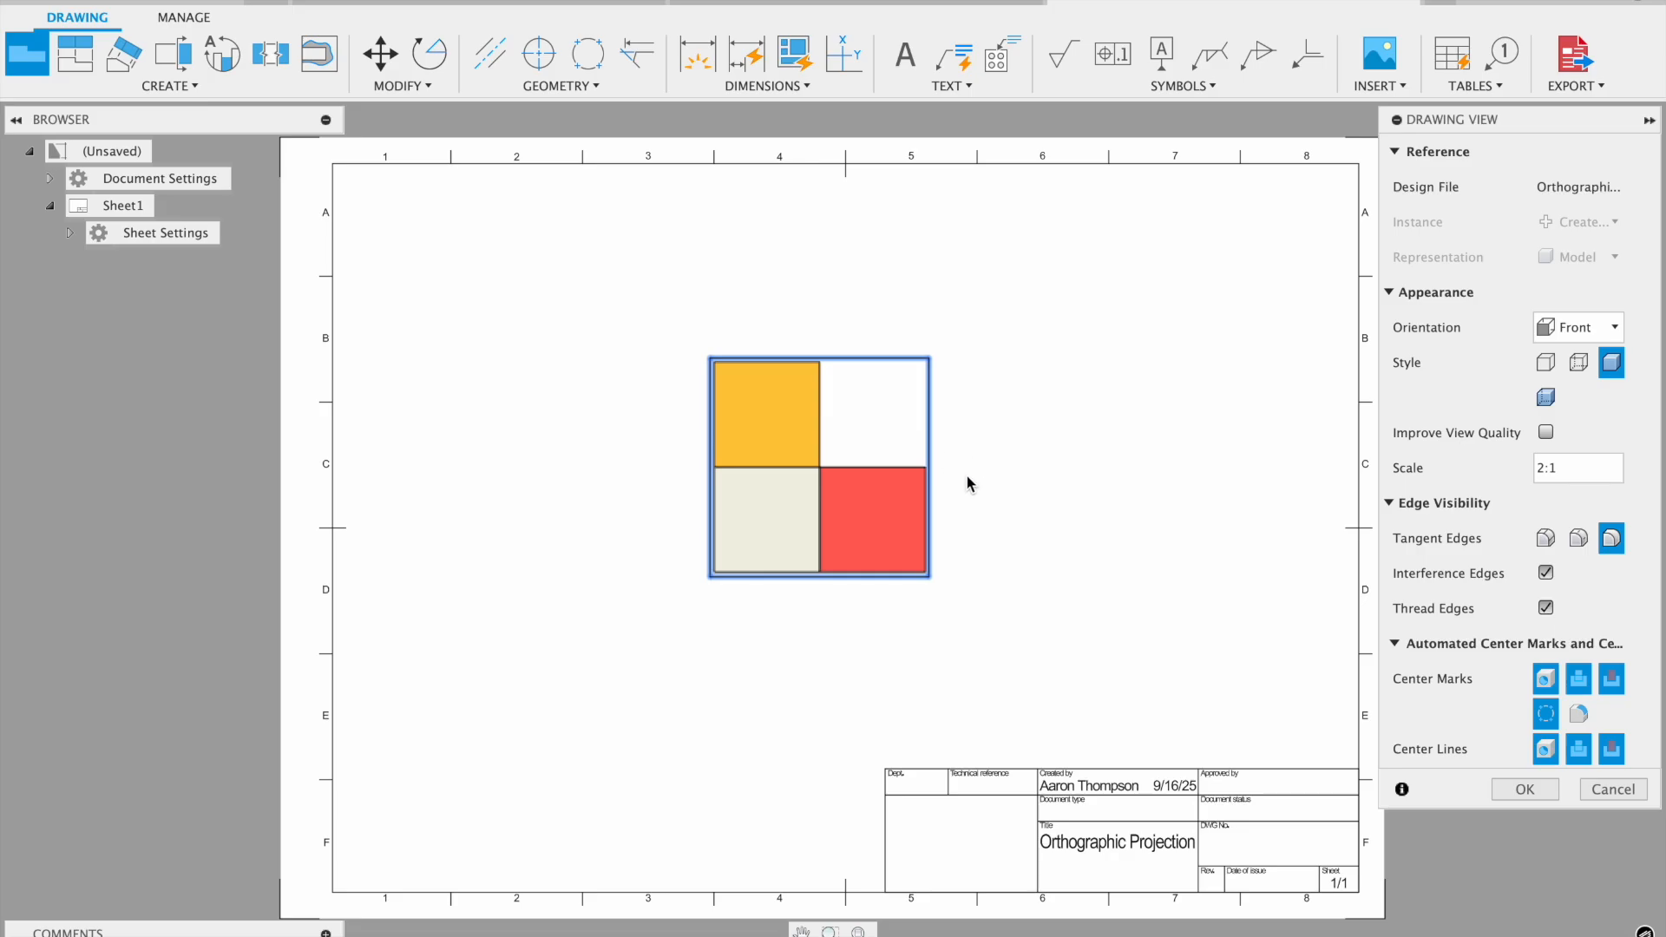
left_click(1524, 790)
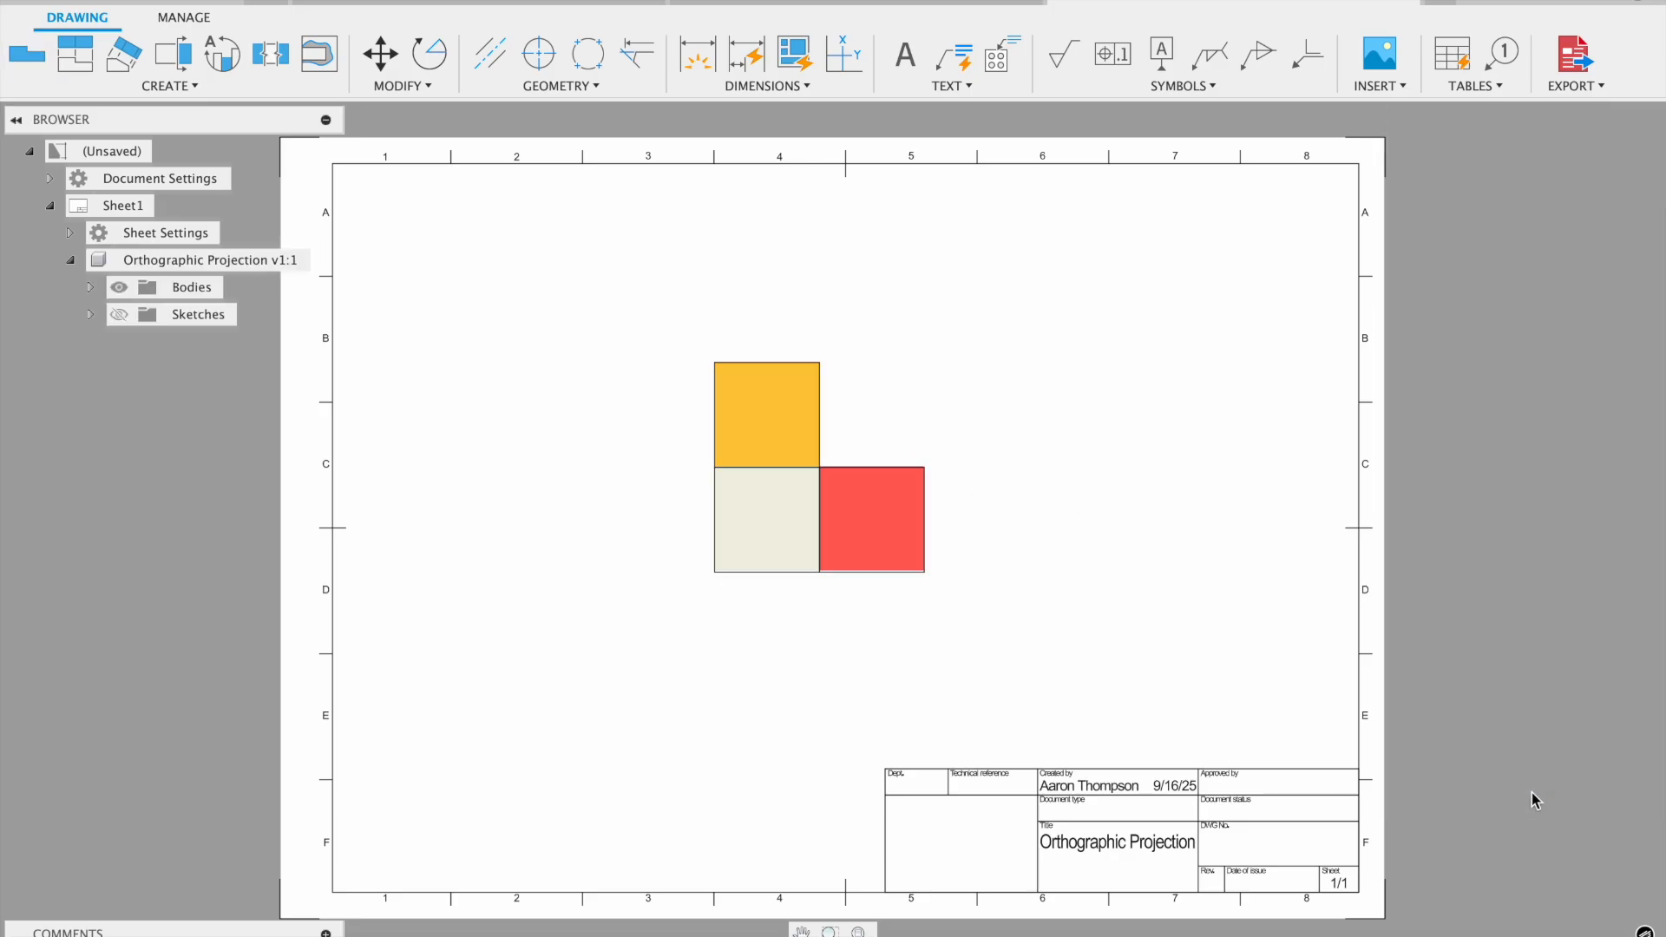
Project four views from the front base view, placing them to its right, to its left, below and above it
left_click(832, 519)
left_click(1052, 482)
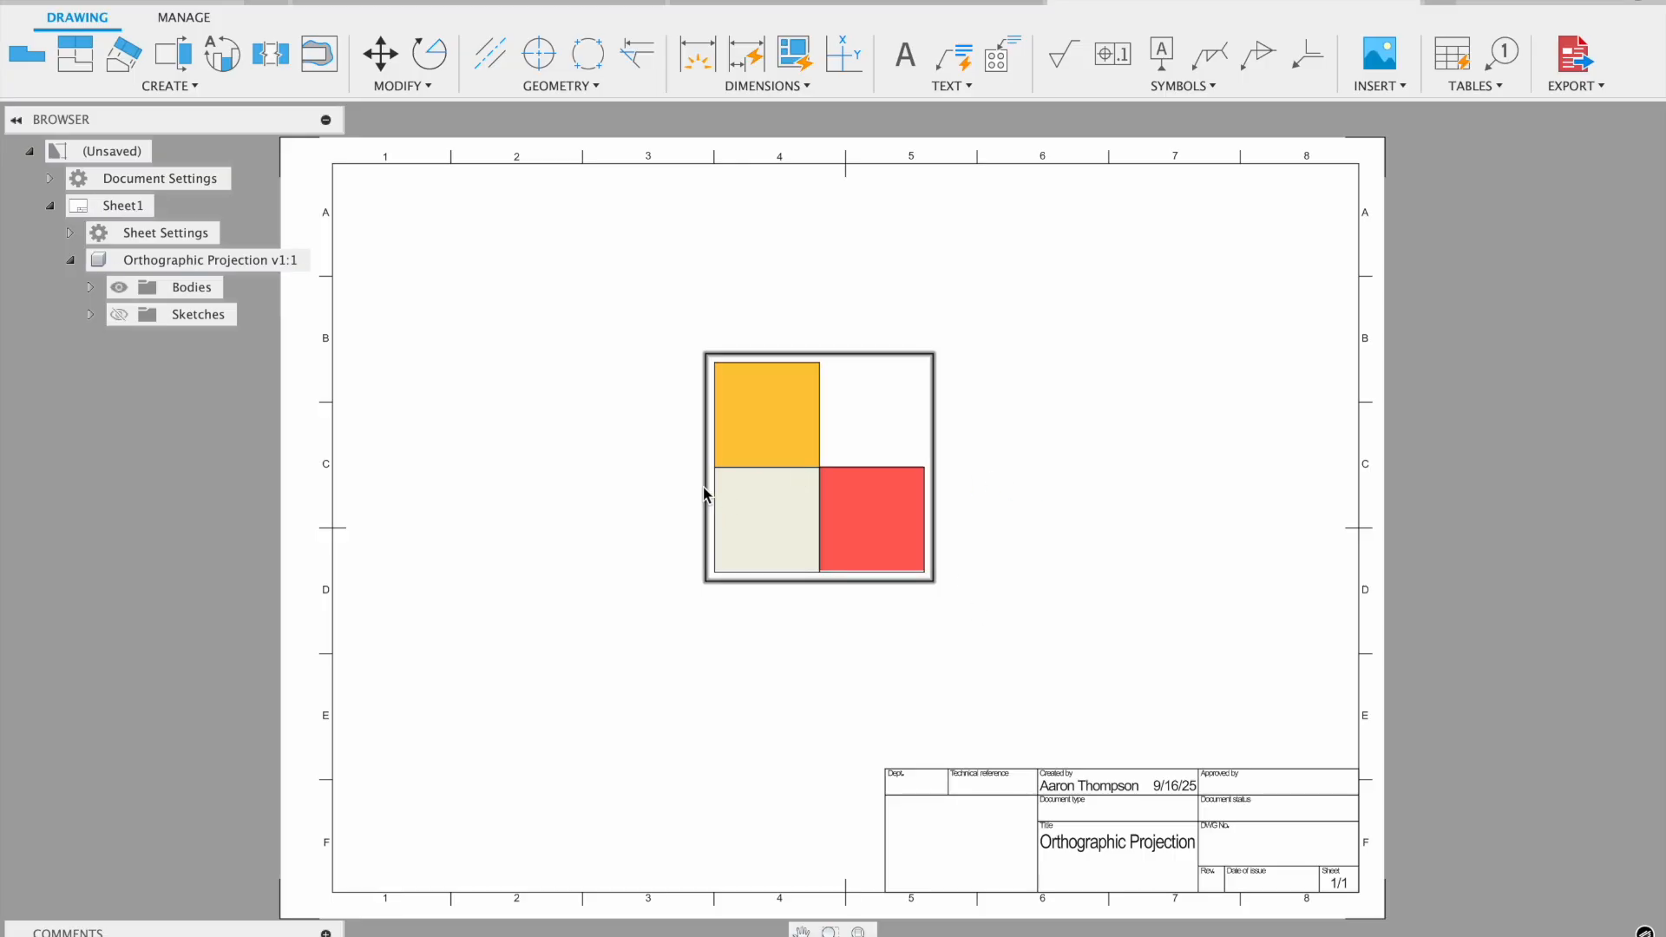
left_click(78, 62)
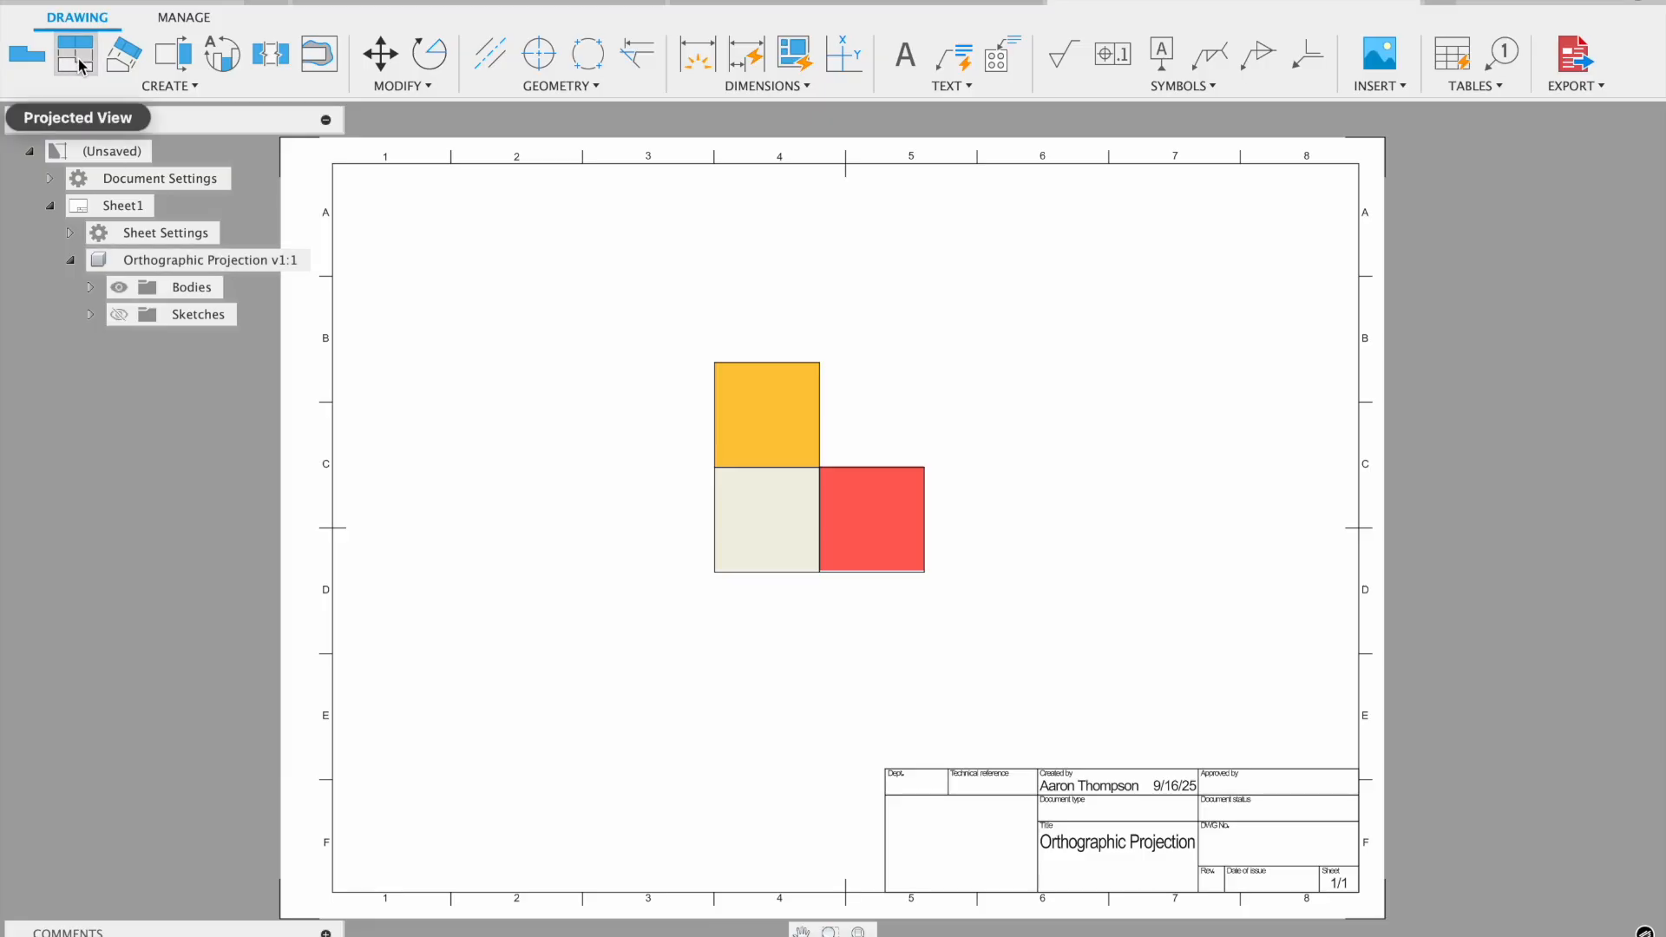
left_click(78, 62)
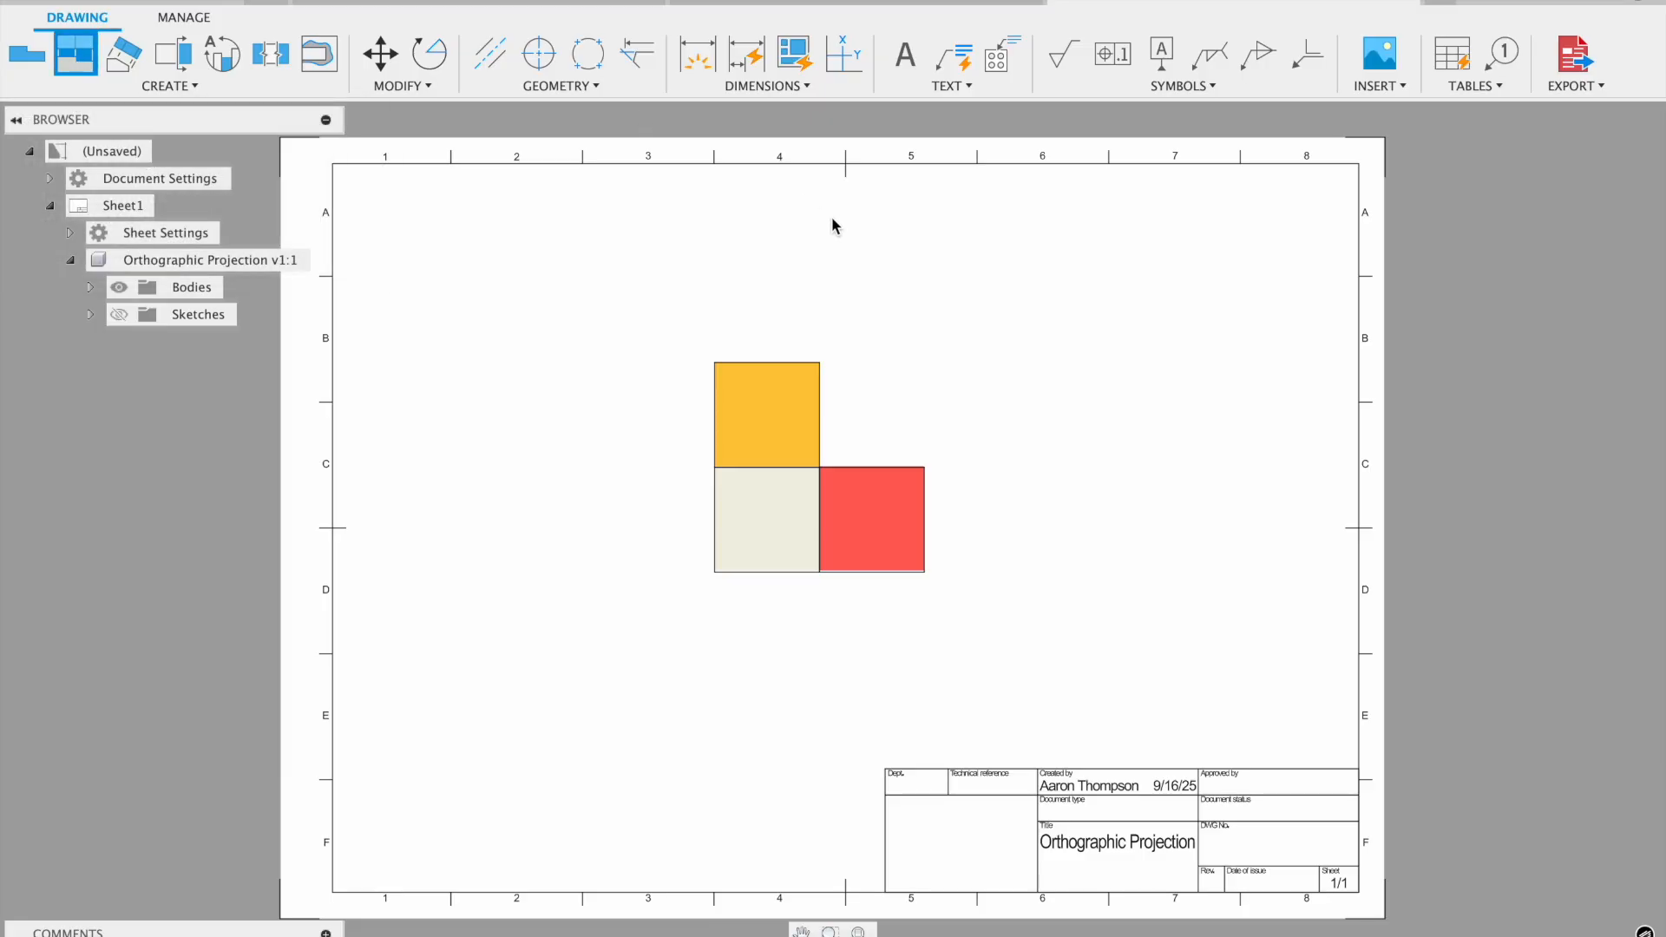
left_click(887, 508)
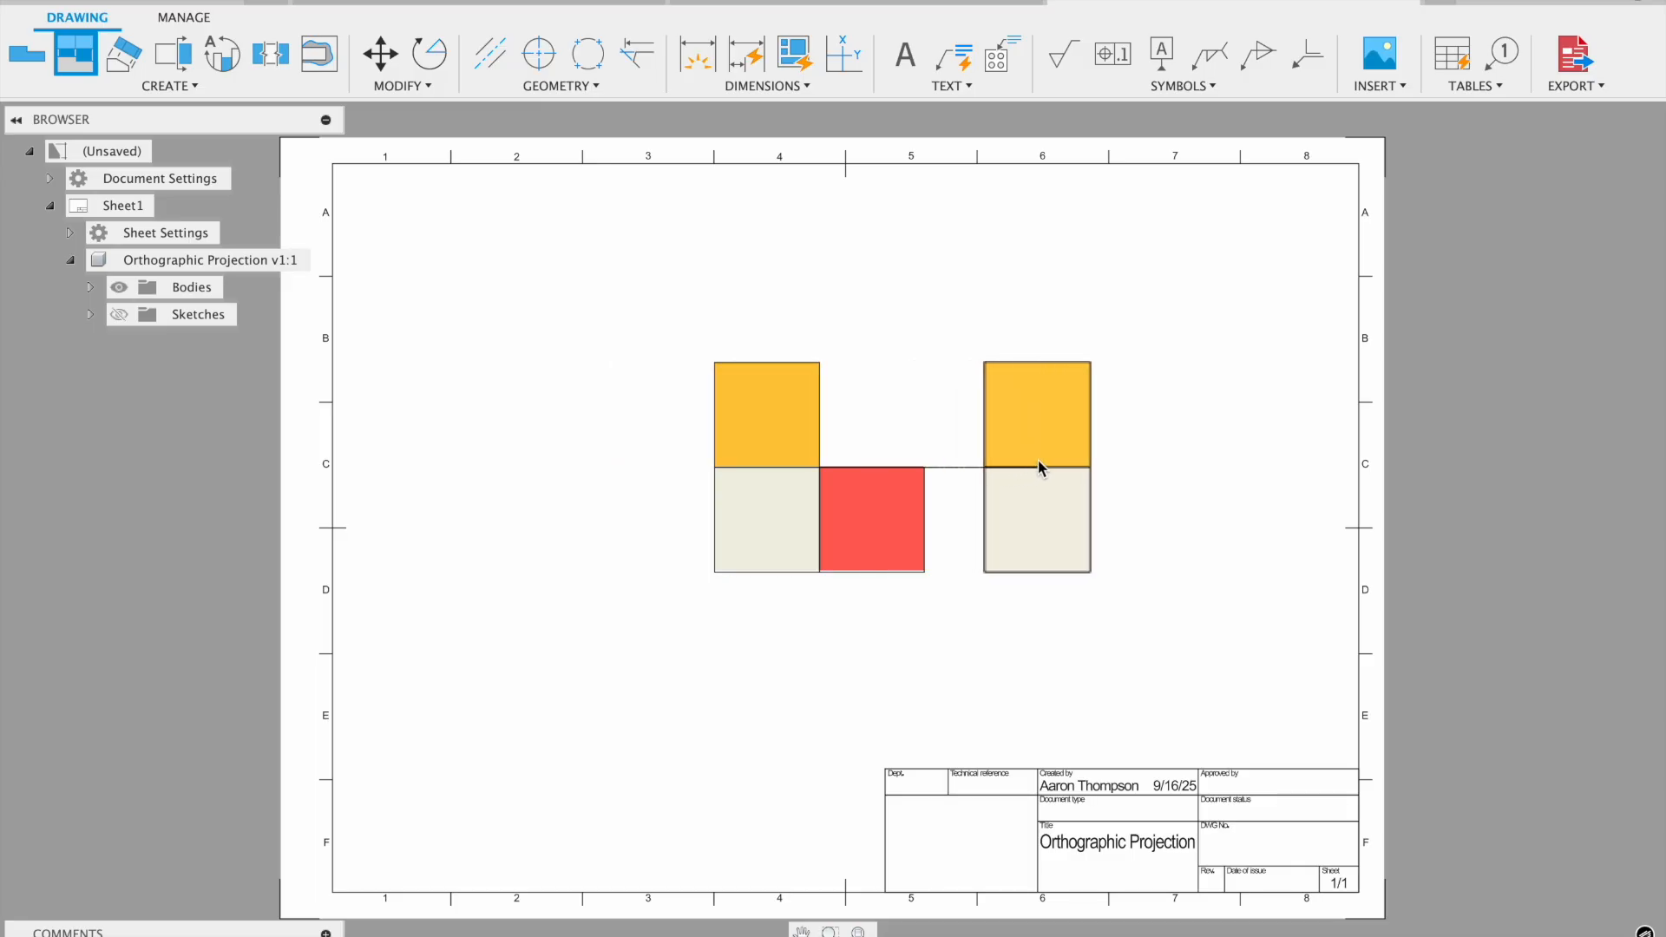
left_click(1038, 462)
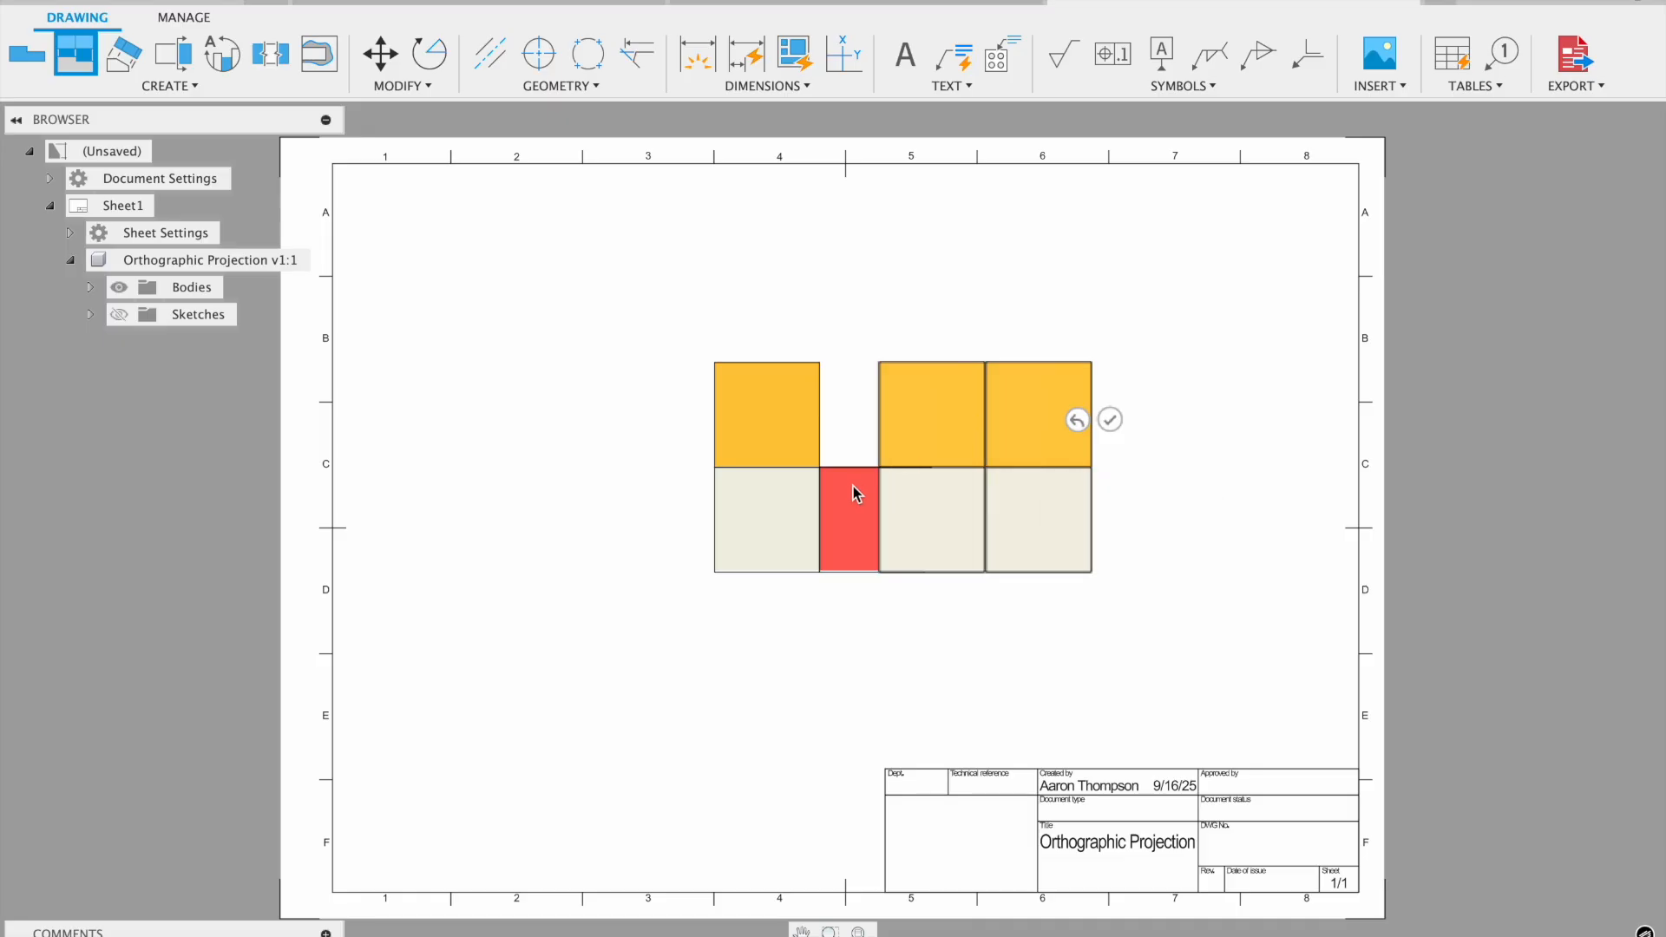
left_click(620, 486)
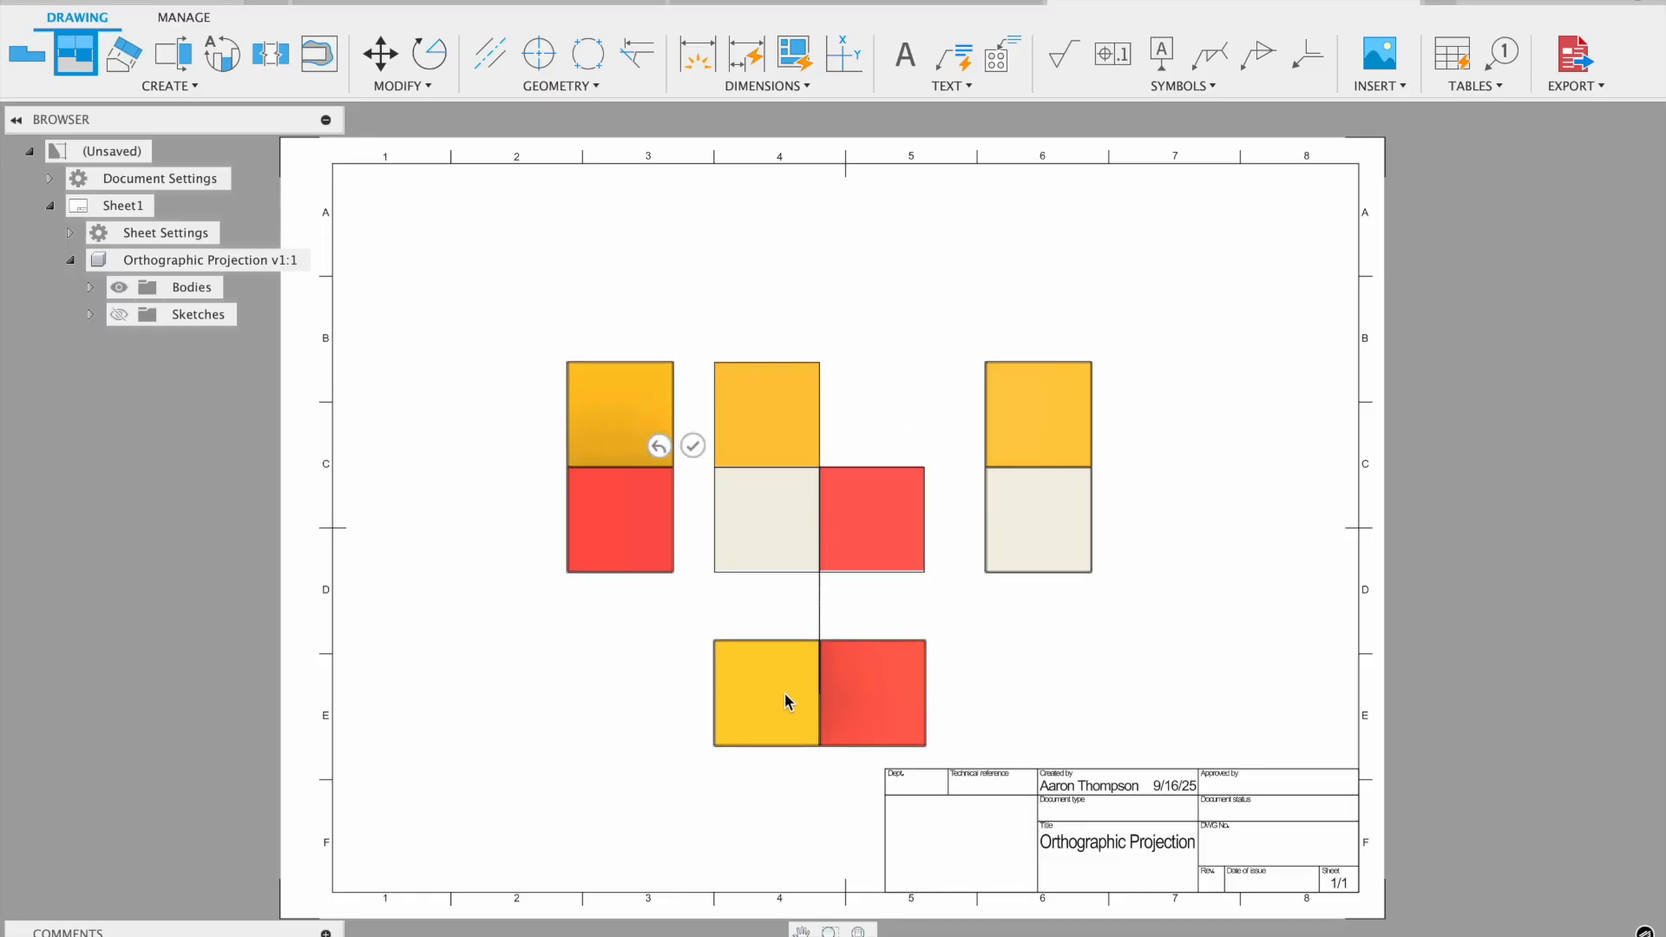
left_click(788, 700)
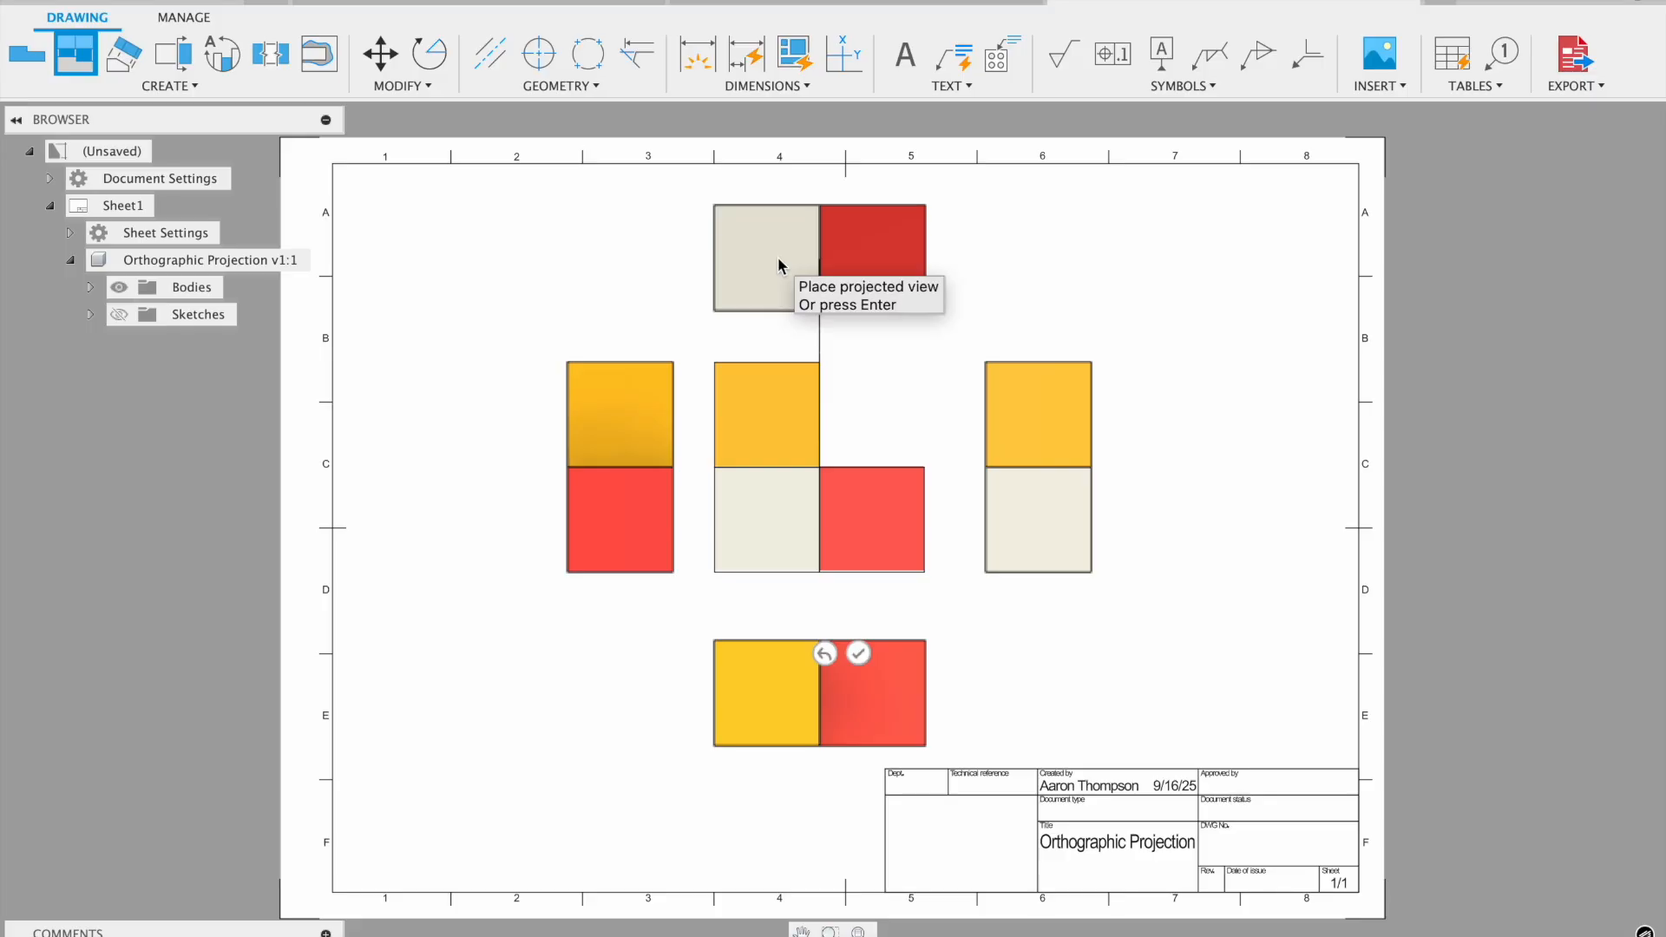
left_click(777, 257)
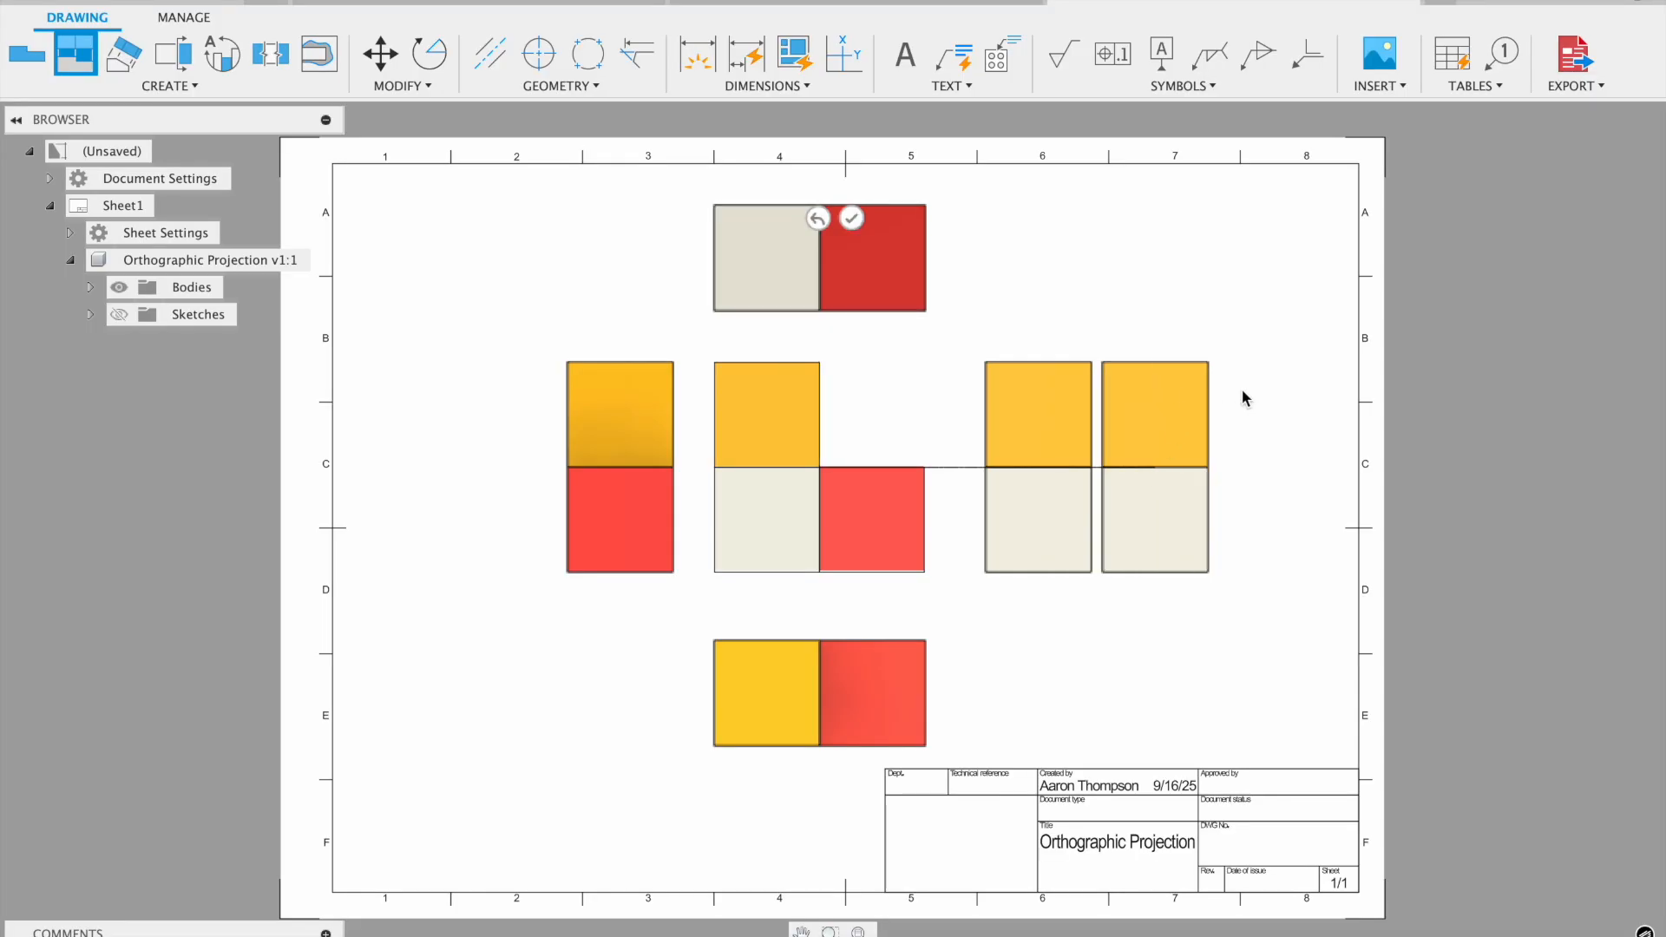
key("Return")
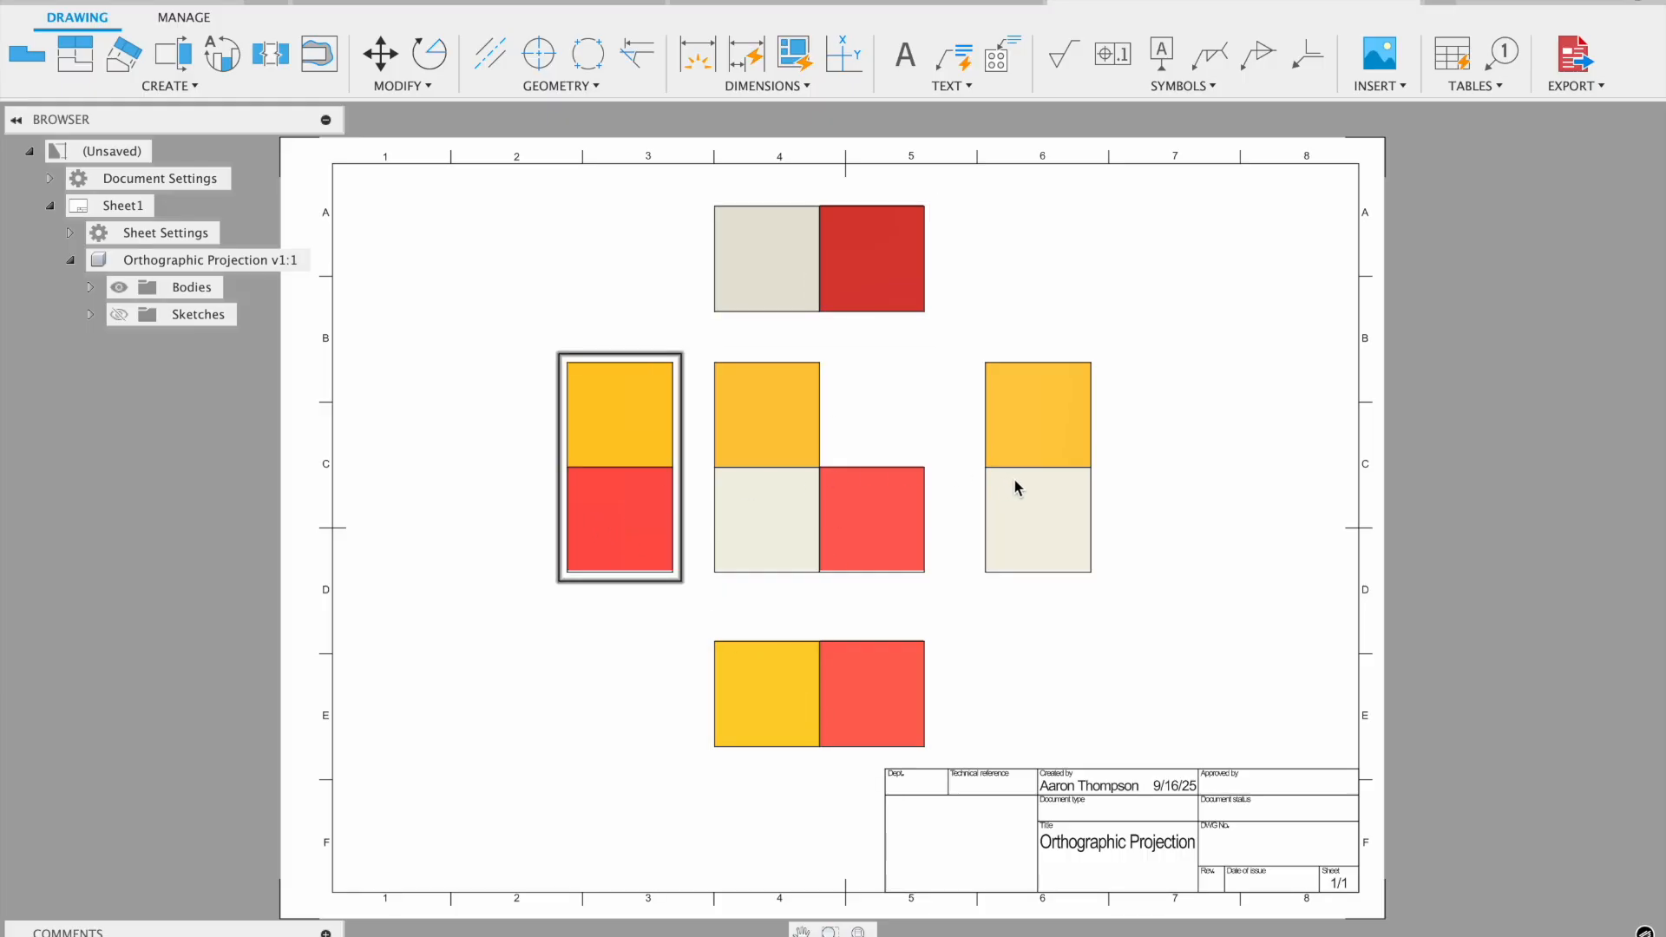
Rearrange the projected views by swapping left with right and top with bottom, and widen the gap to the left of the front view
mouse_move(616, 466)
left_mouse_down()
mouse_move(707, 427)
mouse_move(1147, 431)
mouse_move(622, 435)
left_mouse_up()
left_click_drag(1155, 435, 1013, 446)
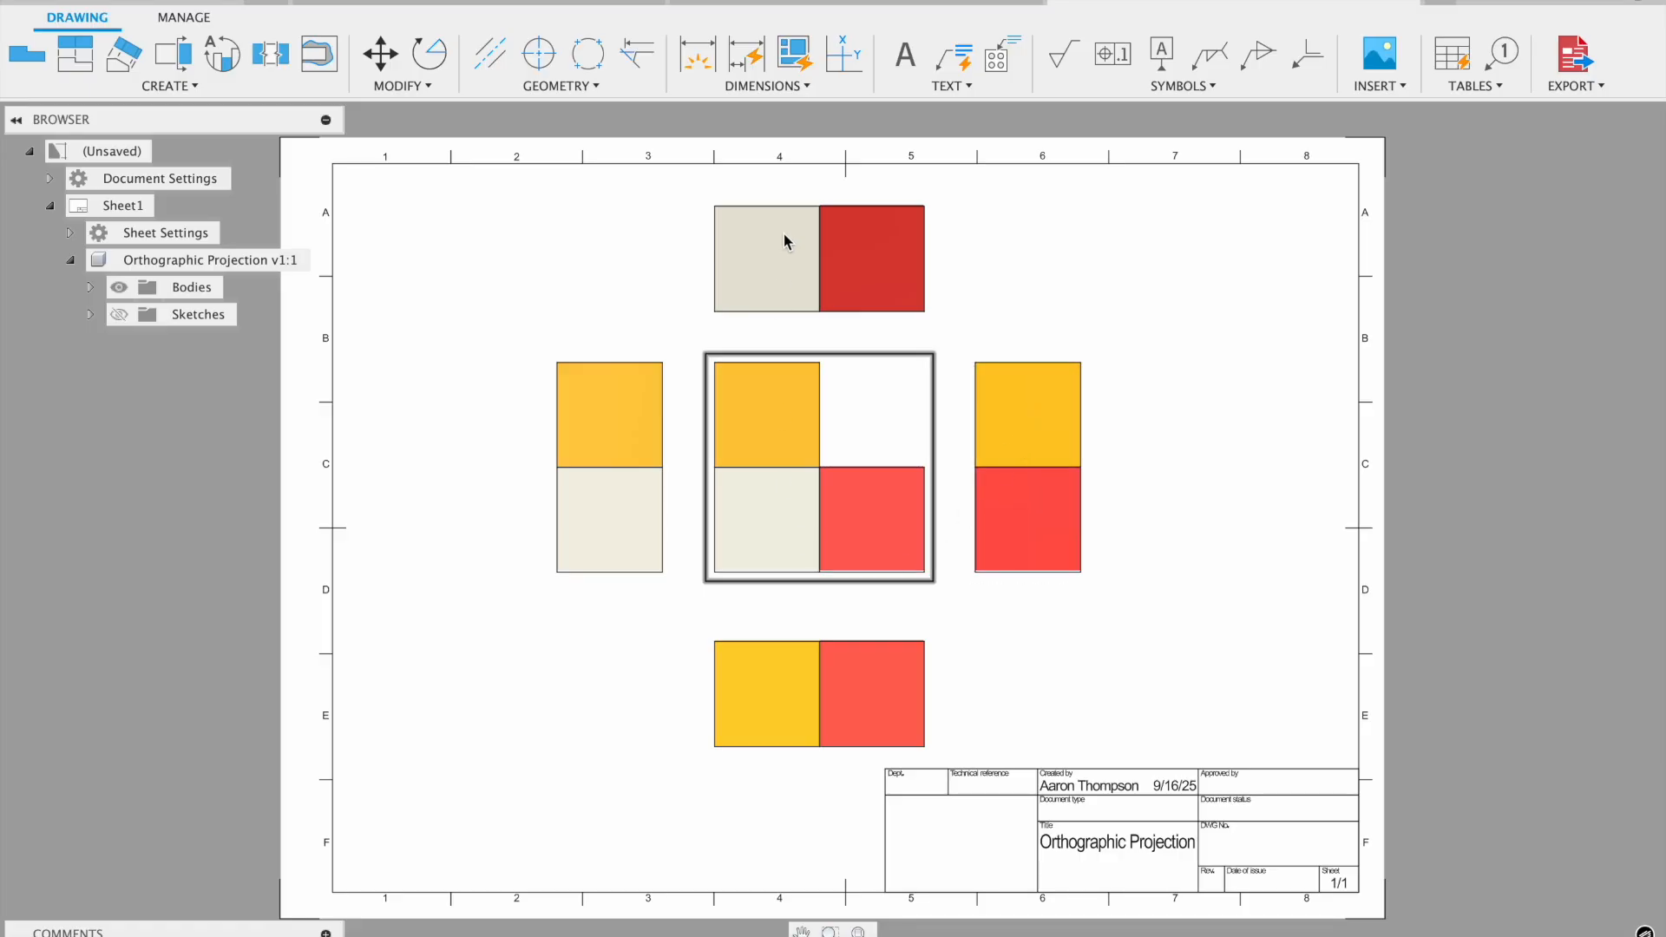
left_click_drag(790, 246, 609, 753)
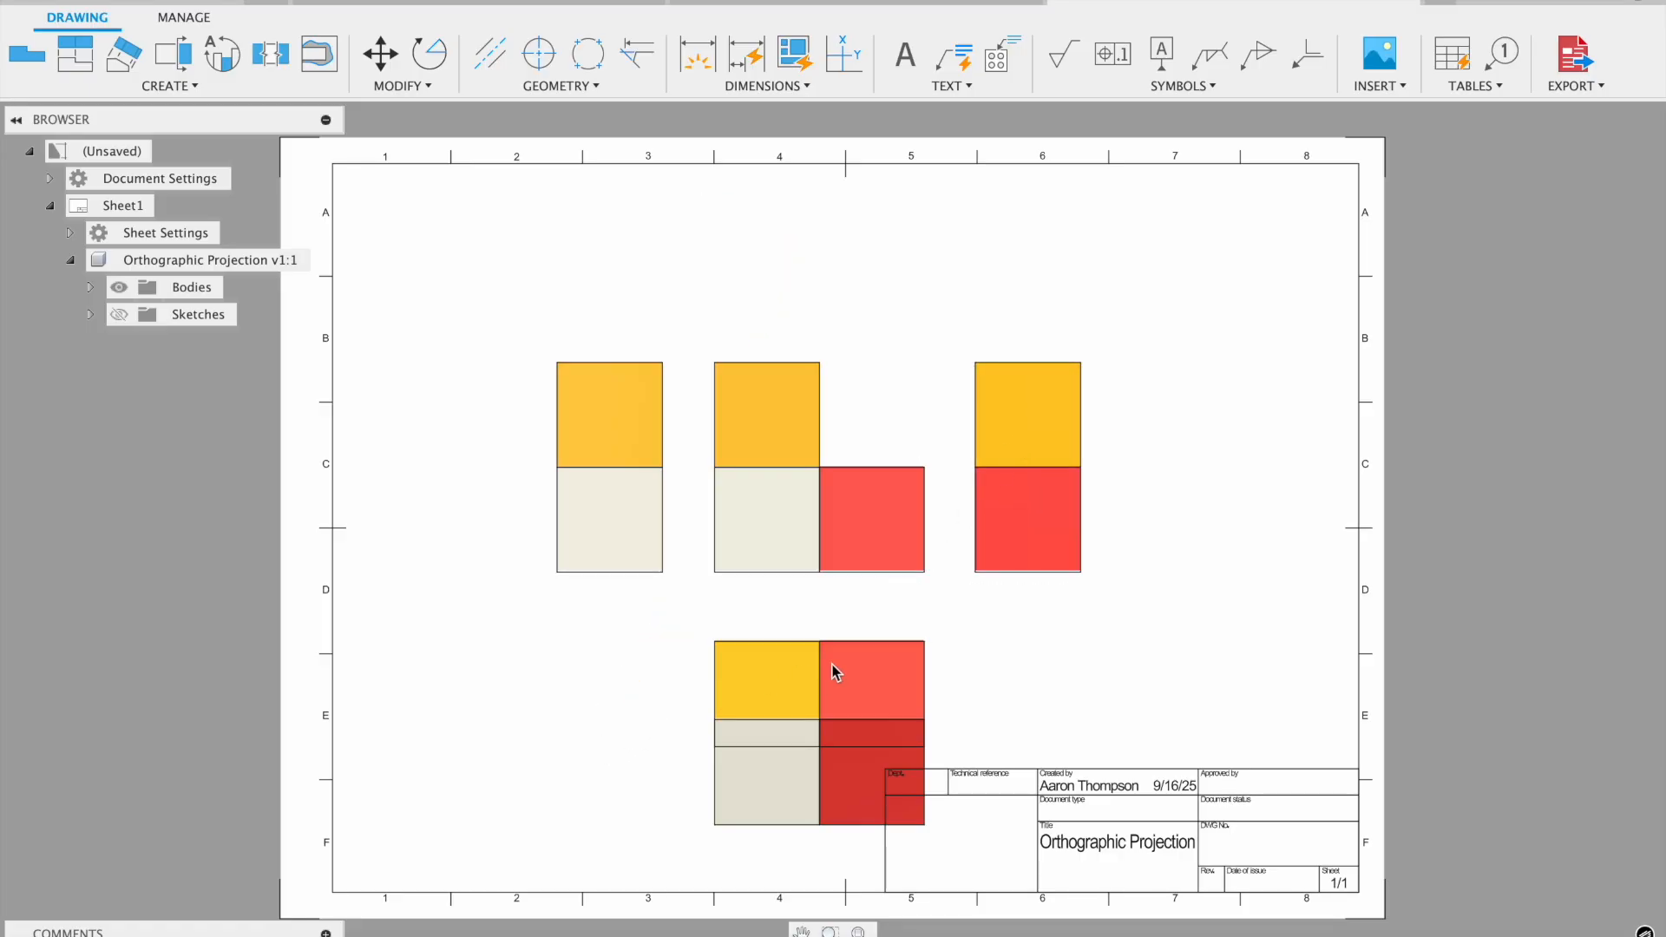
left_click_drag(837, 671, 817, 253)
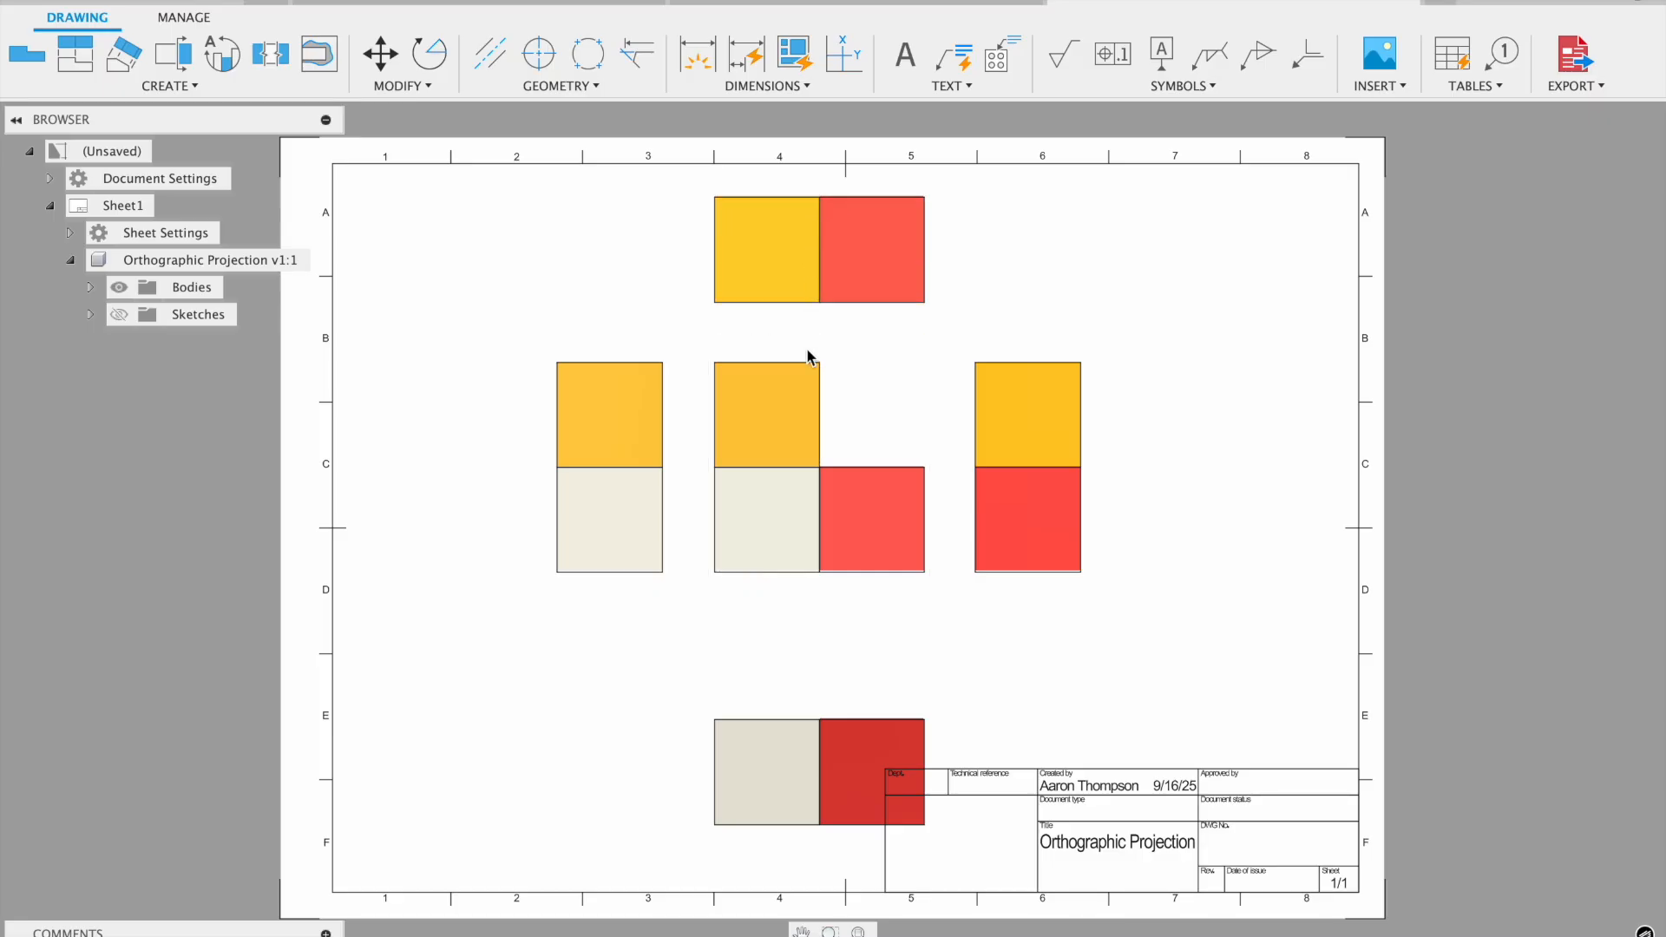
left_click_drag(821, 774, 829, 685)
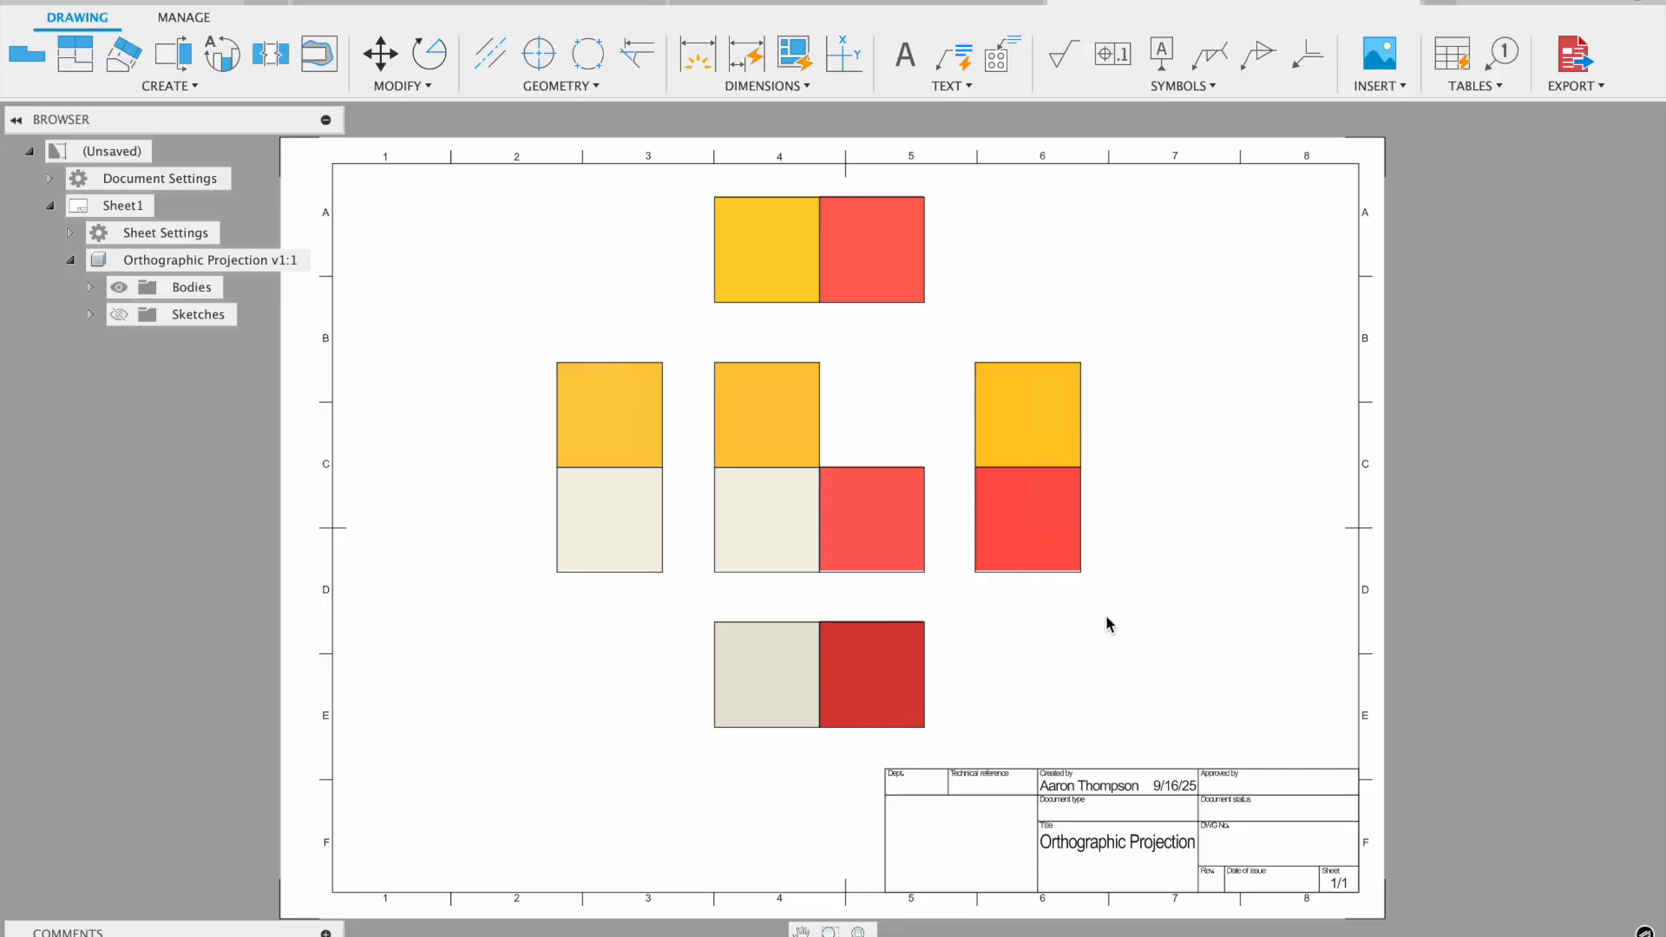
left_click(614, 446)
left_click_drag(613, 446, 577, 451)
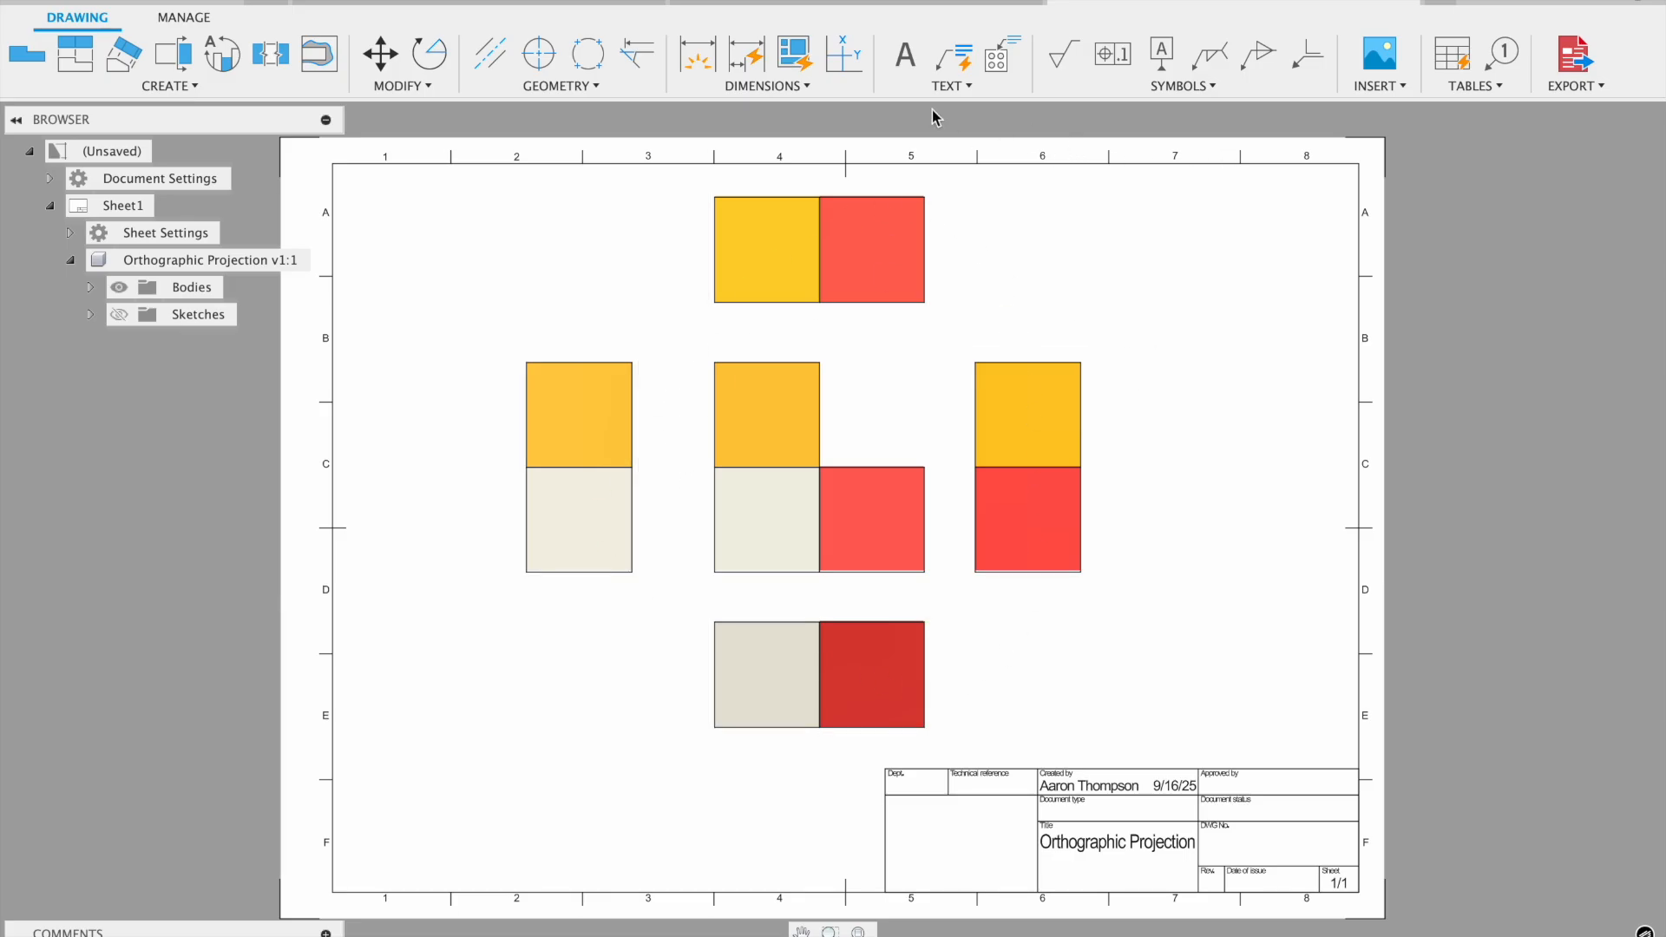
Preview the automatic dimensioning recipes and apply Symmetric with Baseline Dimensions to the drawing views
left_click(749, 61)
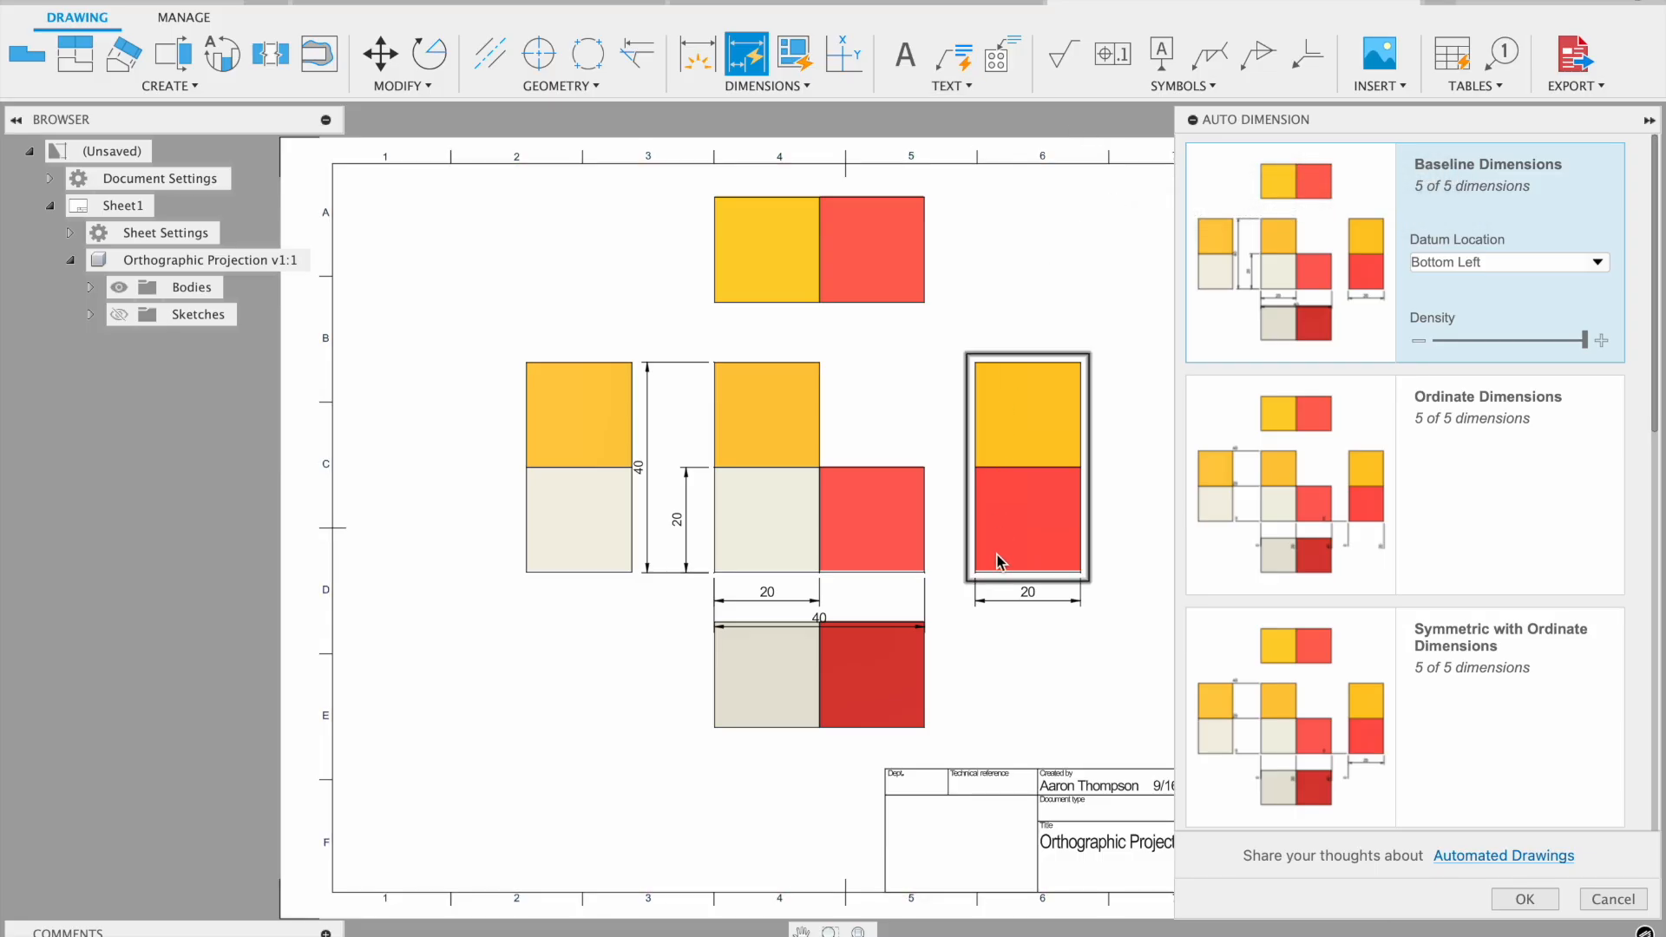
left_click(1285, 469)
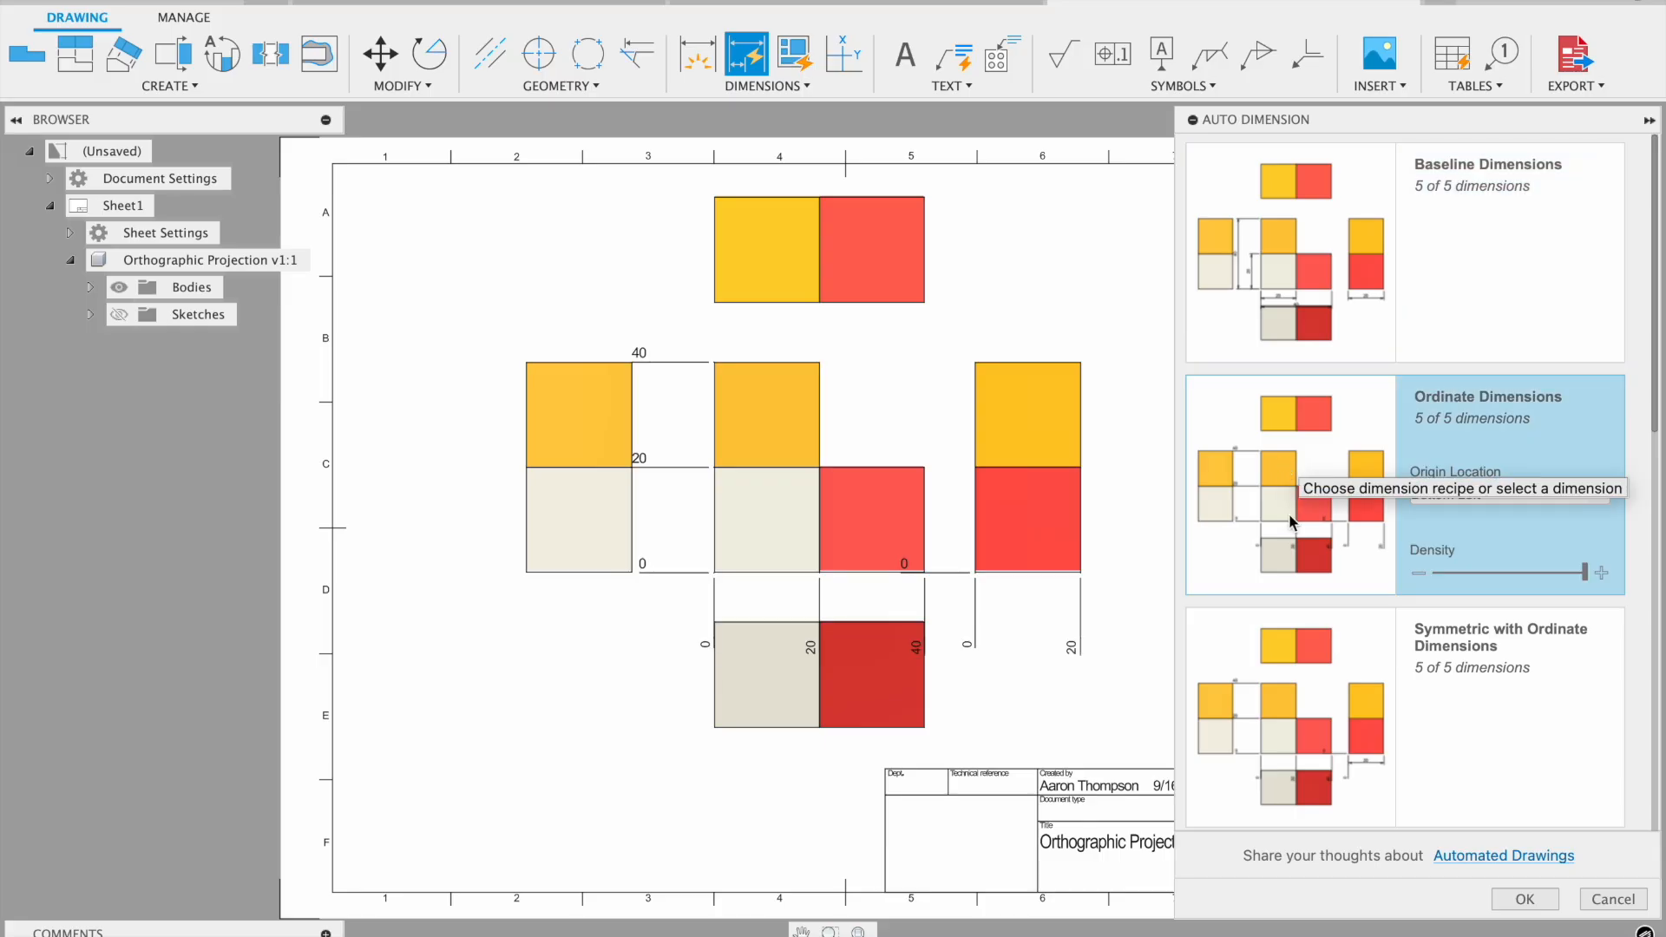
left_click(1315, 682)
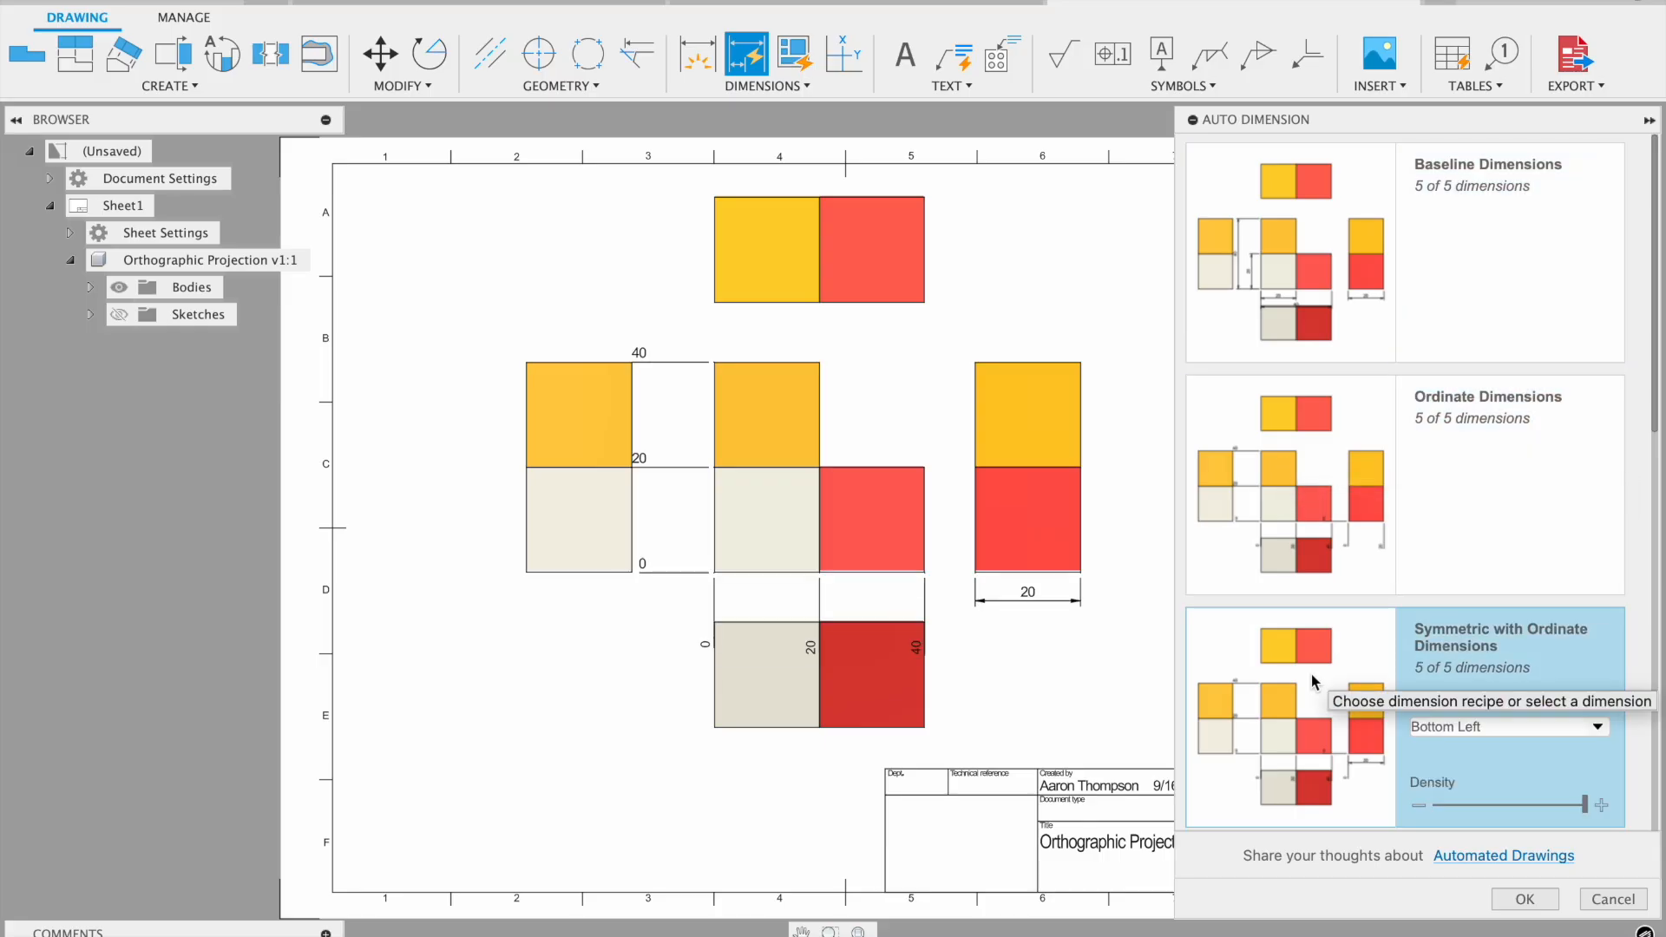
scroll(1314, 682, "down", 5)
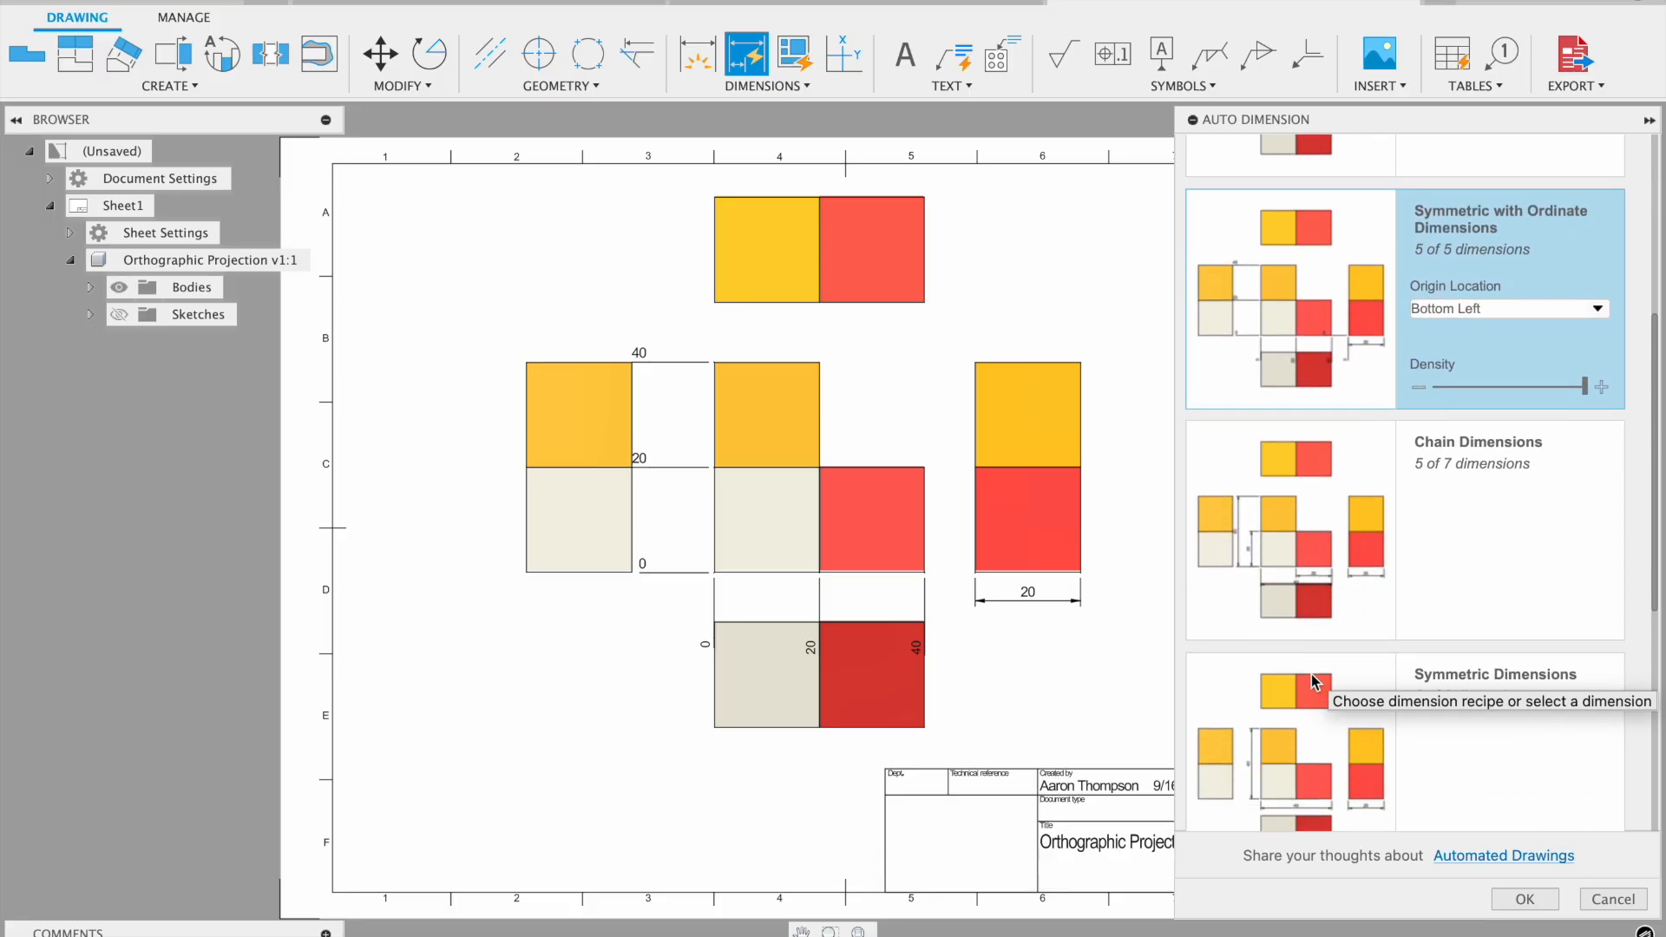
scroll(1312, 673, "down", 4)
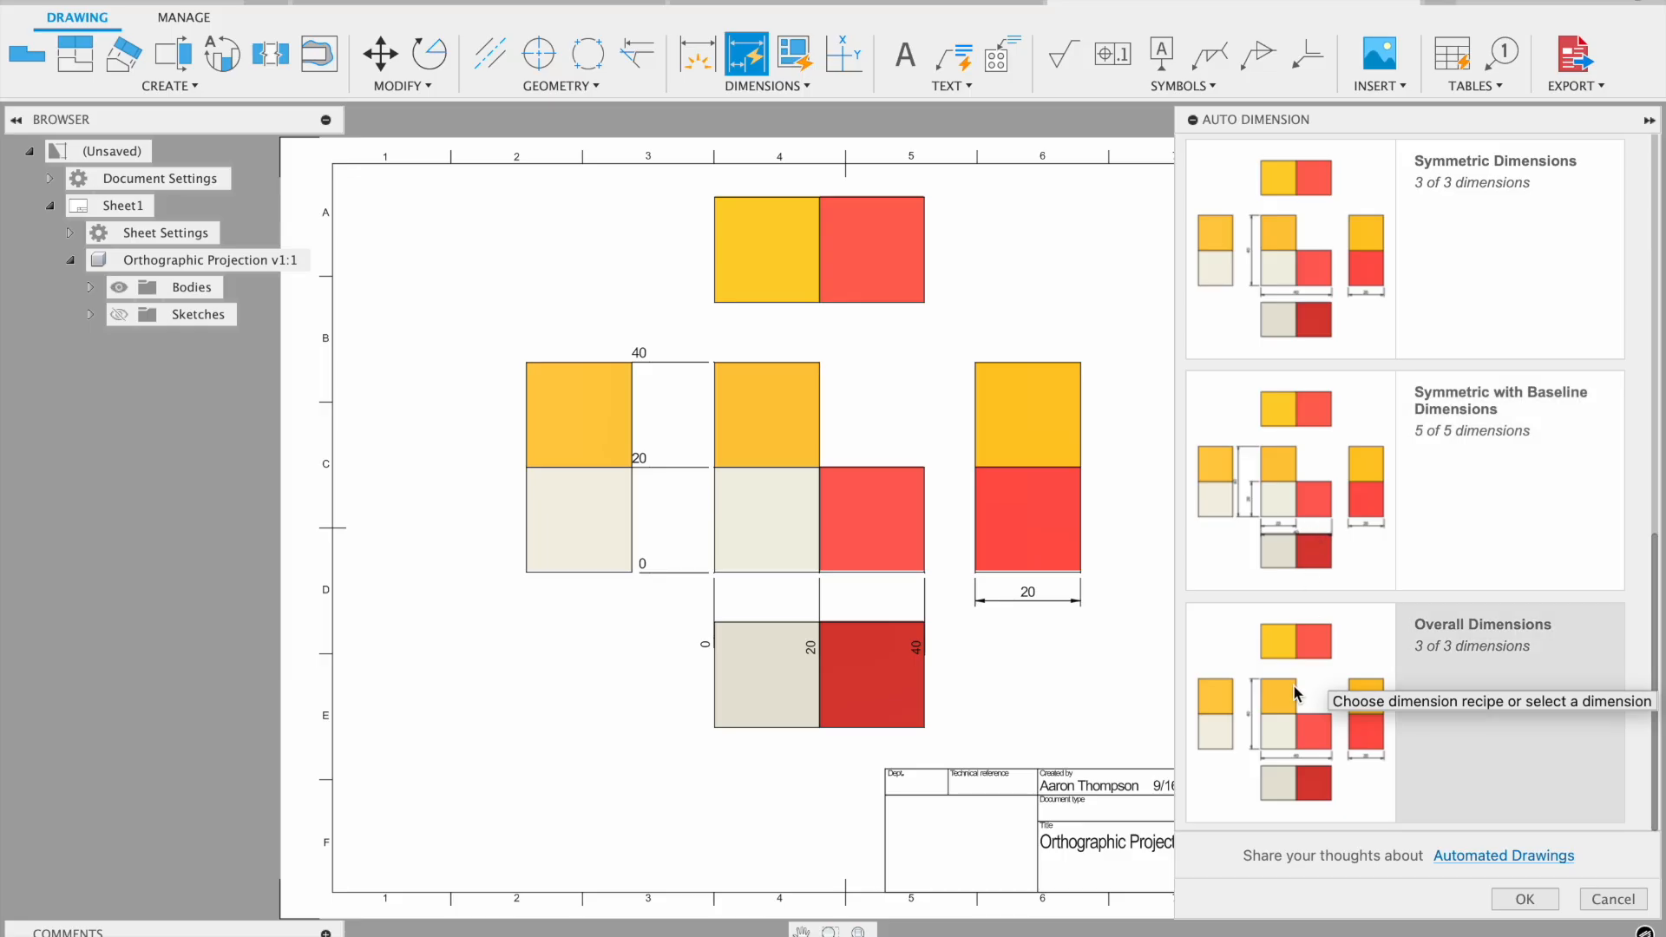
left_click(1288, 561)
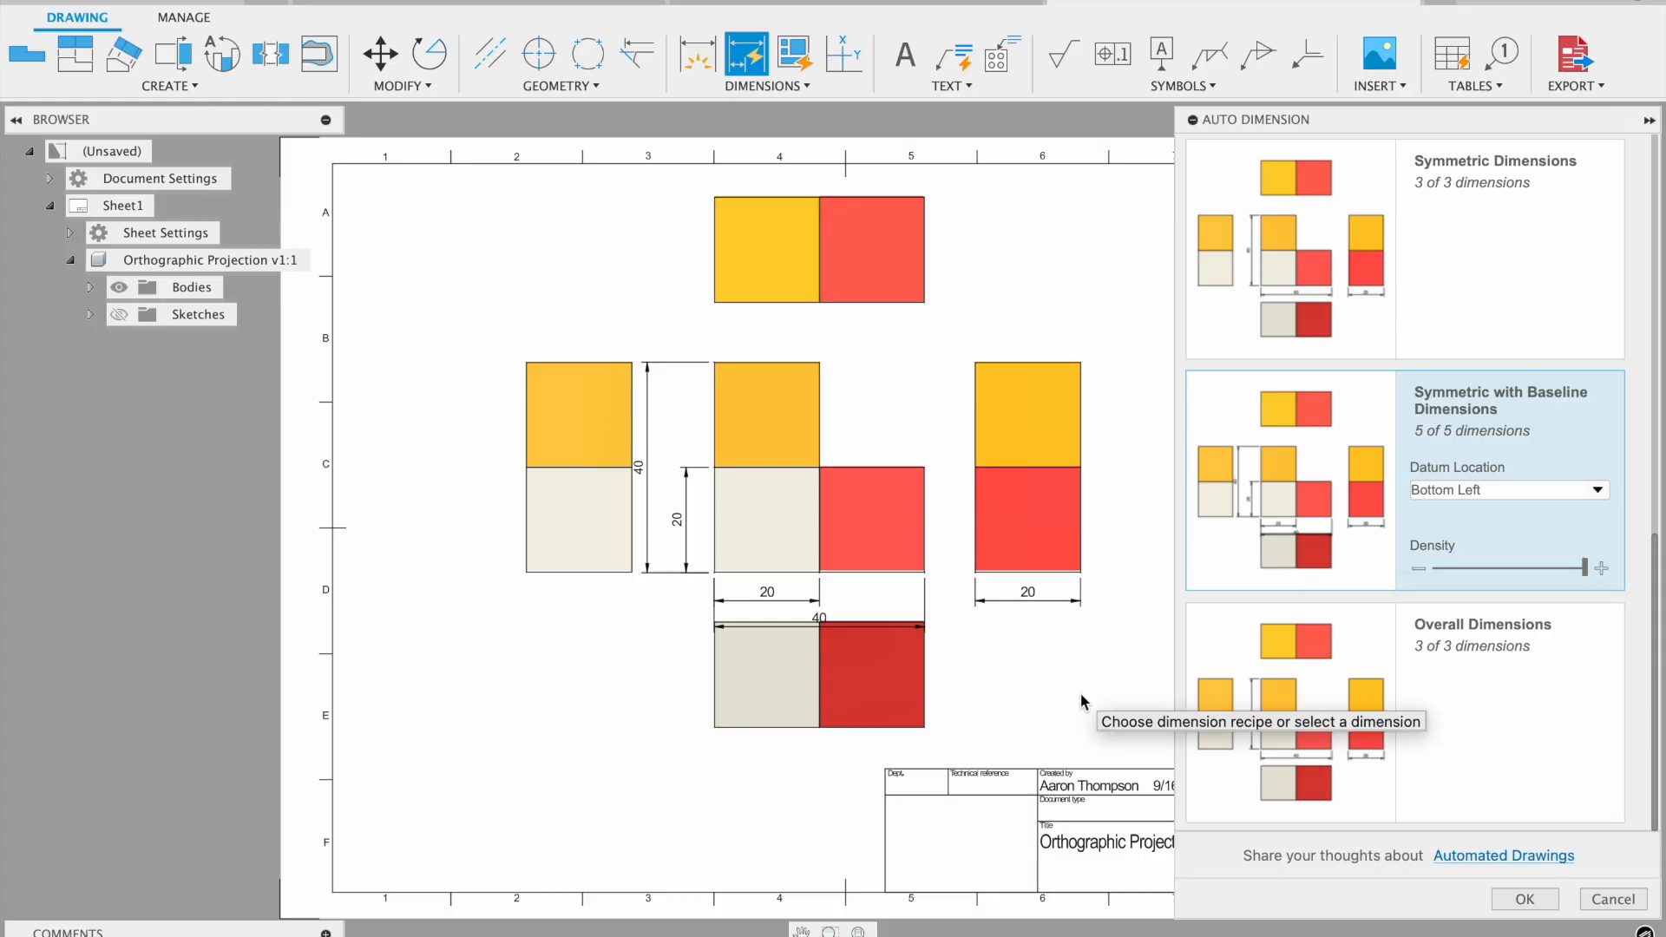
left_click(1525, 900)
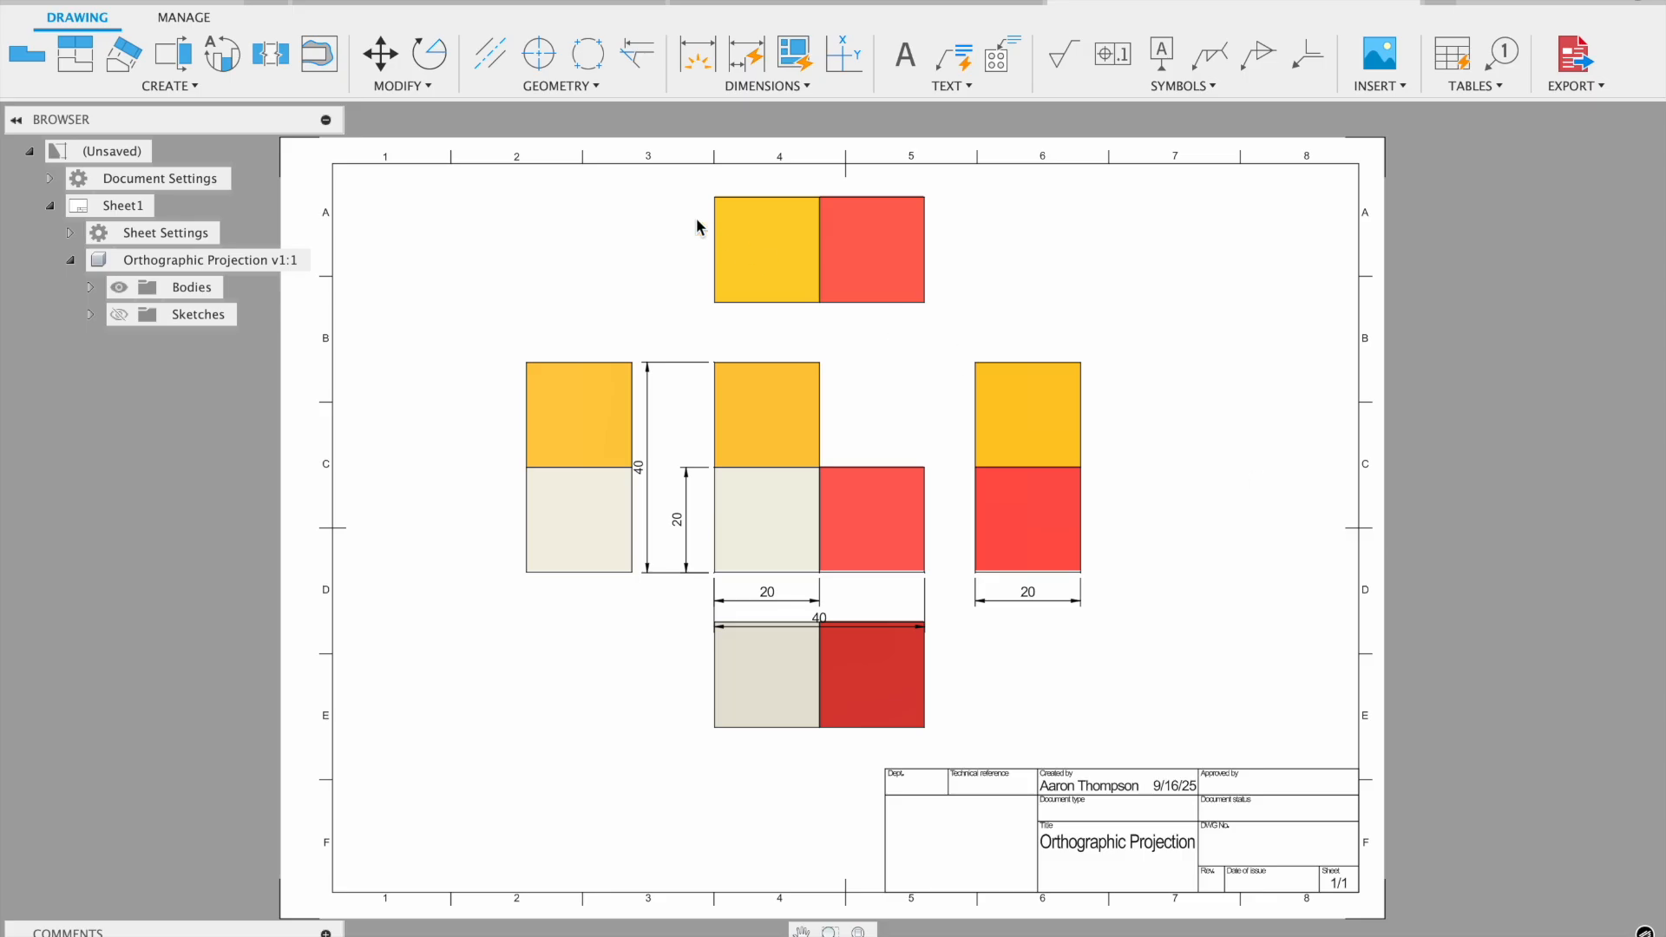
left_click(29, 73)
left_click(1570, 327)
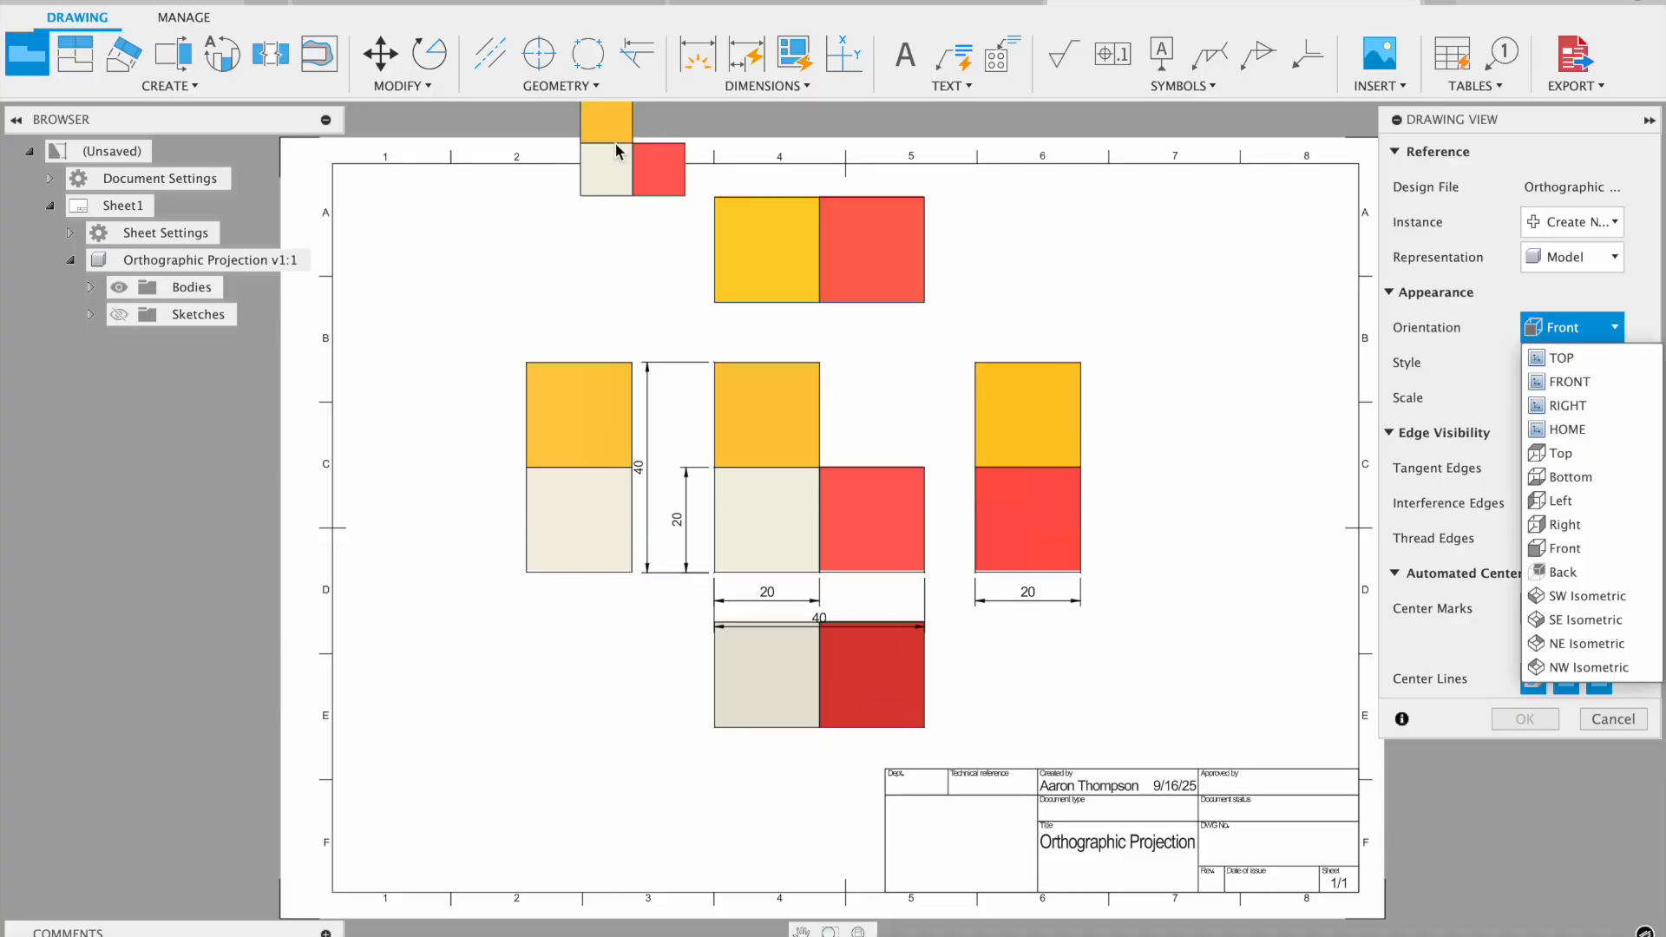
key("Escape")
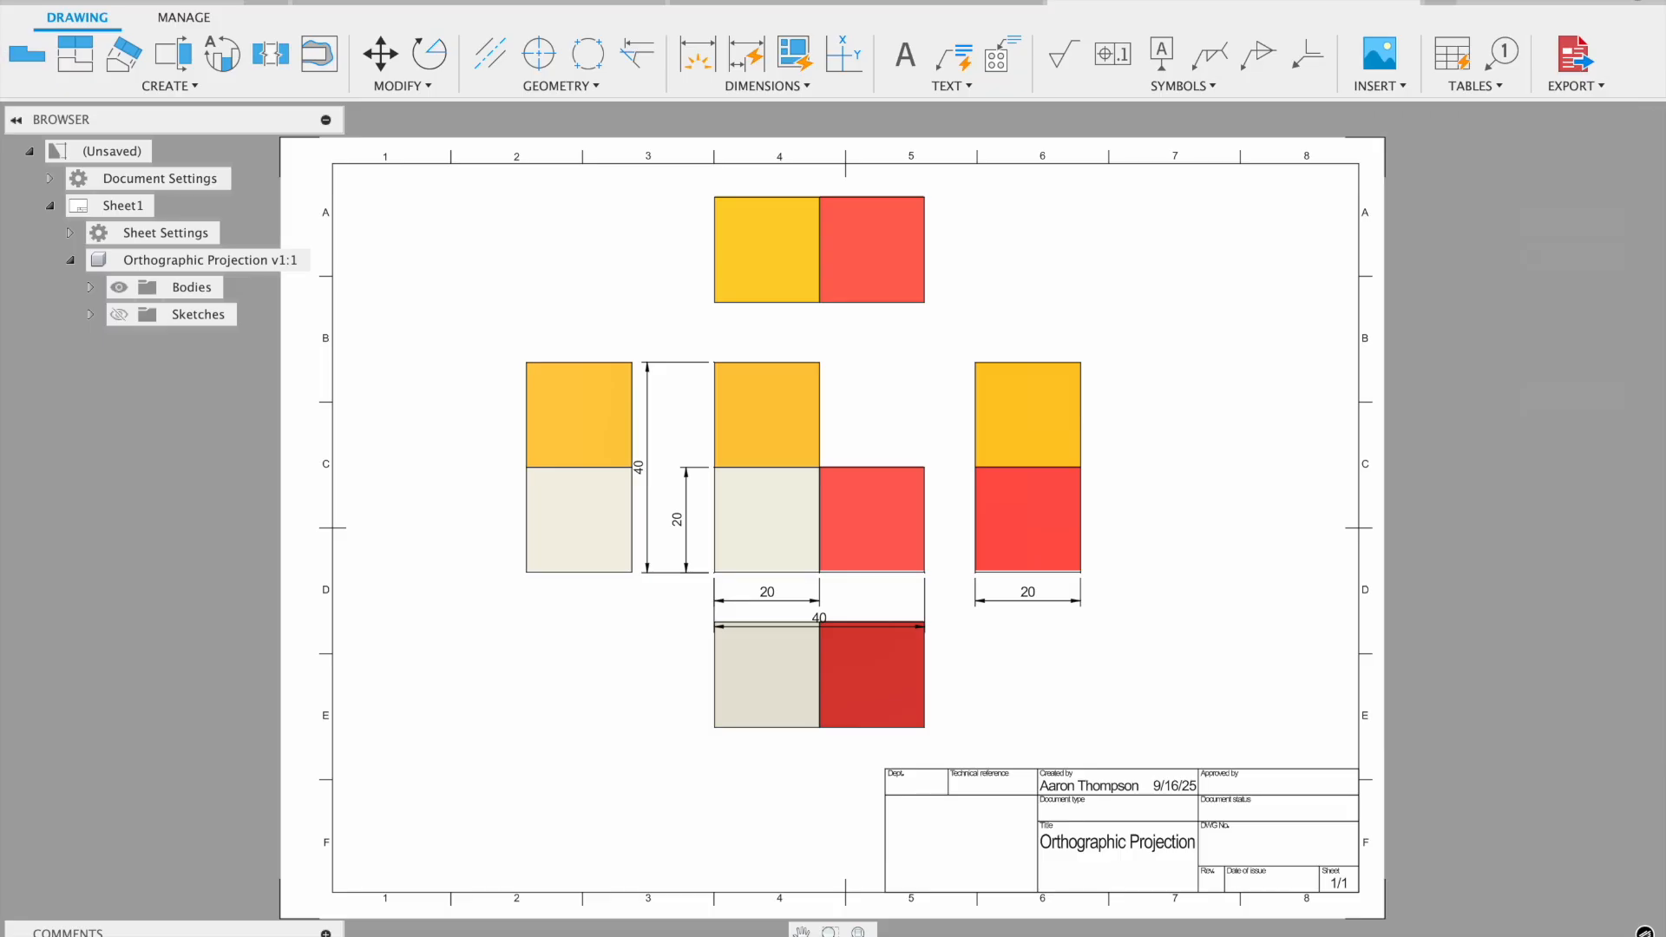
Add a new base view with the HOME orientation in the empty lower-left area of the sheet
left_click(17, 45)
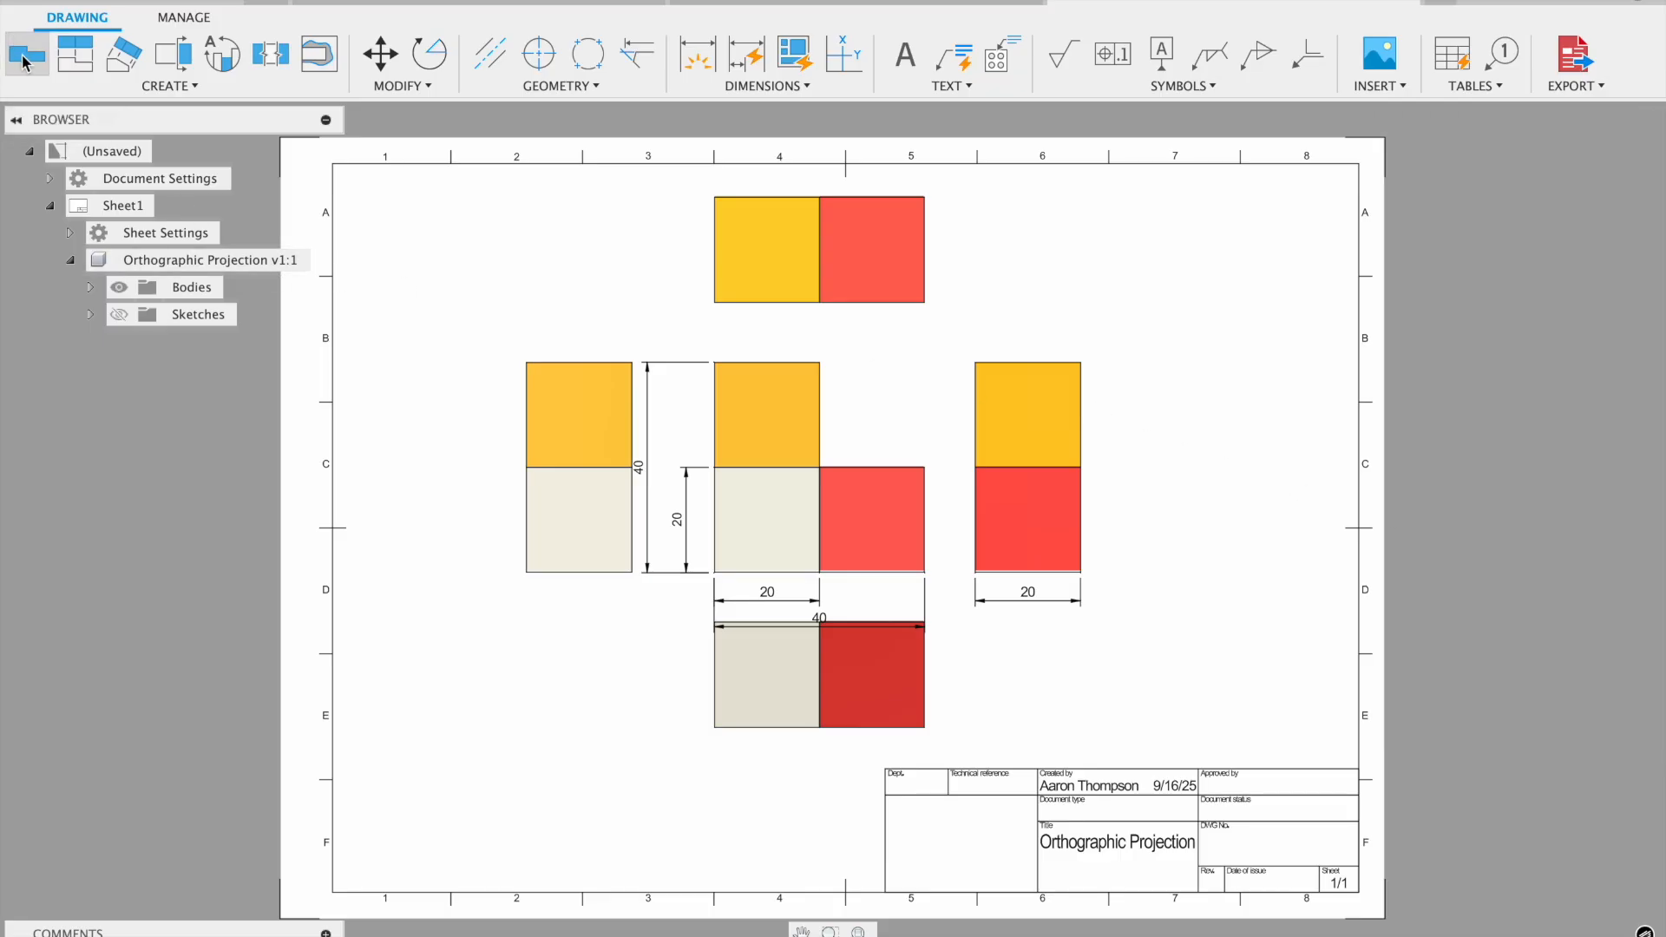
left_click(1588, 334)
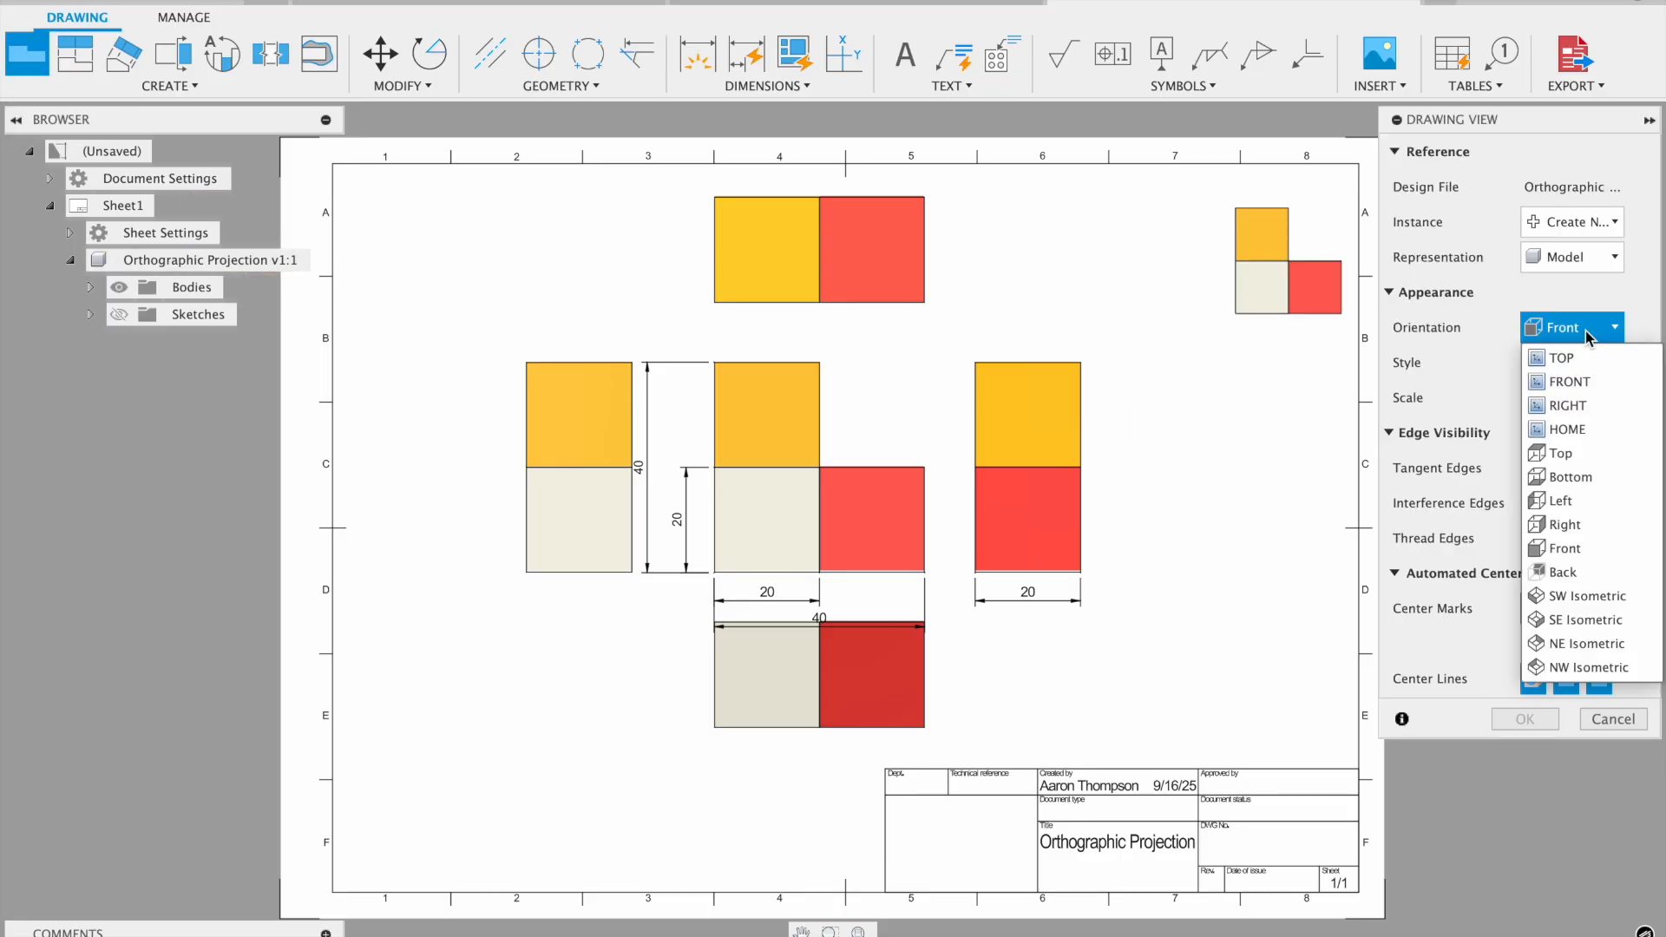
left_click(1568, 429)
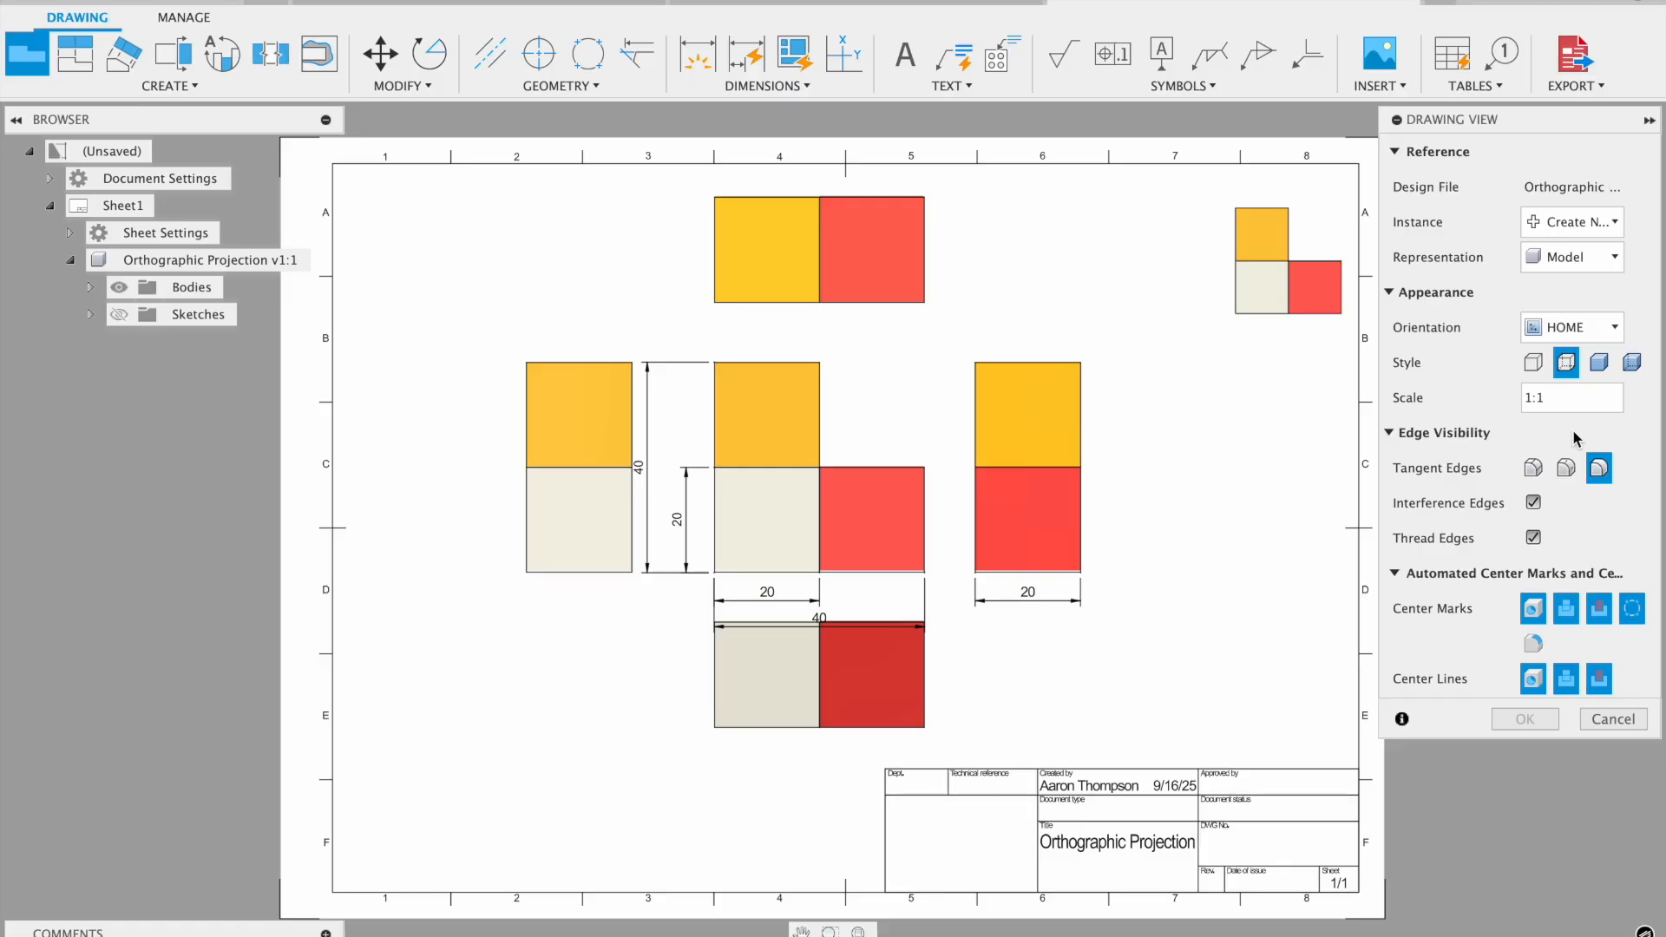
left_click(478, 736)
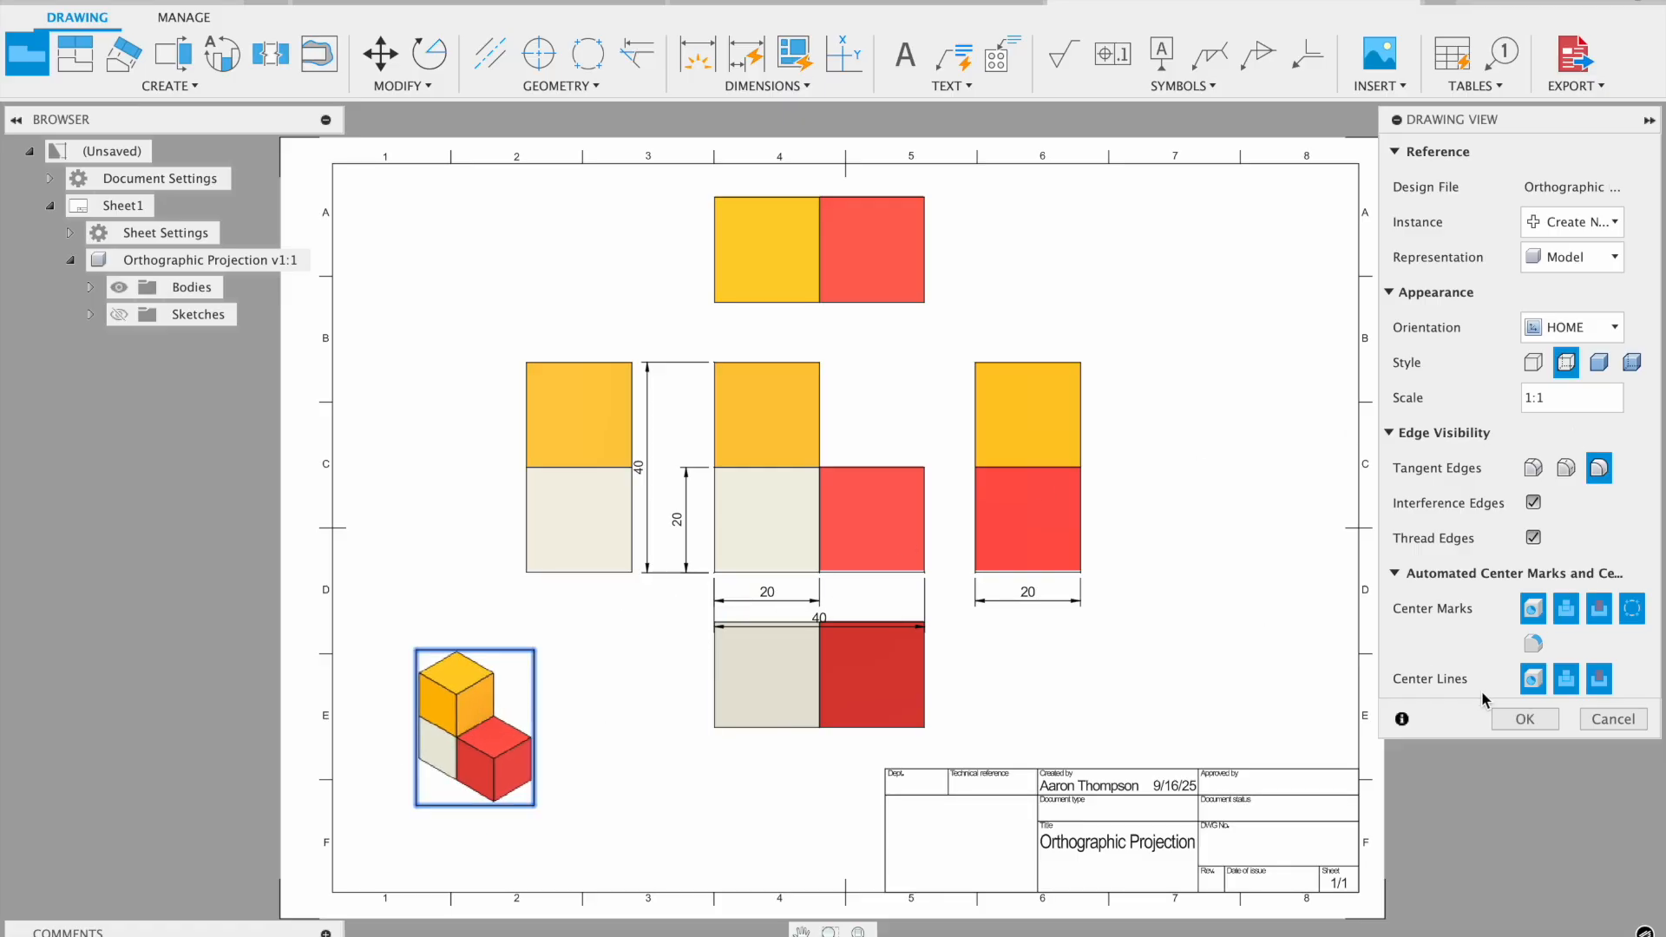
left_click(1524, 718)
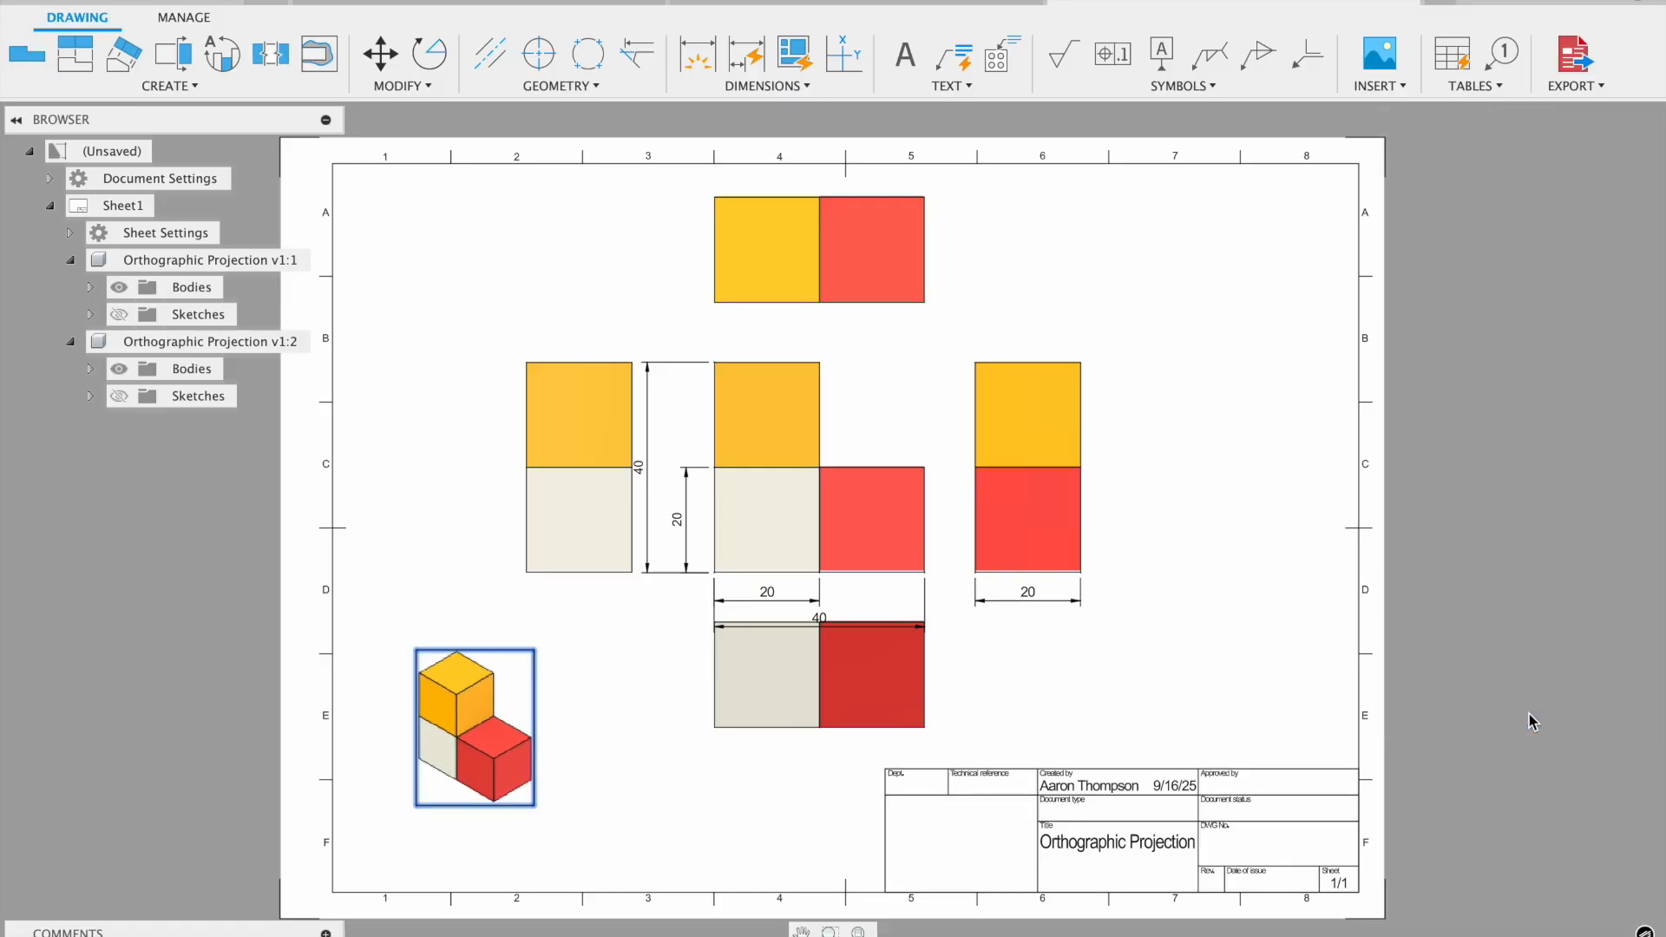
Change the style of the isometric view in the sheet's lower-left area to Shaded
double_click(472, 757)
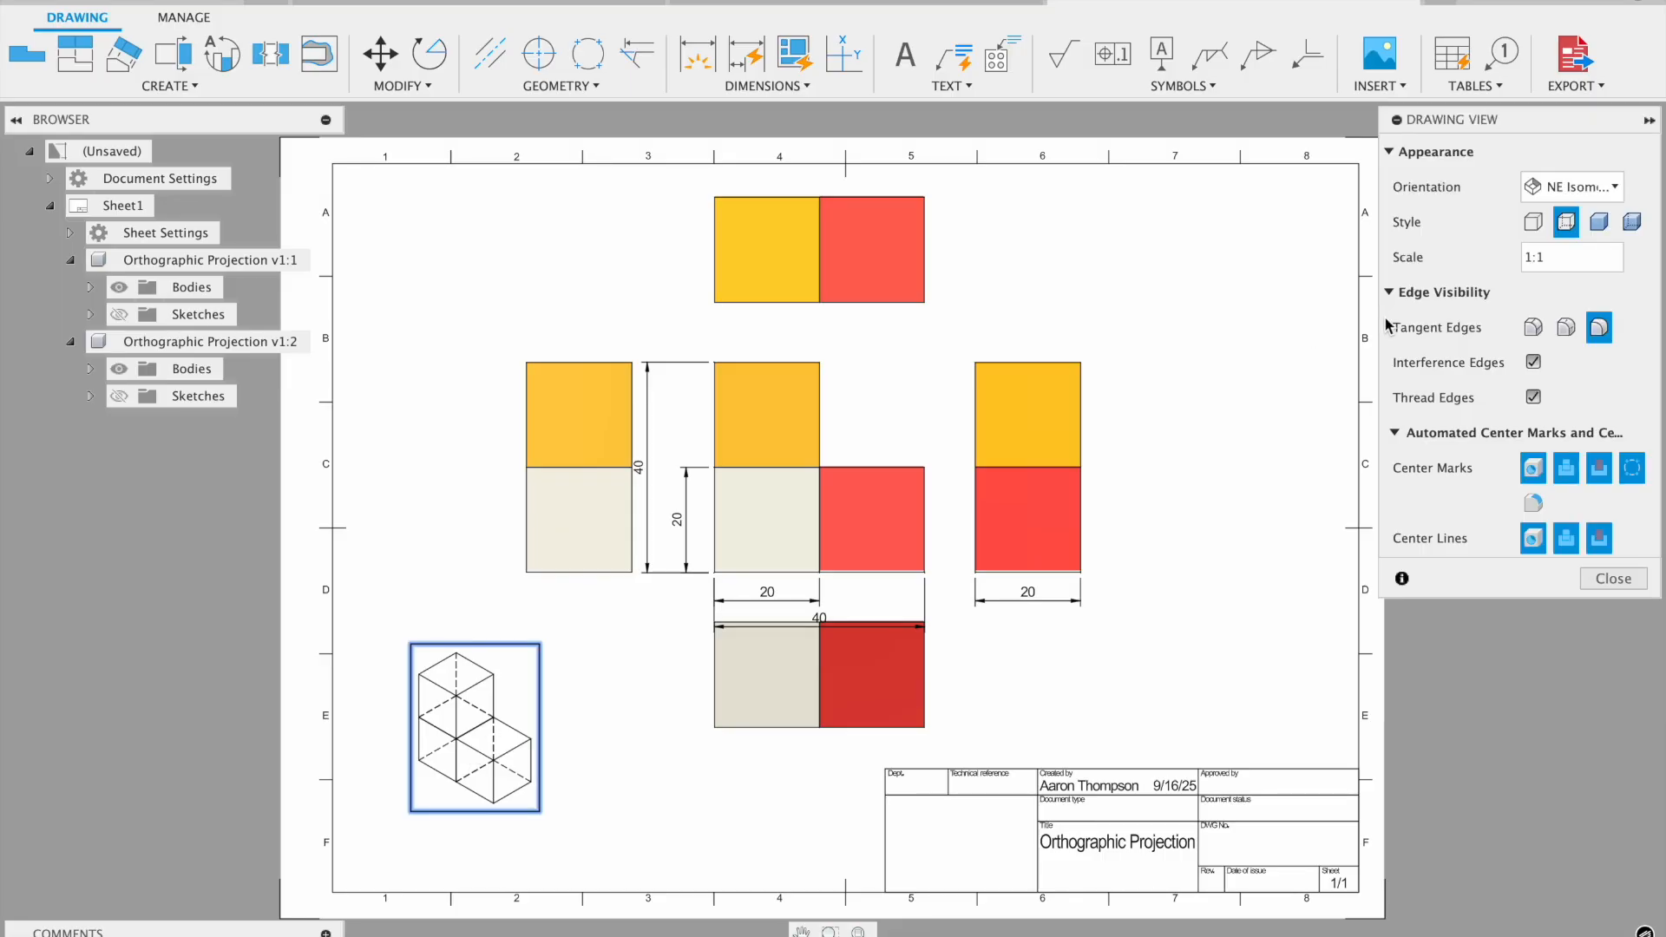
left_click(1601, 230)
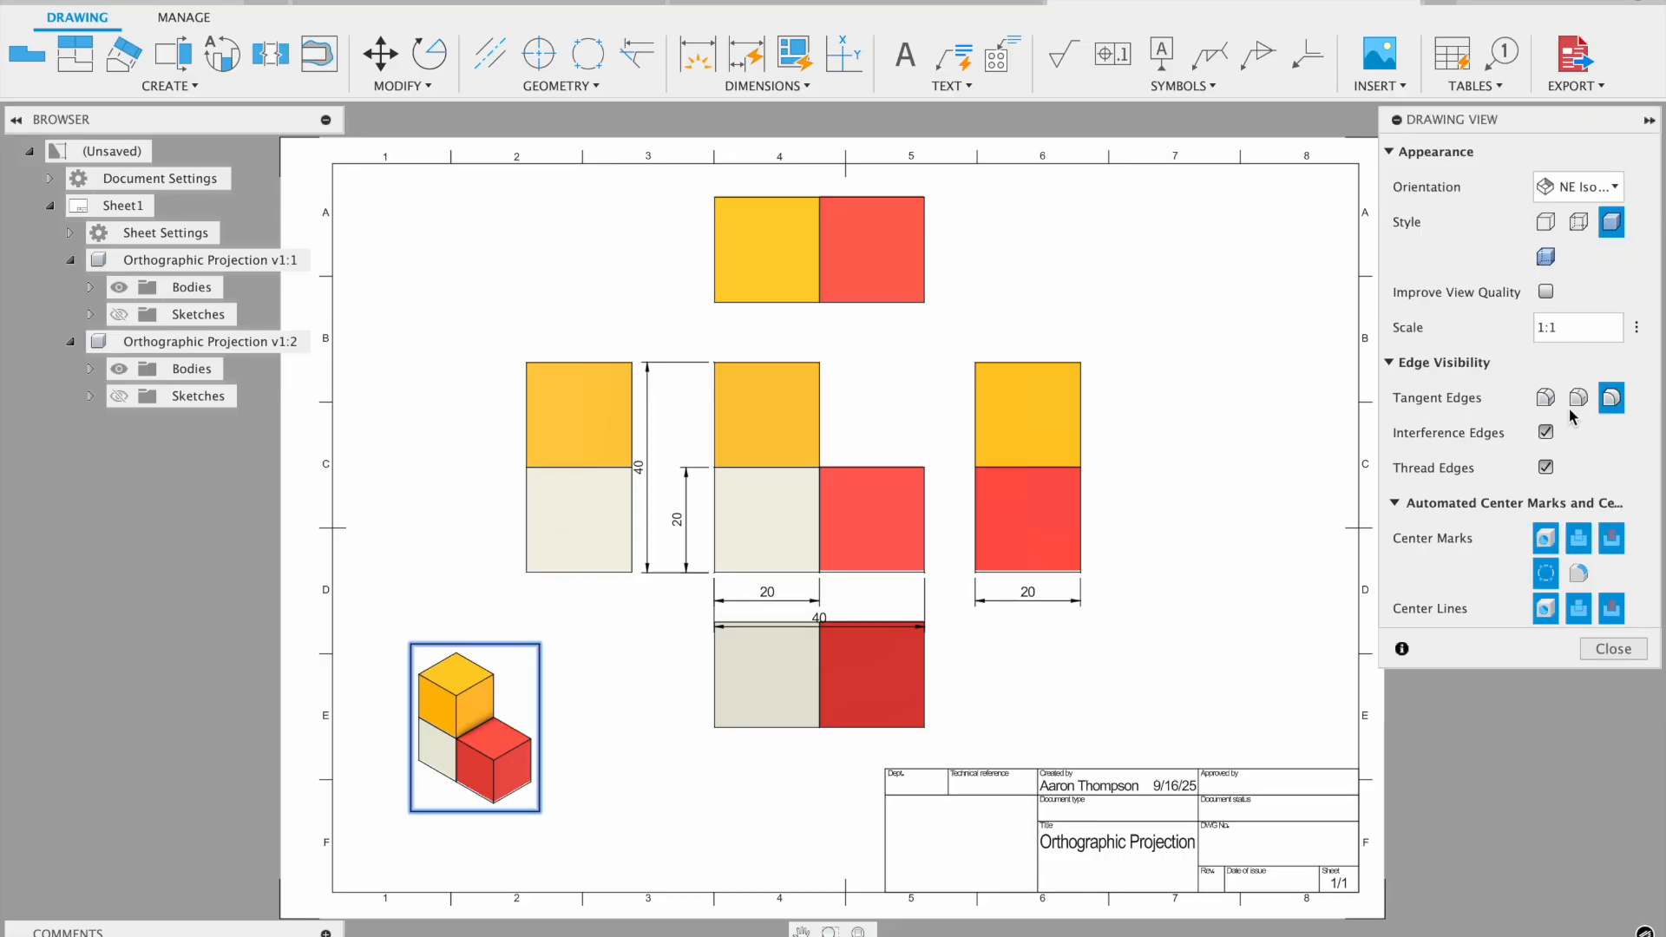
left_click(1613, 649)
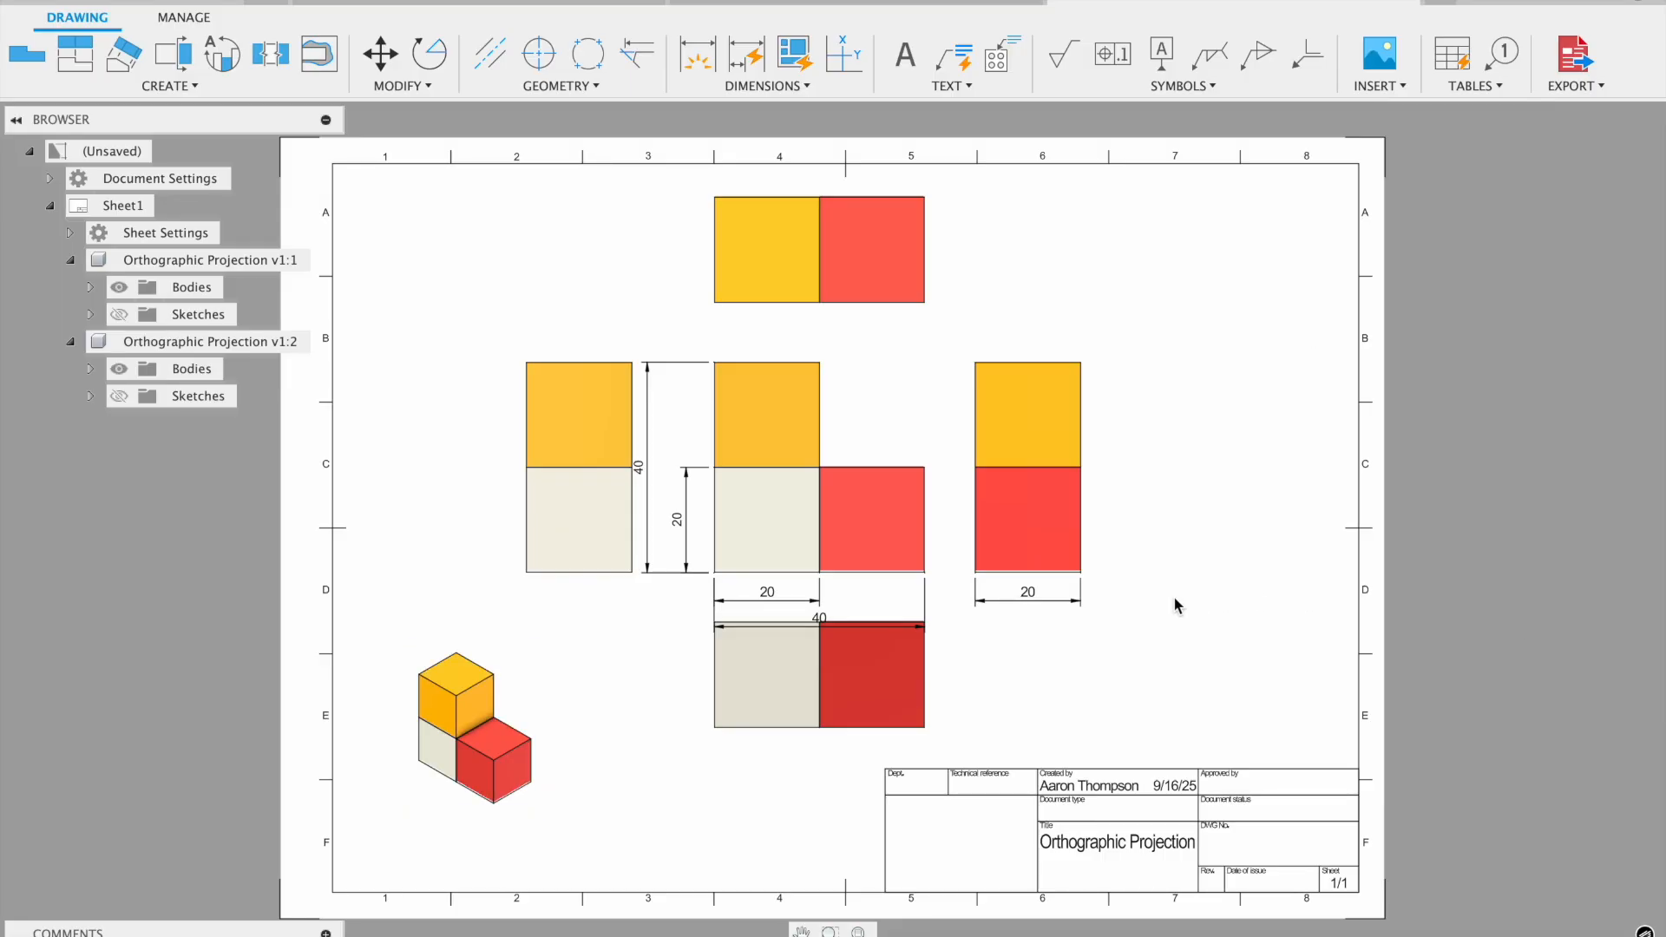